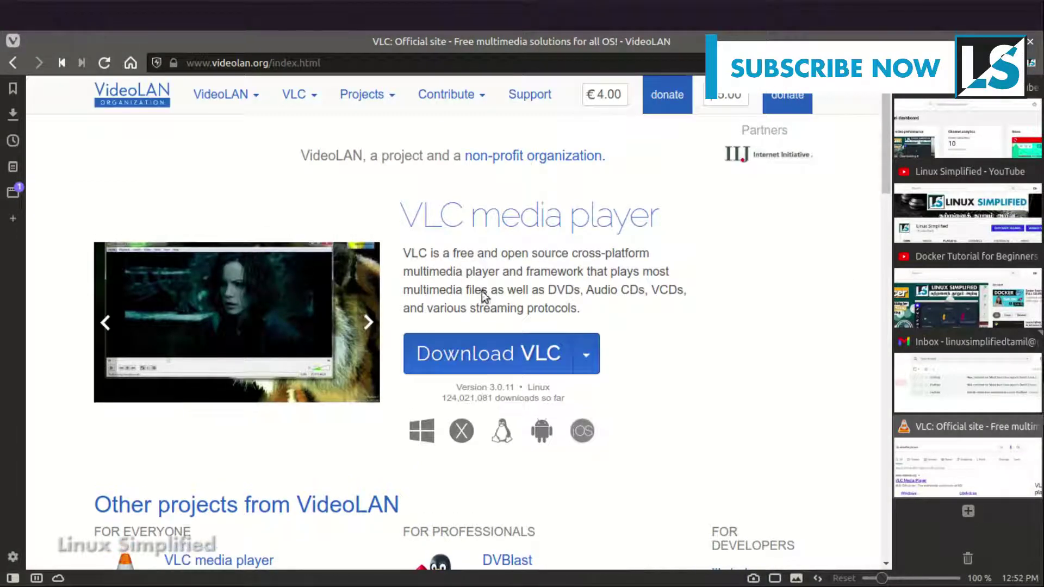
- Look over the VideoLAN home page and go to VLC's Linux Mint package page through the Linux downloads
scroll(638, 358, down, 2)
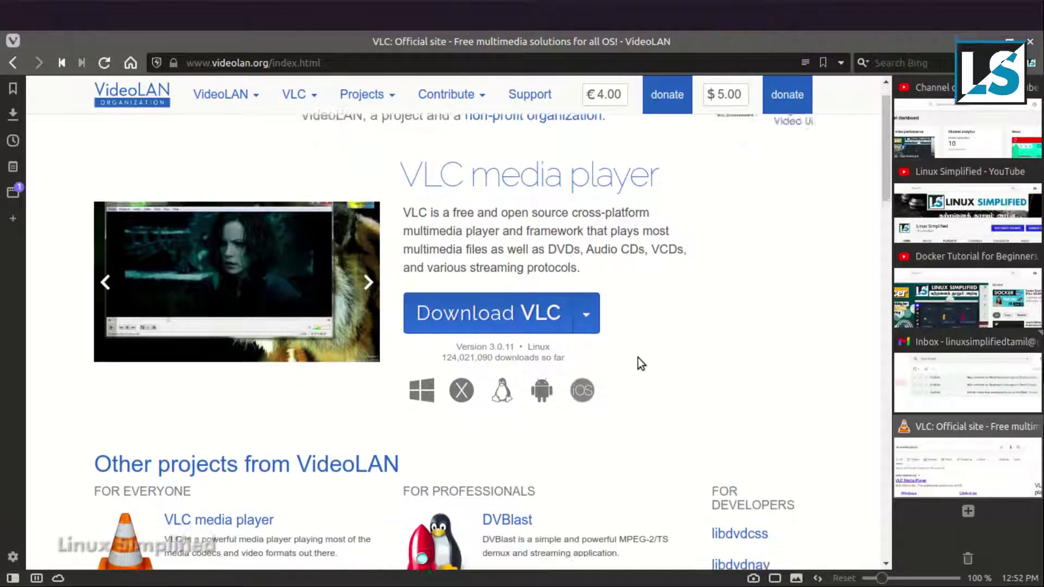
scroll(638, 358, down, 10)
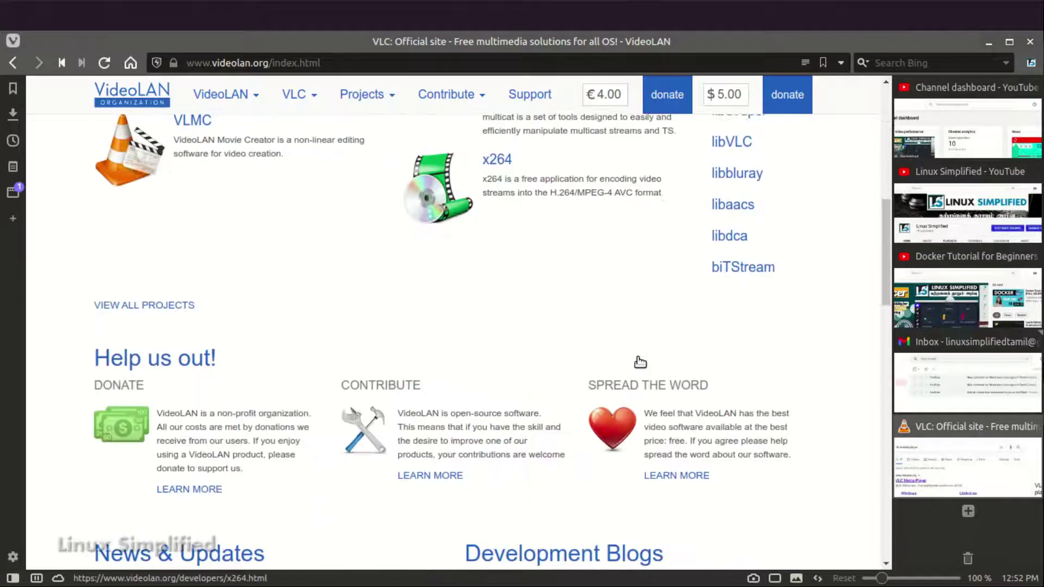
scroll(640, 361, down, 2)
scroll(639, 359, up, 2)
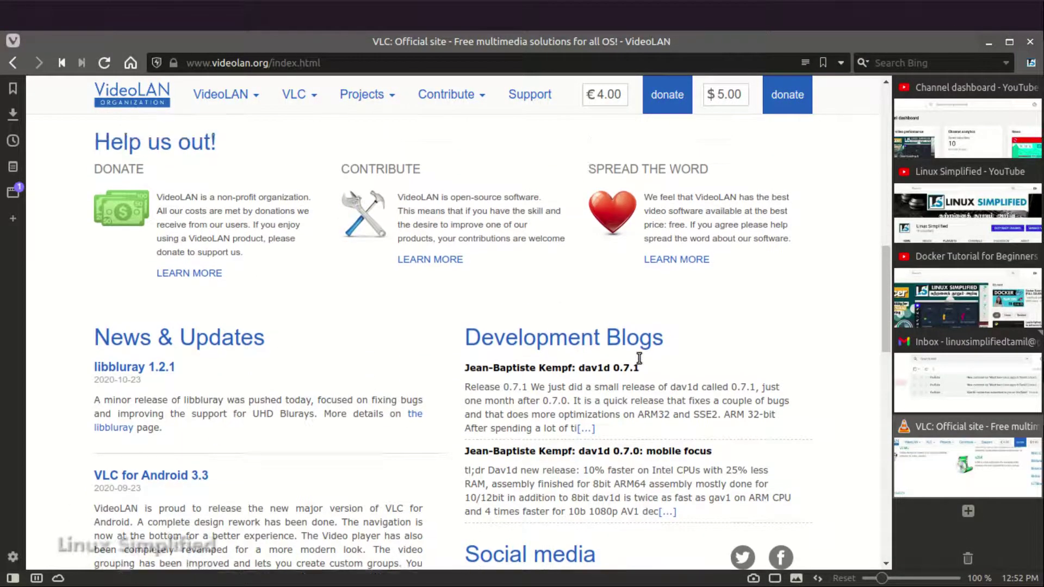
scroll(639, 358, up, 10)
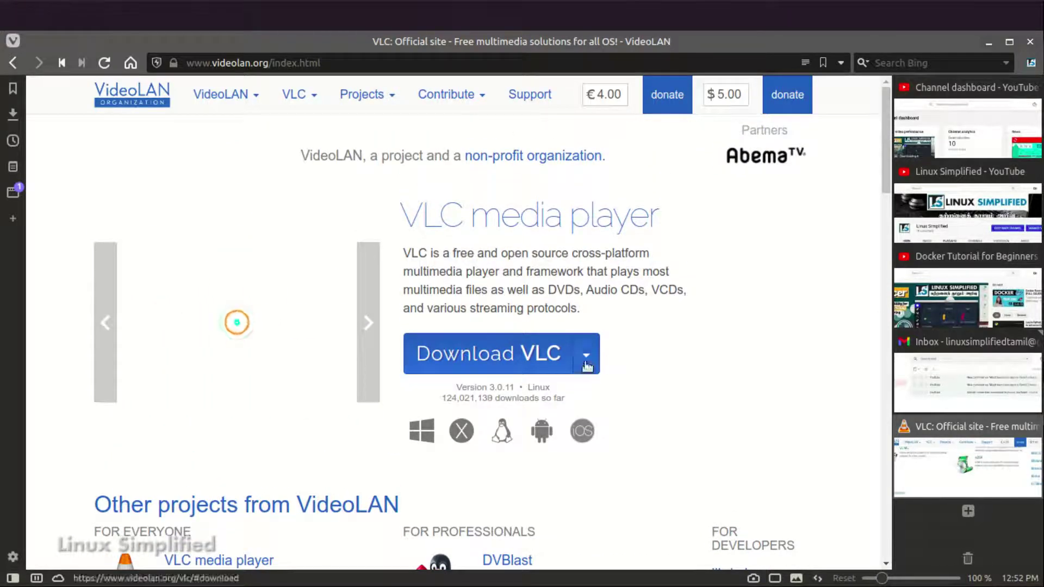
click(587, 361)
scroll(473, 459, down, 1)
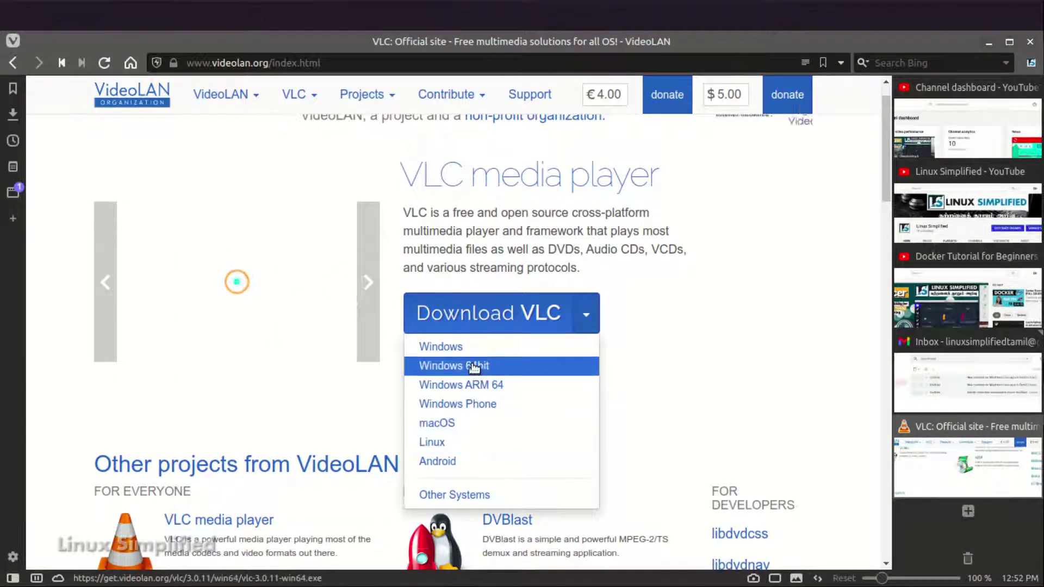
click(478, 442)
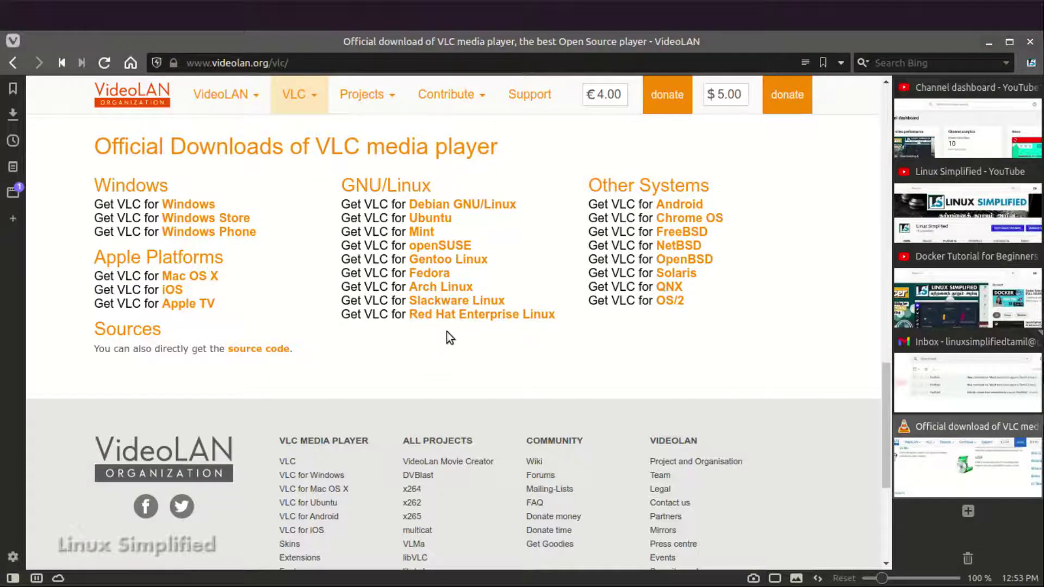
click(427, 233)
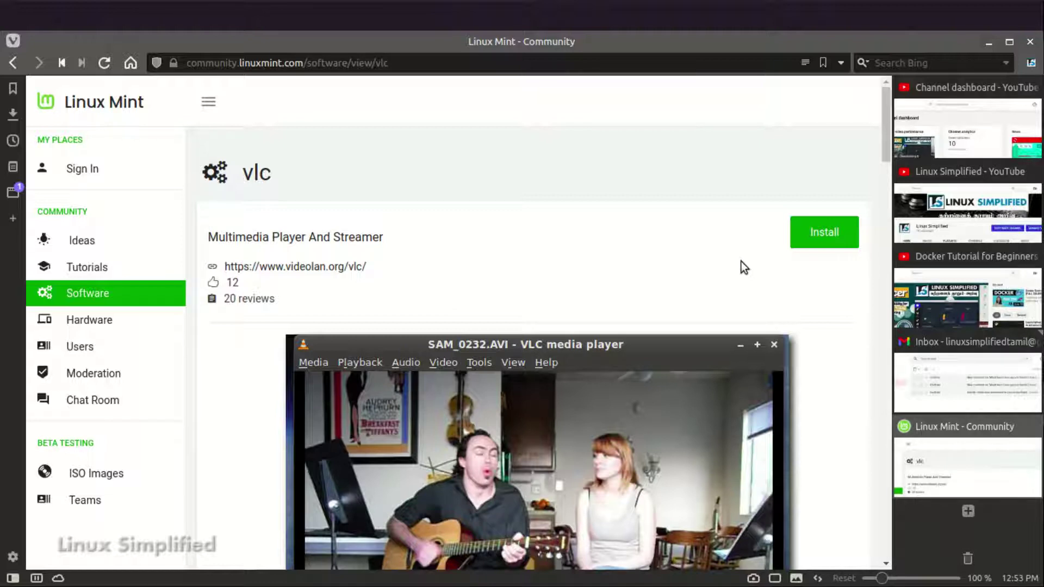
- Open a terminal and run the command sudo apt install vlc
key(ctrl+alt+t)
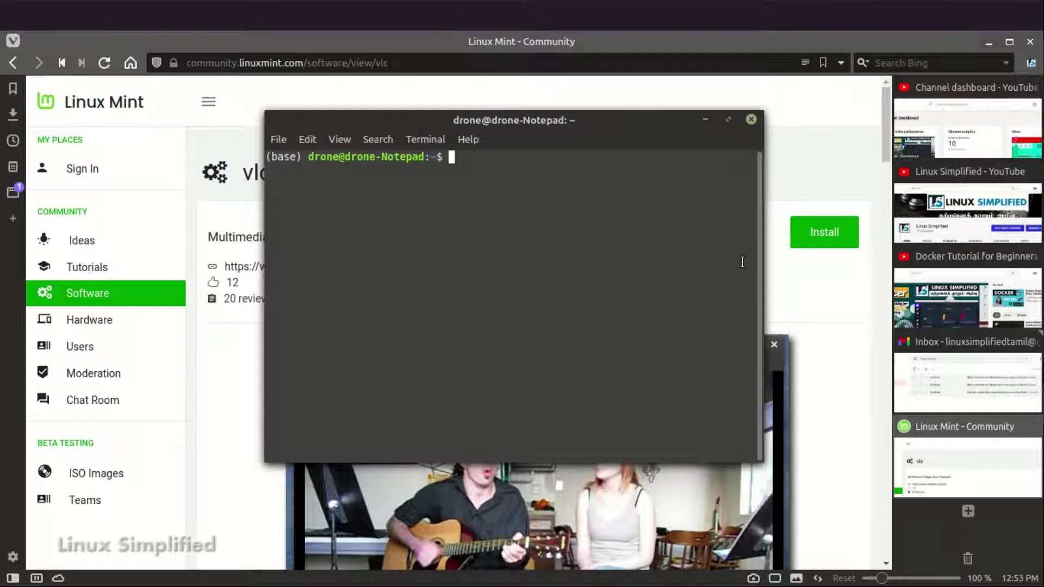
text(sudo apt )
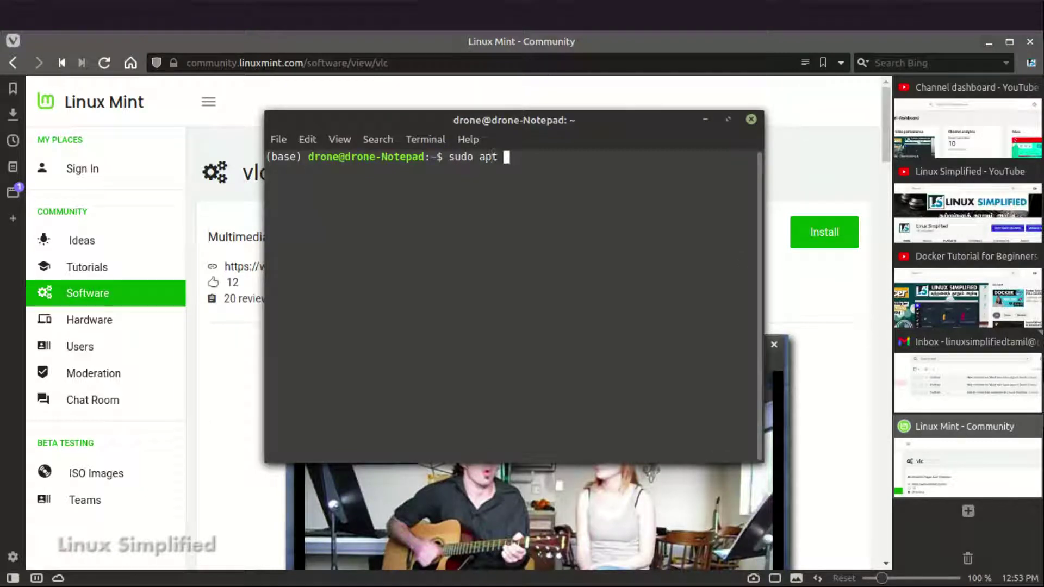
text(install )
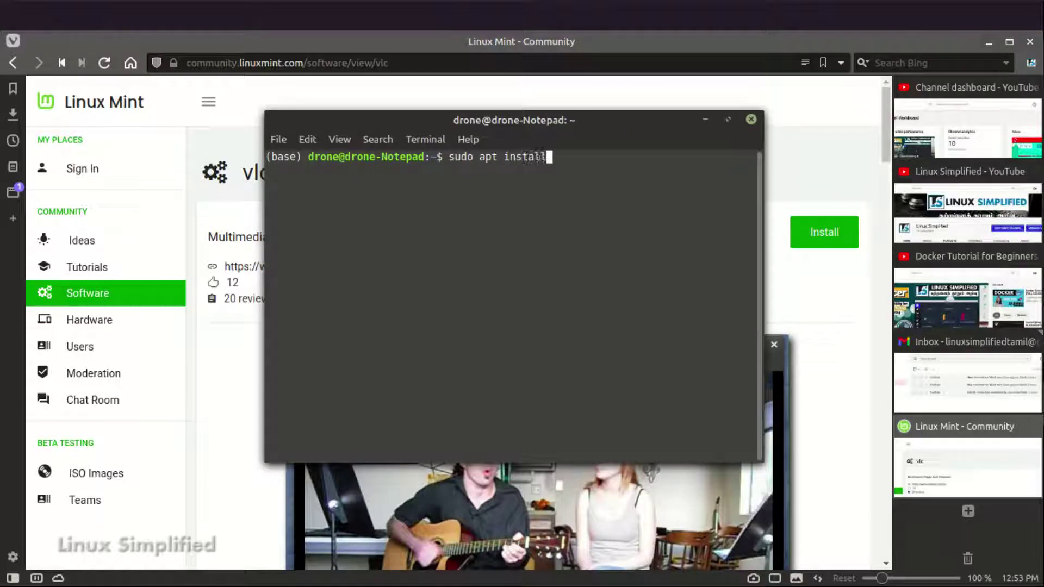
text(vlc)
key(Return)
- Enter the sudo account password and accept the VLC package installation with y
text(****)
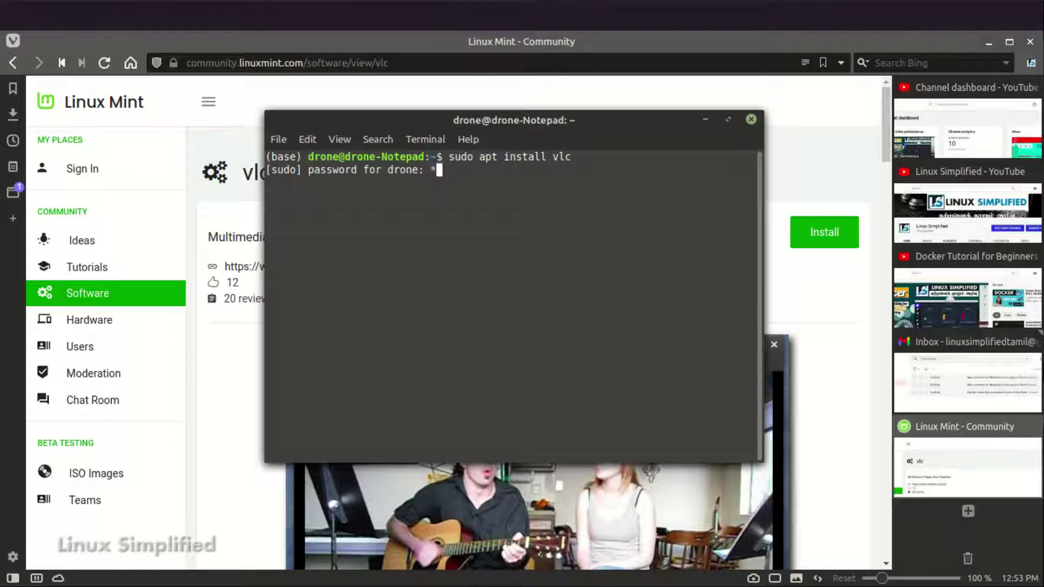
text(*********)
key(Return)
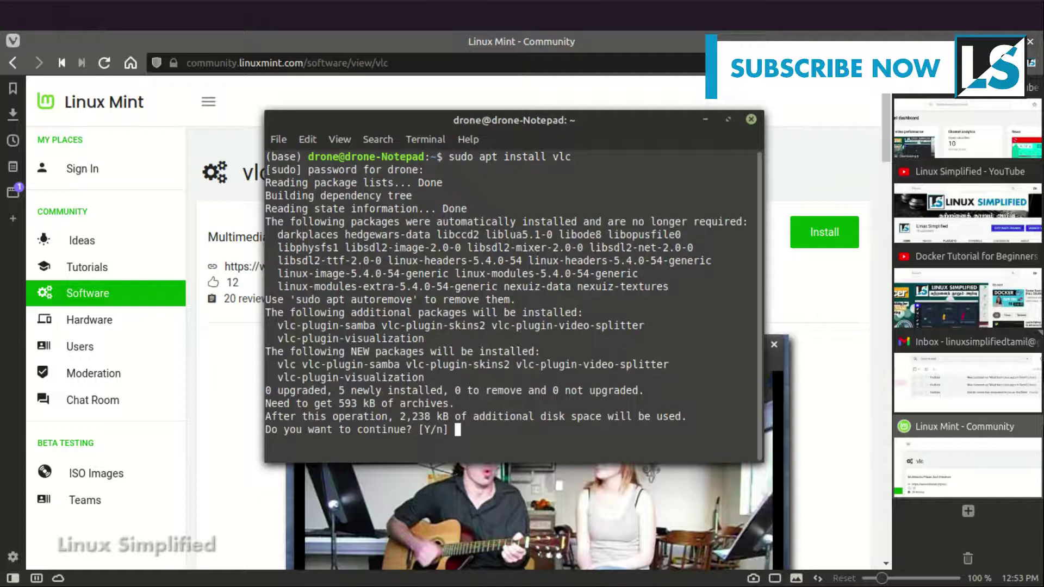
text(y)
key(Return)
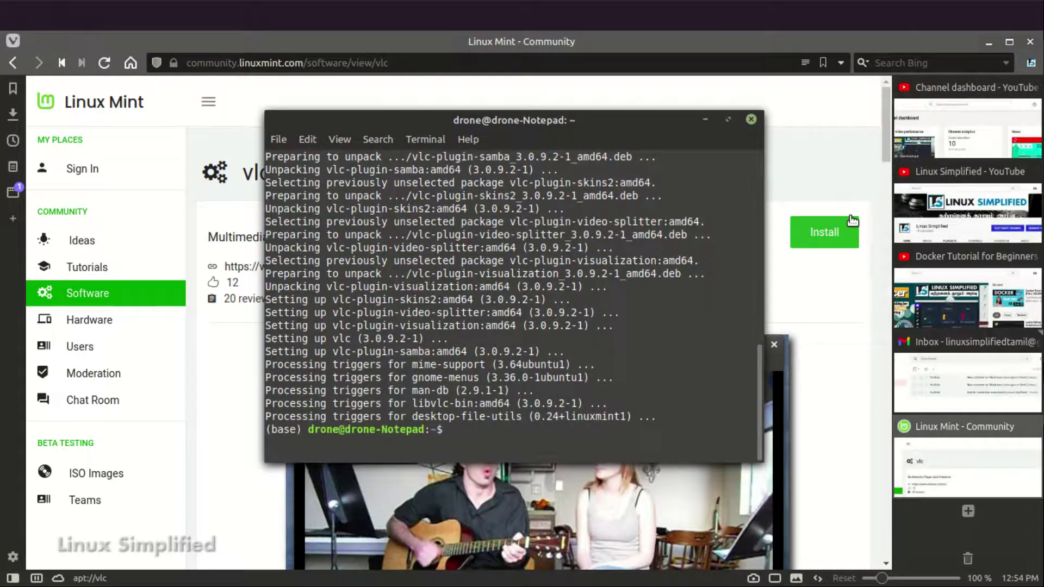
- Launch VLC from the terminal with the vlc command and open its capture device settings
text(vlc)
key(Return)
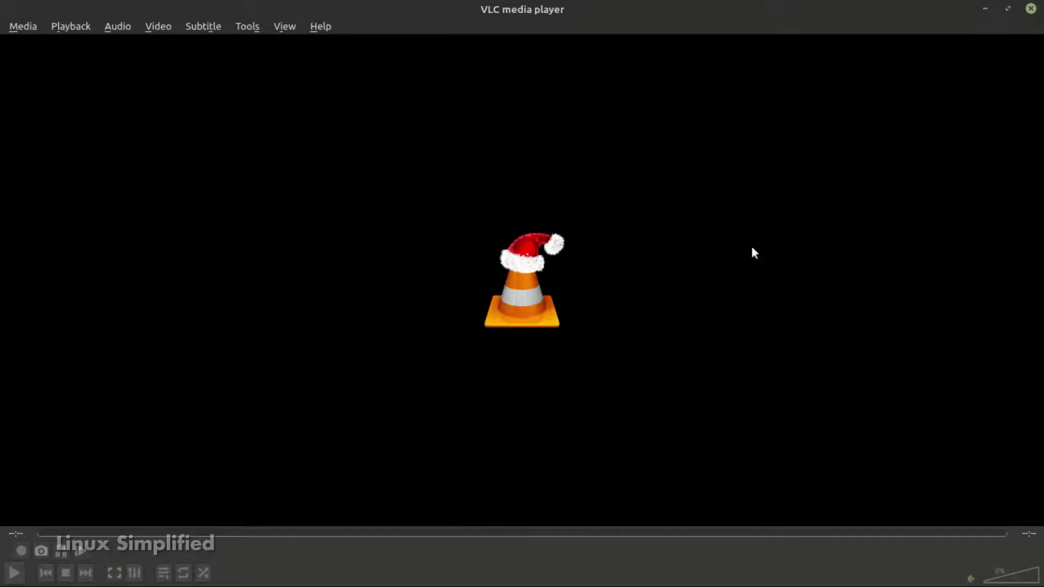
click(30, 36)
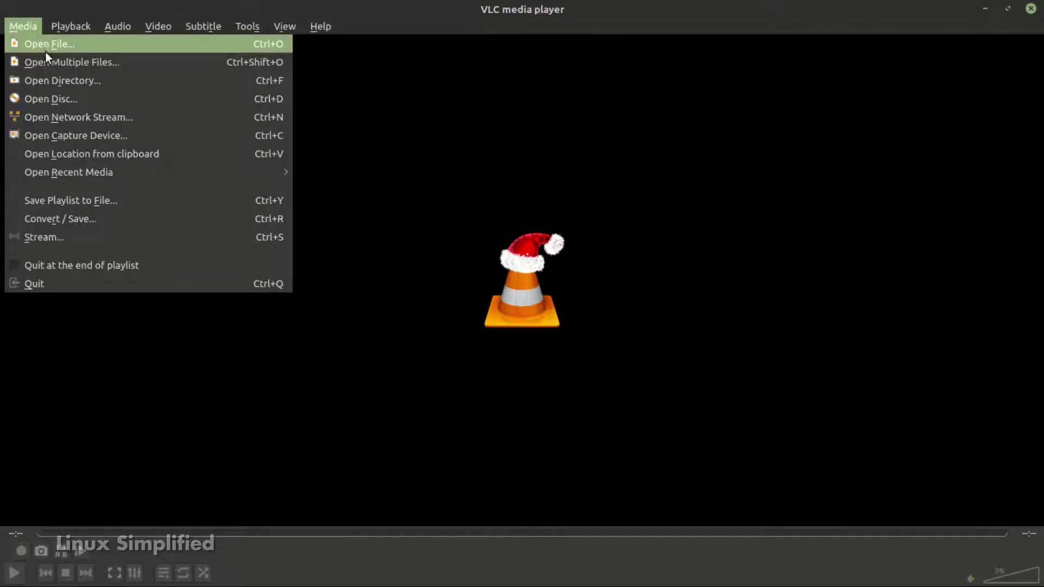
click(98, 136)
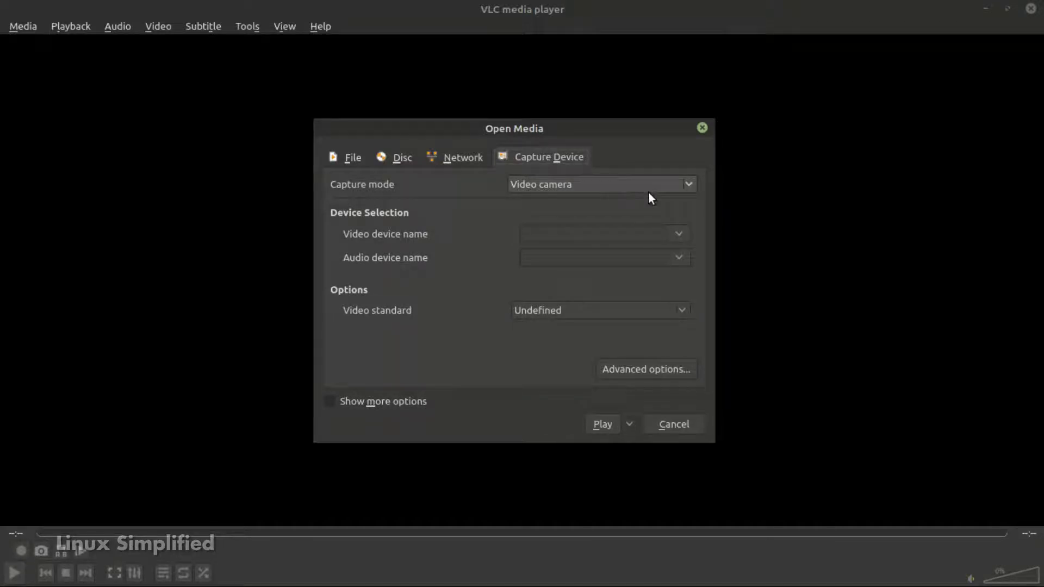
- Set the capture mode to Desktop with a desired frame rate of 30 f/s
click(687, 185)
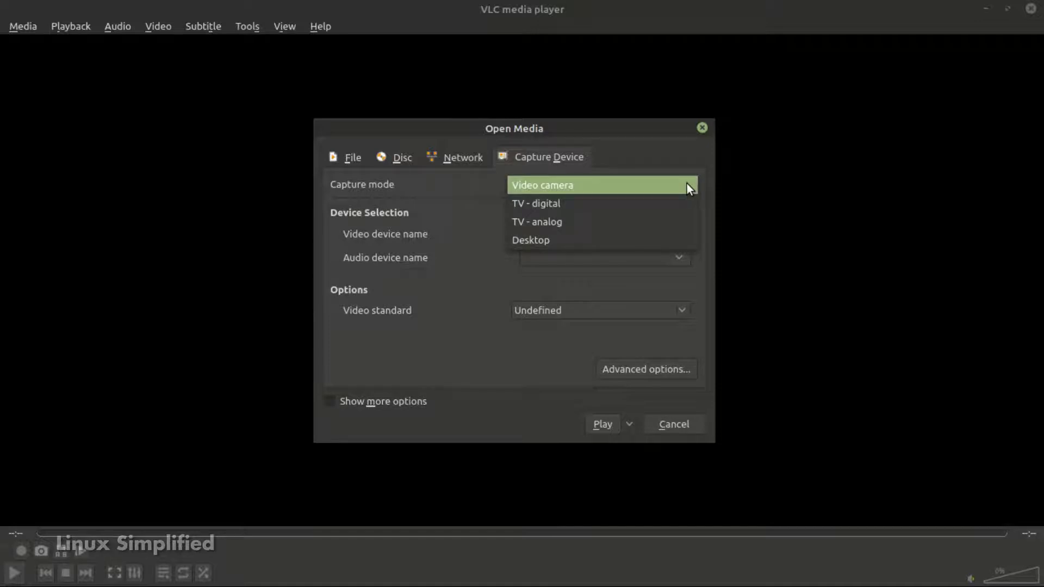
click(629, 240)
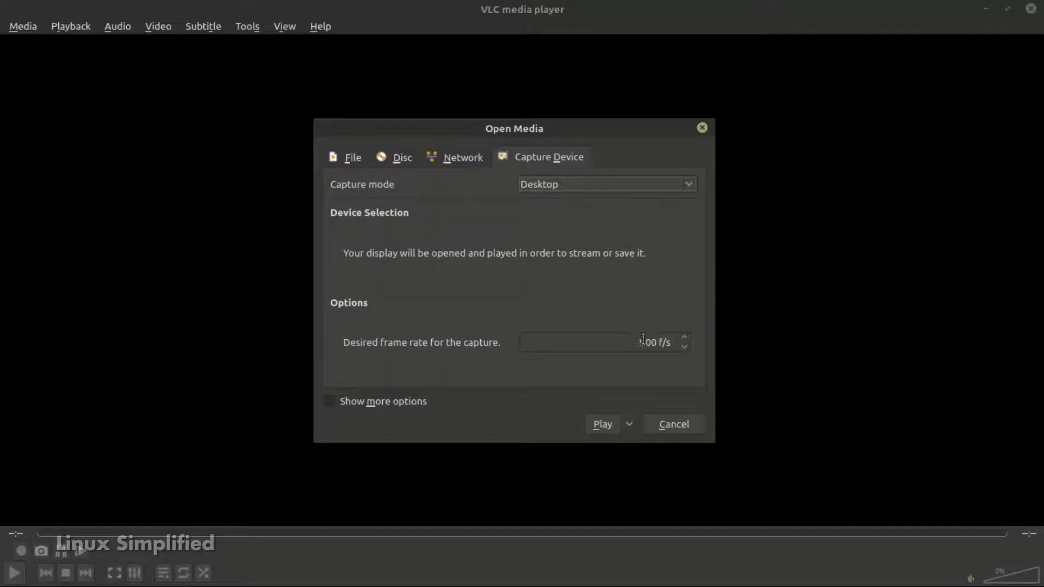
key(BackSpace)
text(30)
- Choose to convert the desktop capture using the Video - H.264 + MP3 (MP4) profile
click(630, 424)
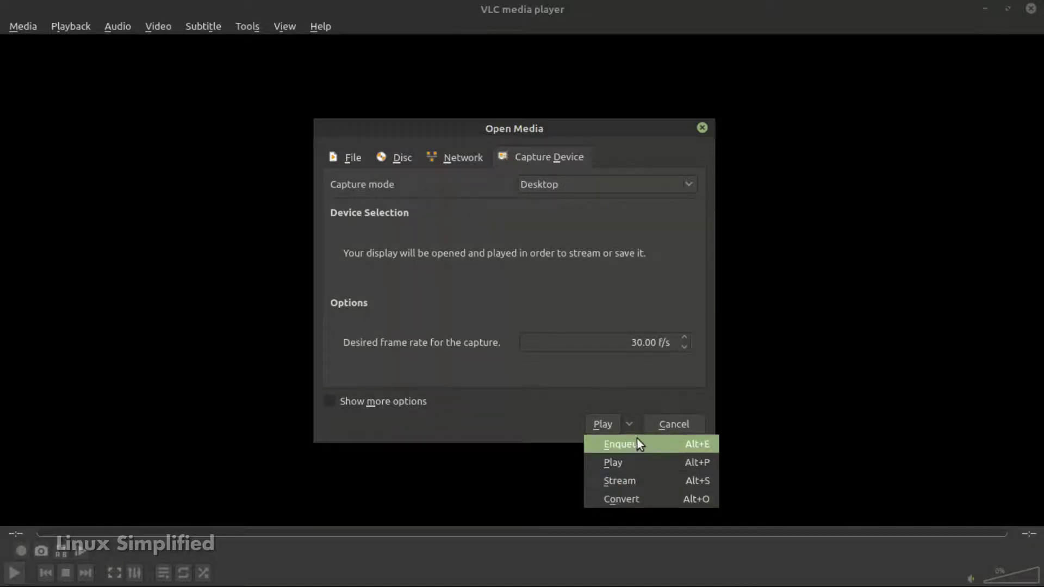
click(651, 499)
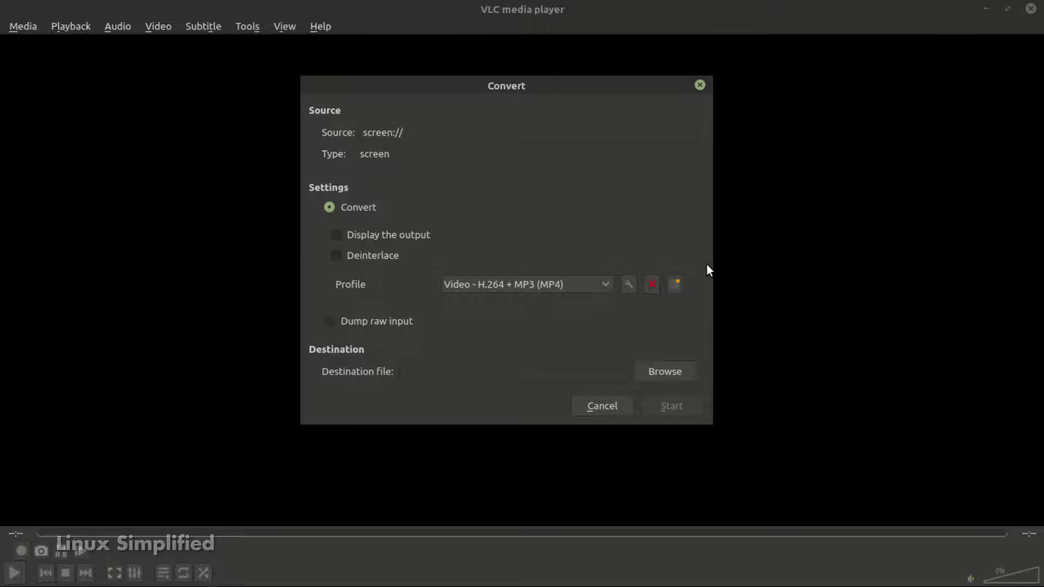
click(603, 287)
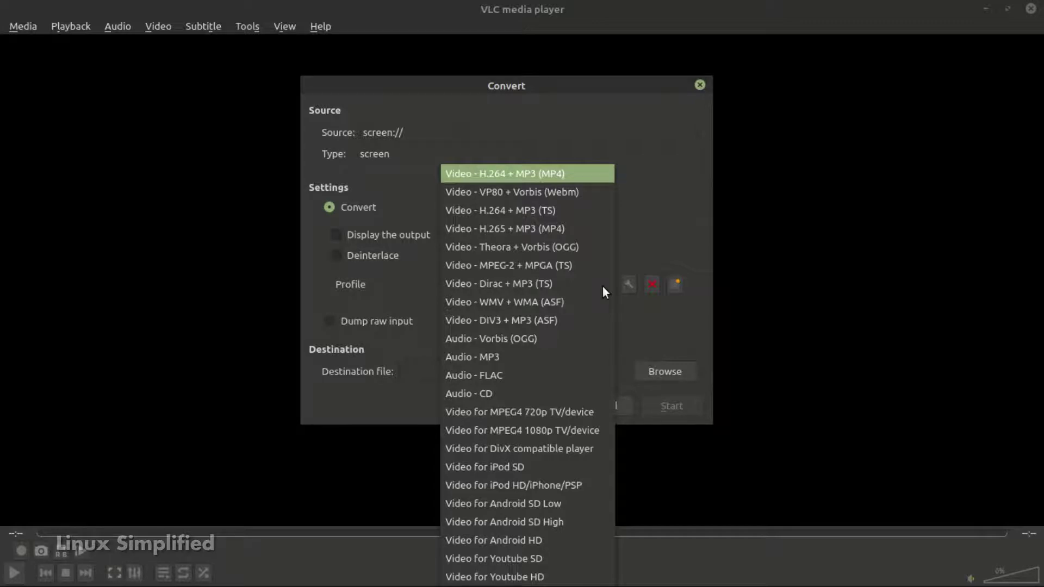
click(552, 179)
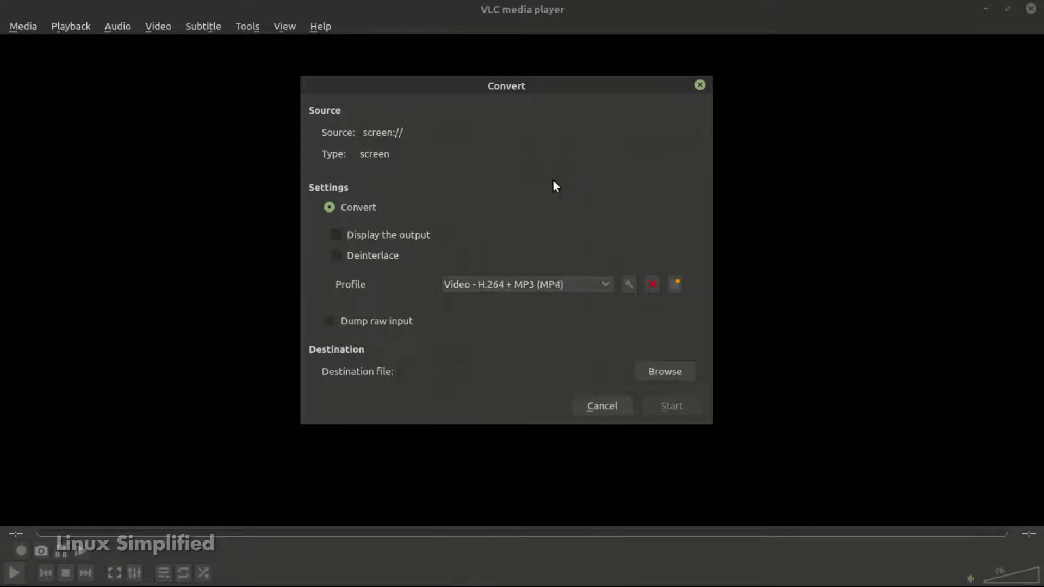
- Browse for the conversion's destination and go to the Desktop folder inside the home folder
click(656, 375)
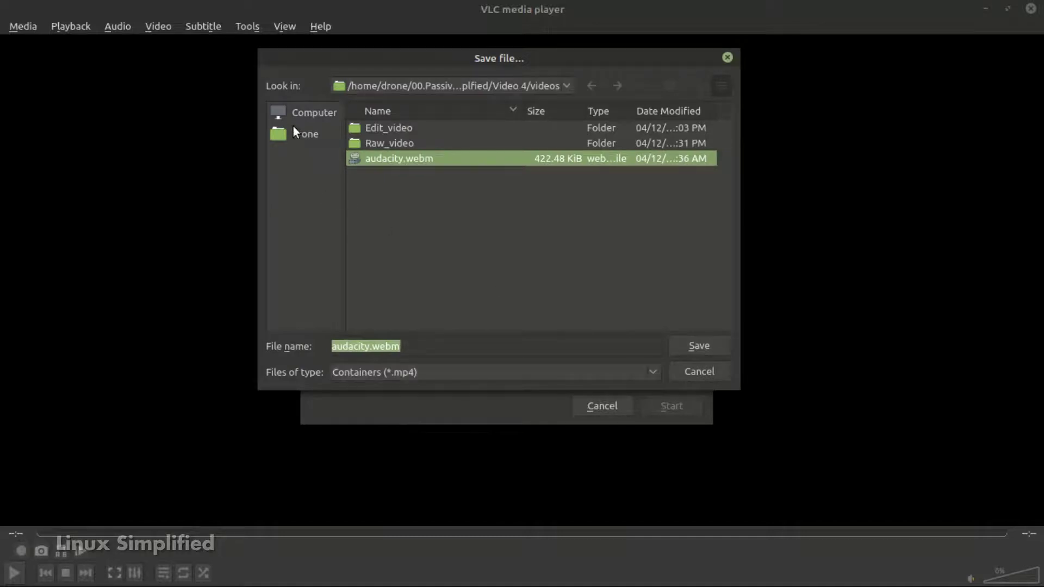
click(313, 117)
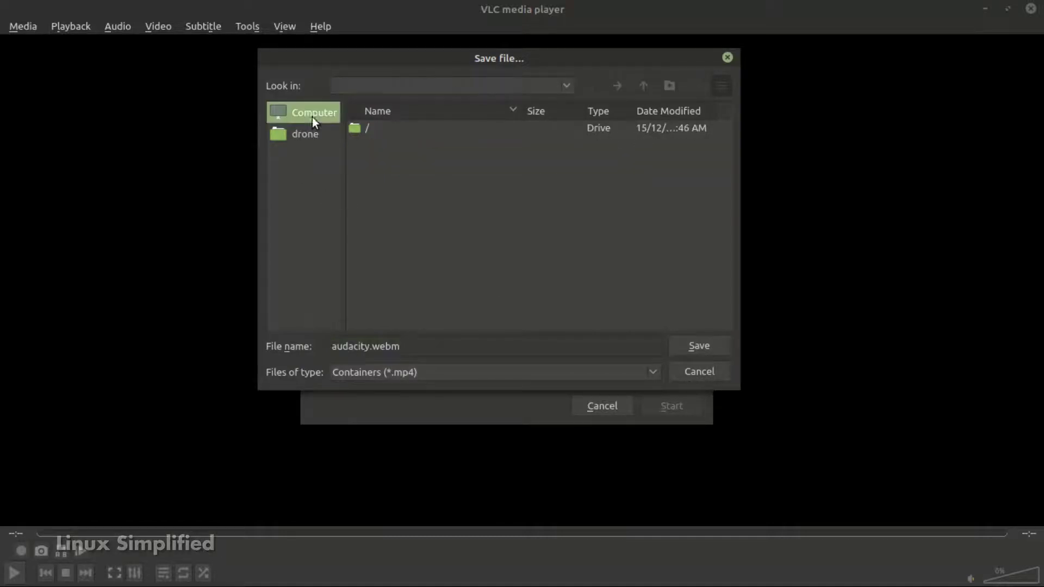
click(309, 137)
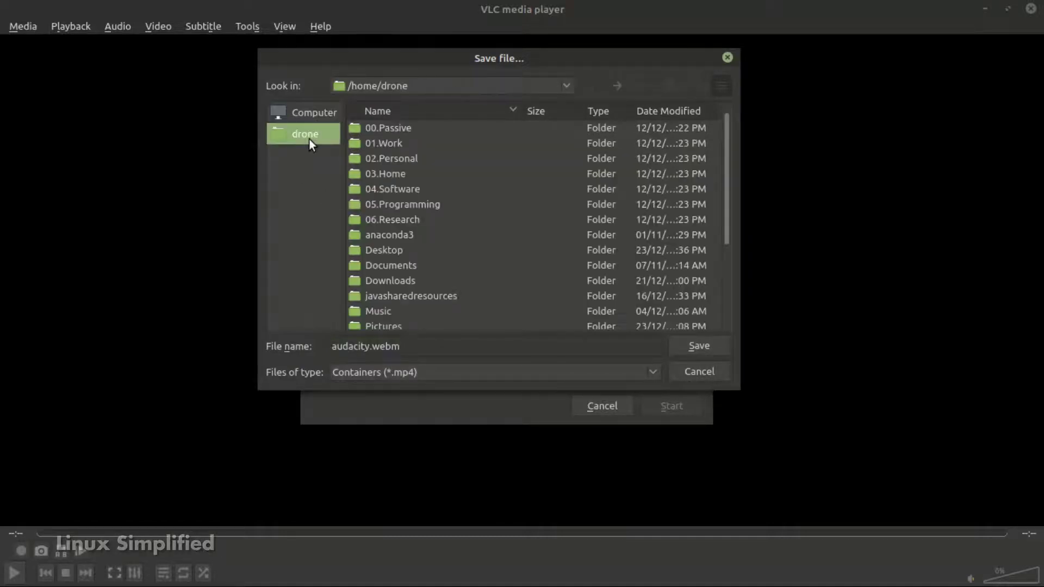
double_click(393, 252)
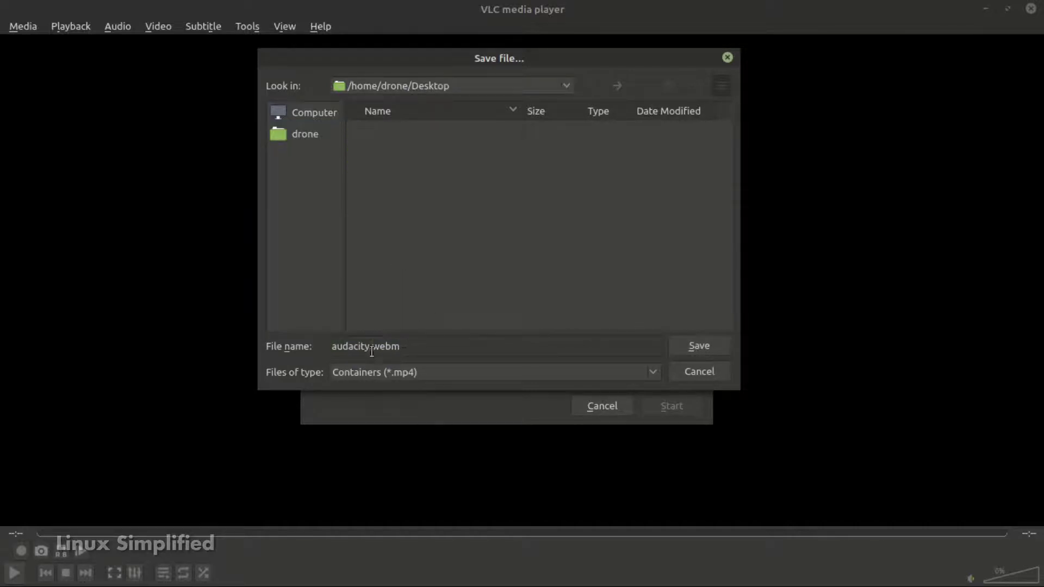
- Name the destination file test.mp4 and save it as the conversion's output
key(BackSpace)
key(BackSpace)
key(BackSpace)
key(BackSpace)
key(BackSpace)
key(BackSpace)
key(BackSpace)
key(BackSpace)
key(BackSpace)
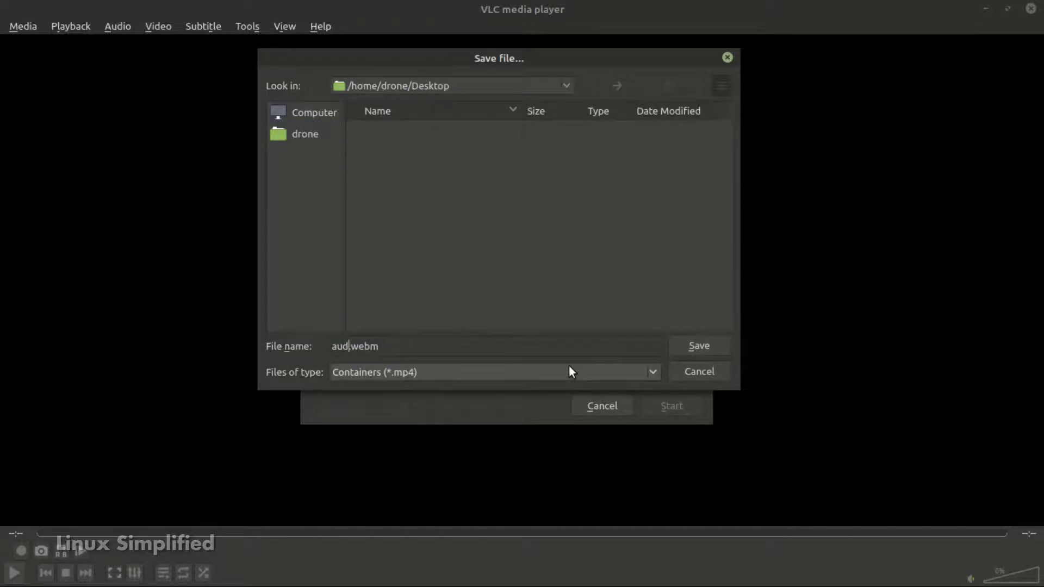
text(R)
key(BackSpace)
text(test.)
click(597, 348)
key(BackSpace)
key(BackSpace)
key(BackSpace)
key(BackSpace)
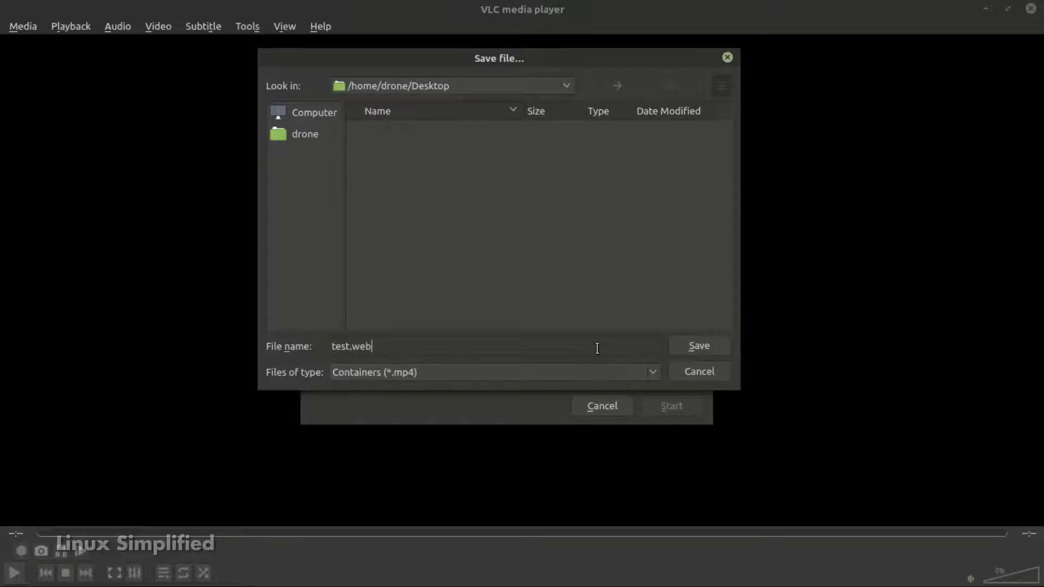
text(mp4)
click(698, 344)
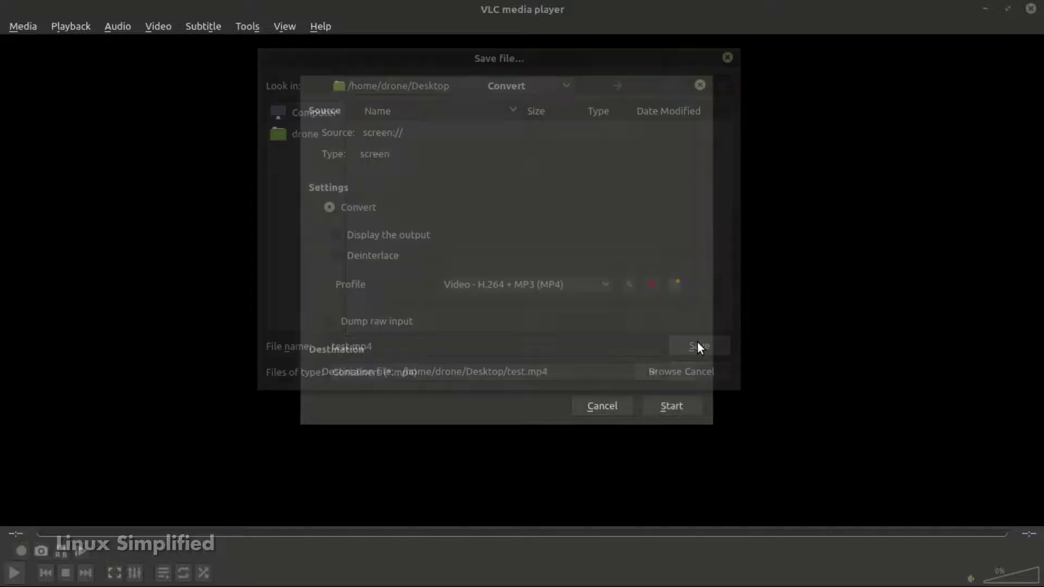
- Start the desktop recording, then minimize the VLC window and select test.mp4 on the desktop
click(664, 404)
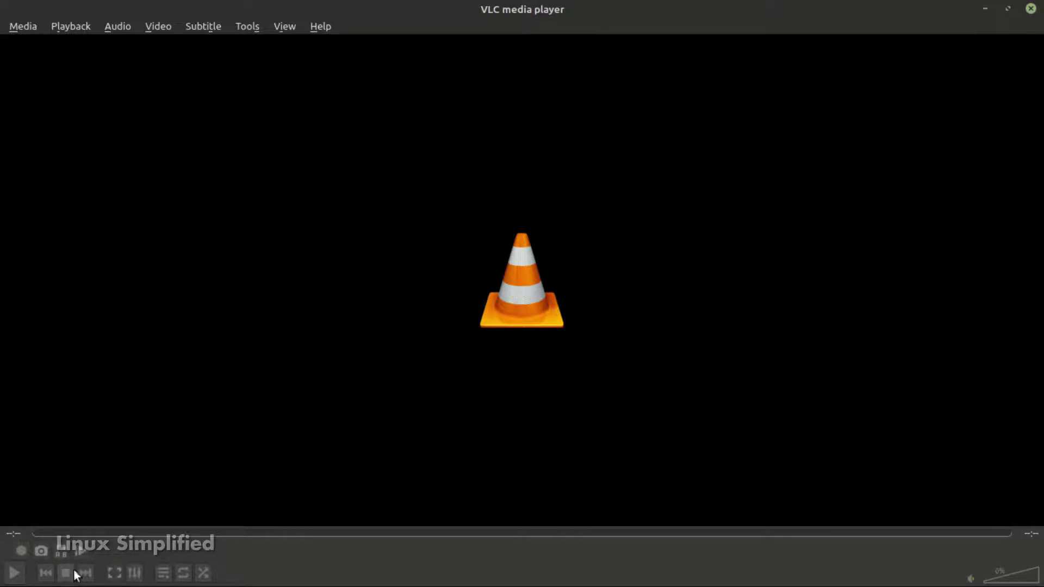
click(985, 8)
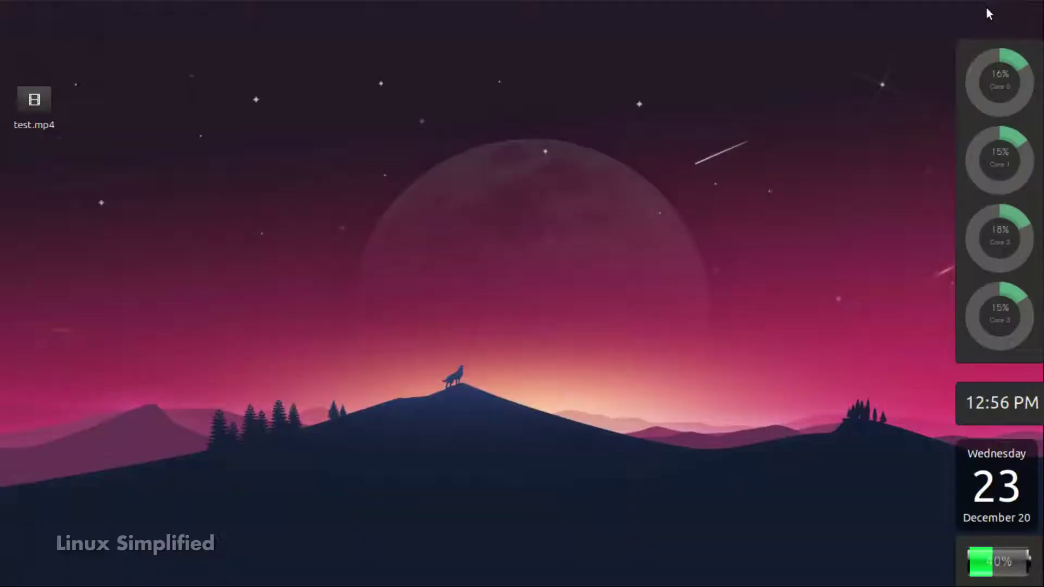
click(40, 113)
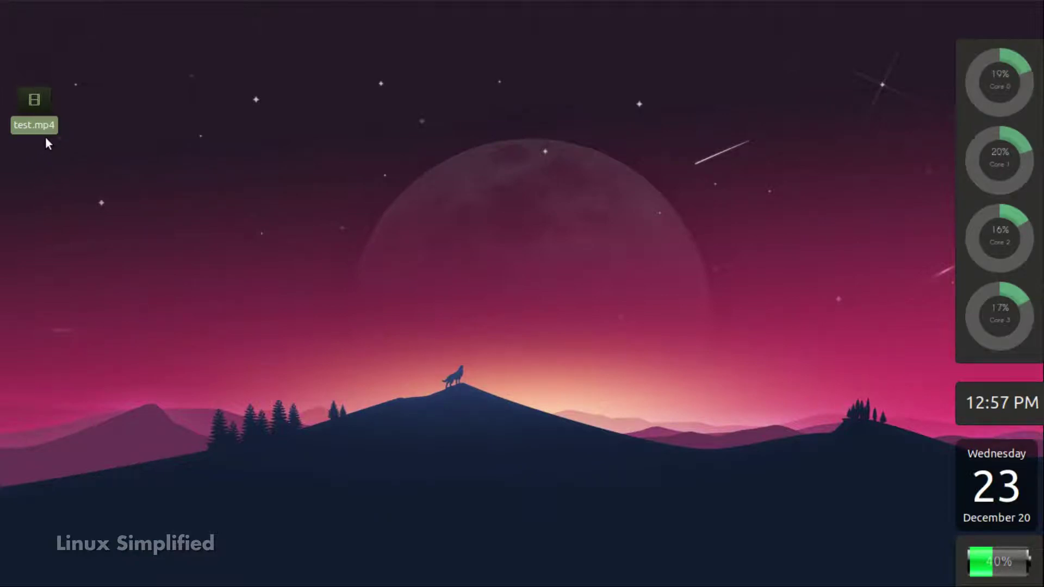
- Bring the minimized VLC window back and open a capture device with the capture mode set to Video camera
mouse_move(140, 5)
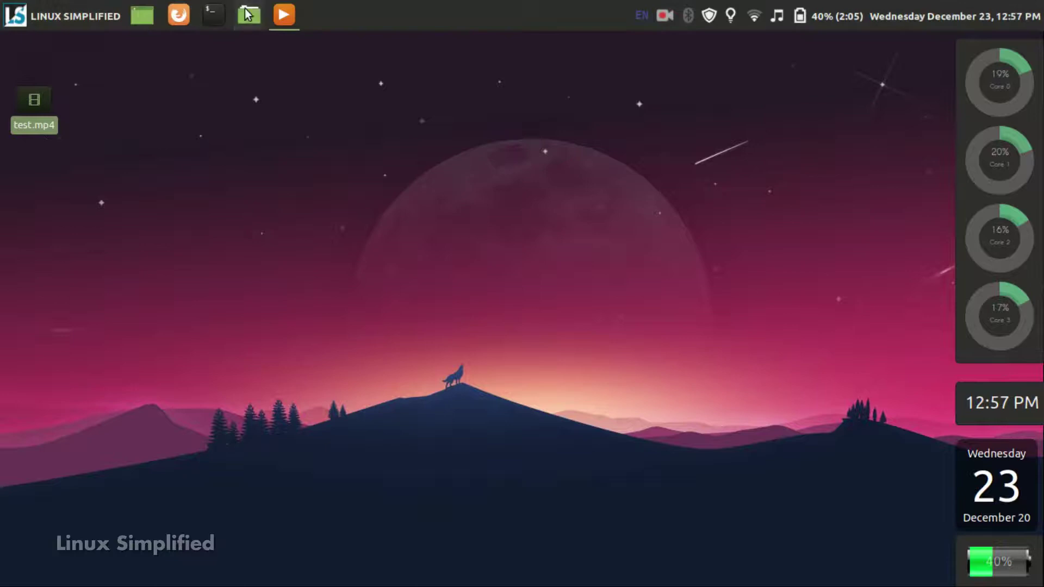
click(284, 14)
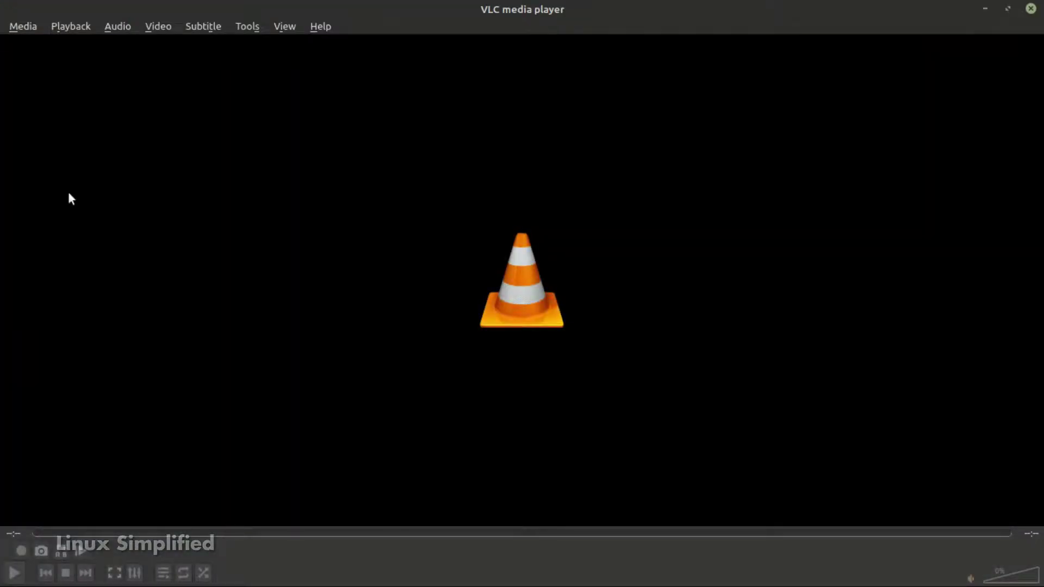
click(31, 27)
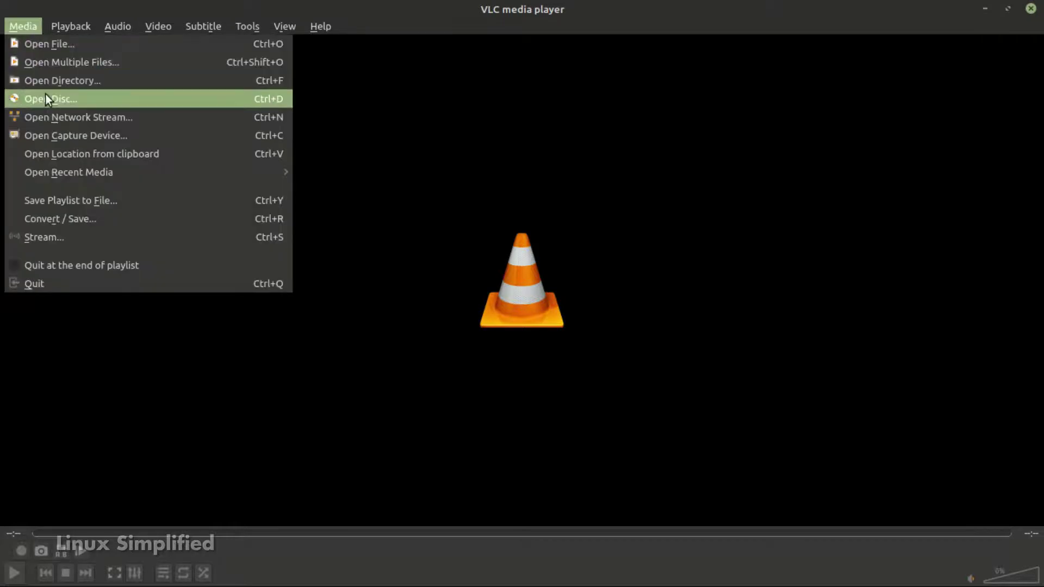
click(64, 142)
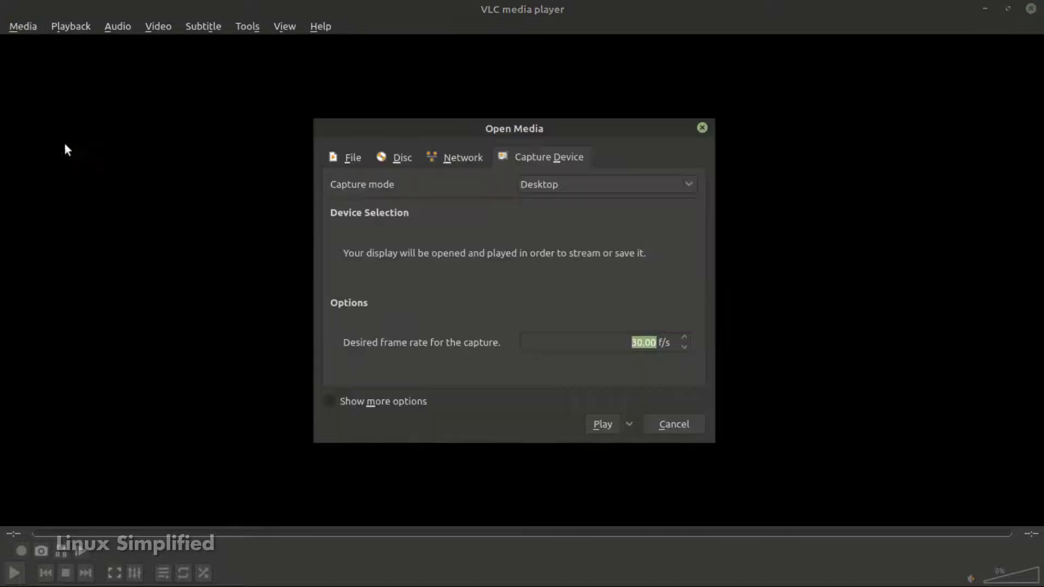
click(688, 185)
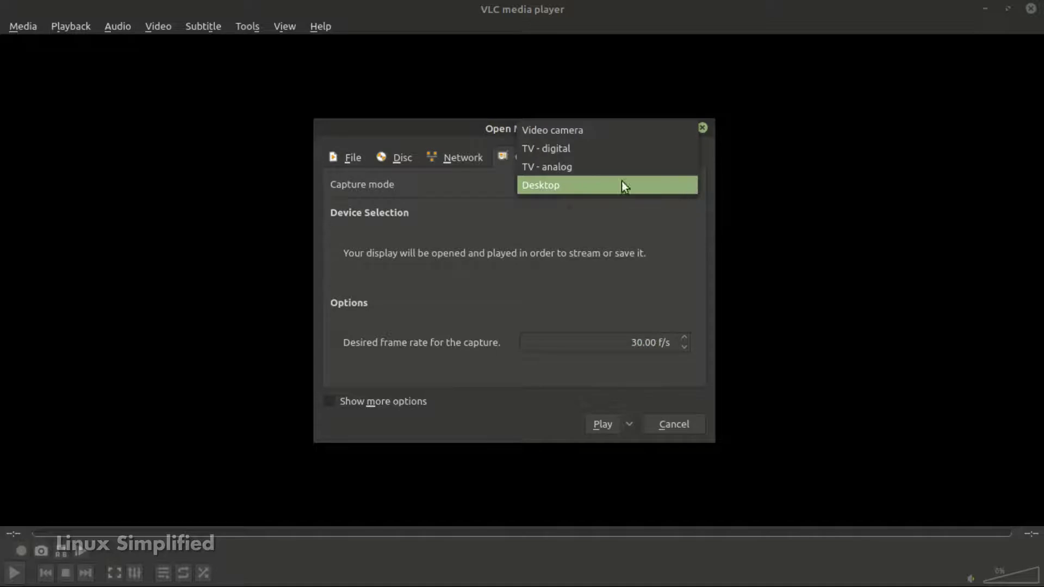
click(580, 135)
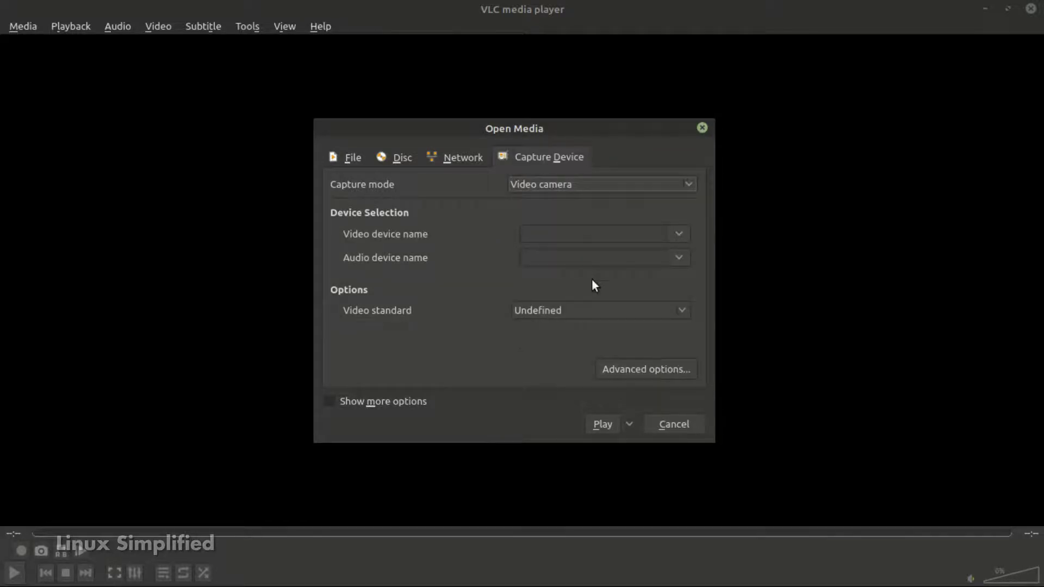
- Look through the available video standards, video devices and audio devices for the camera capture
click(654, 307)
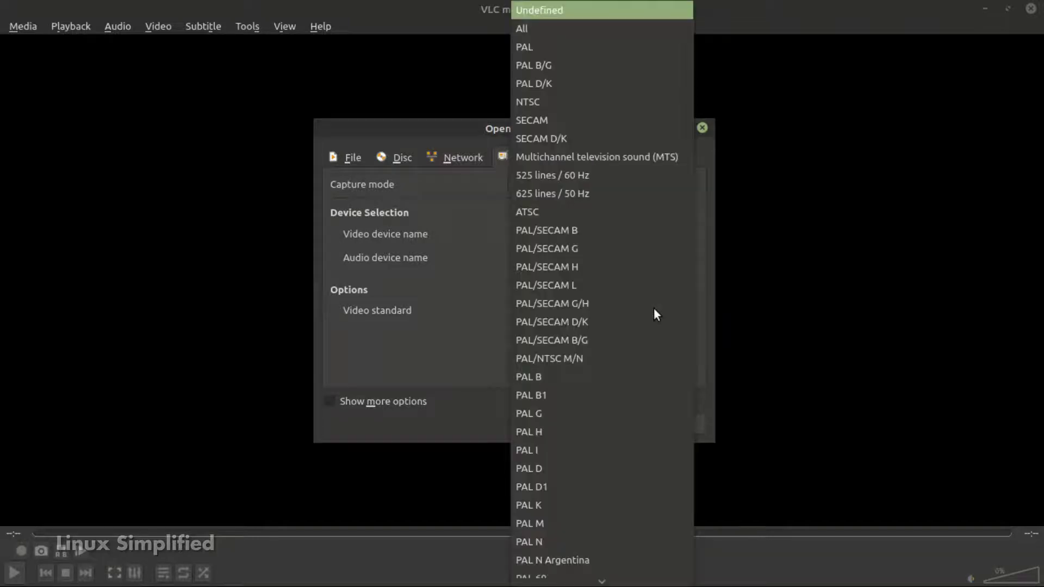
click(445, 265)
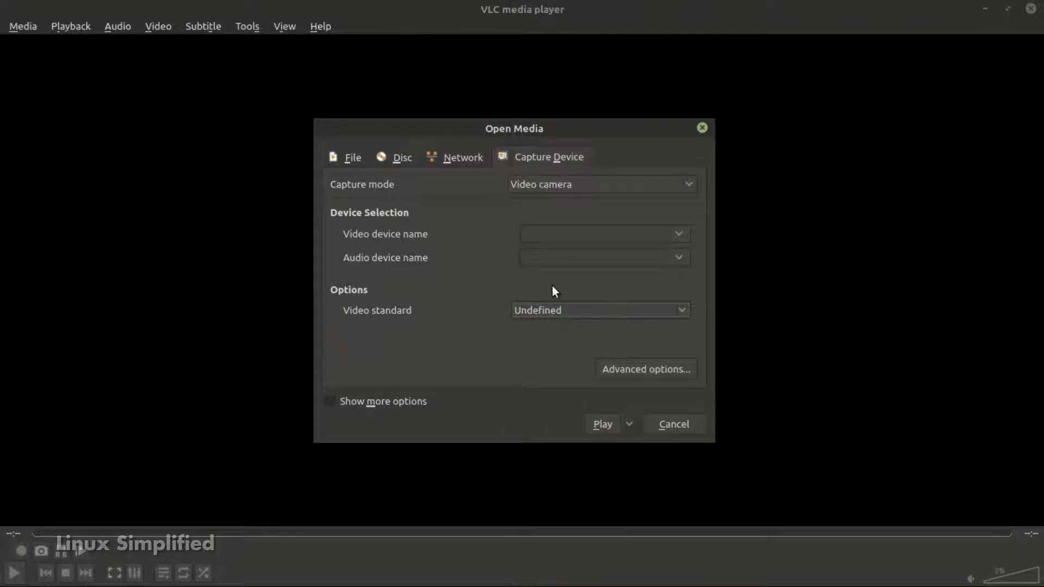
click(673, 227)
click(624, 210)
click(674, 256)
click(454, 256)
- Choose to convert the camera capture and browse for its destination in the Desktop folder inside the home folder
click(630, 424)
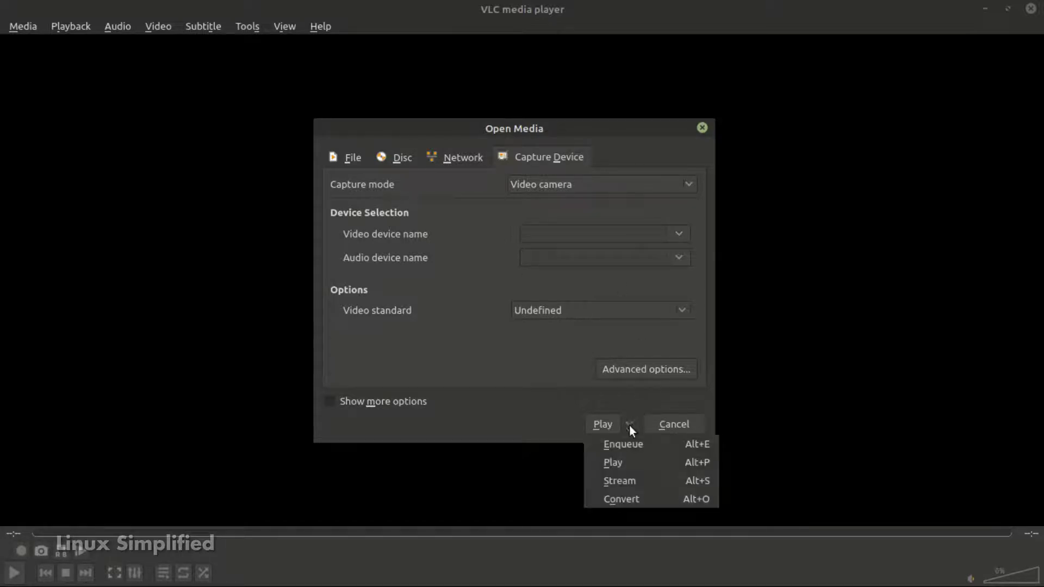
click(635, 496)
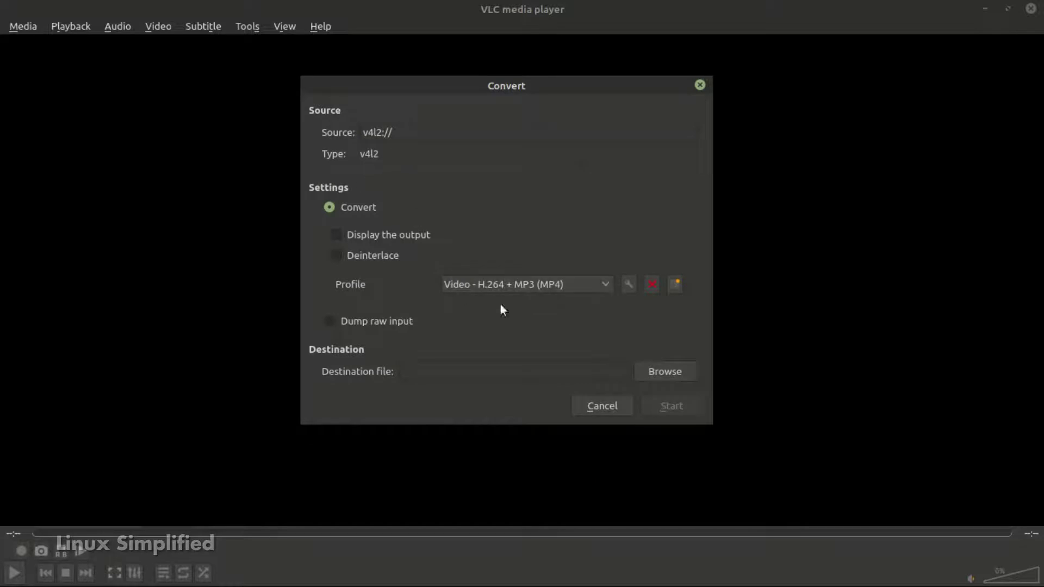
click(664, 370)
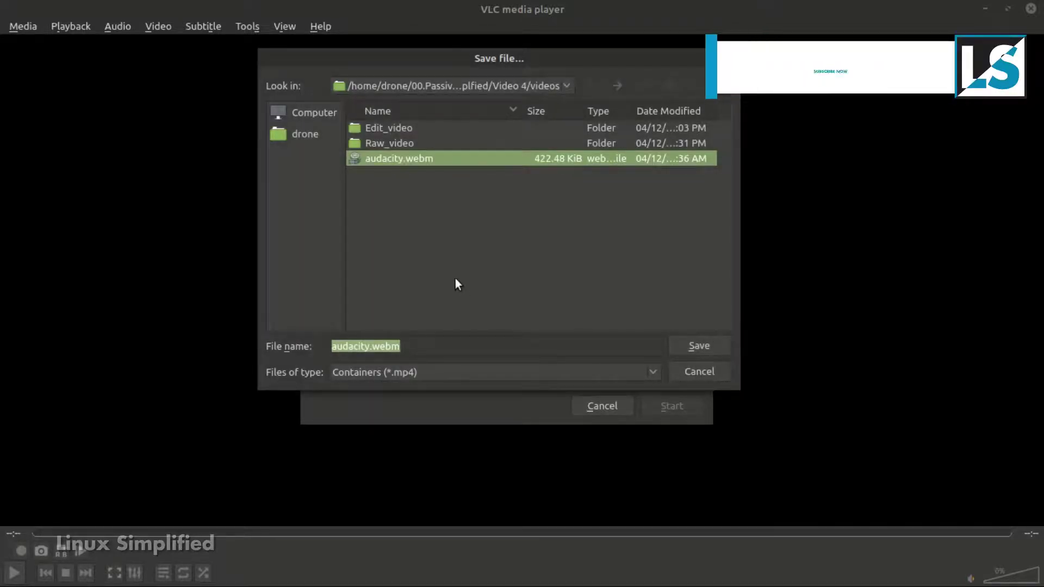
click(312, 135)
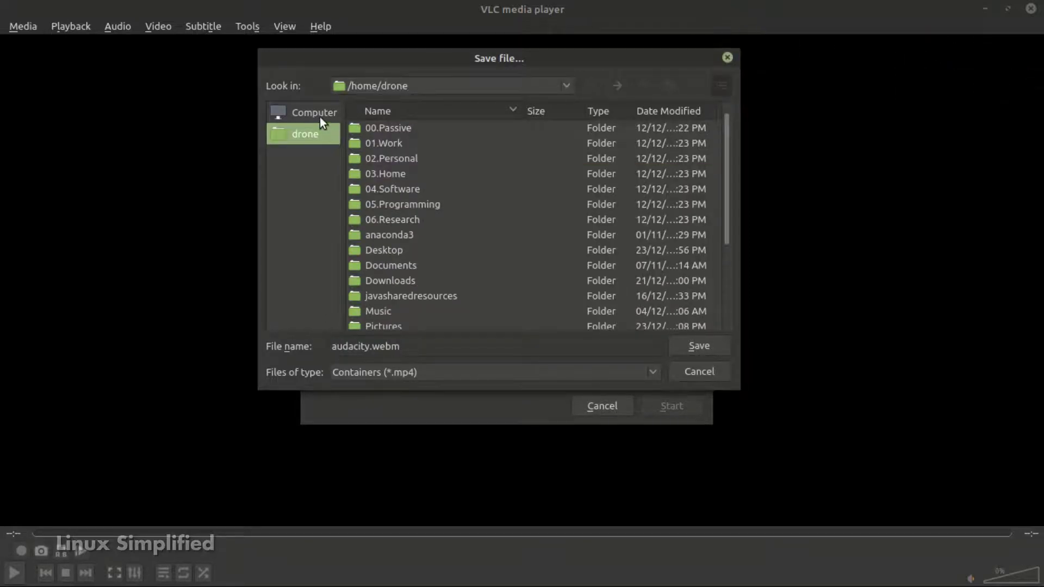
scroll(397, 275, down, 2)
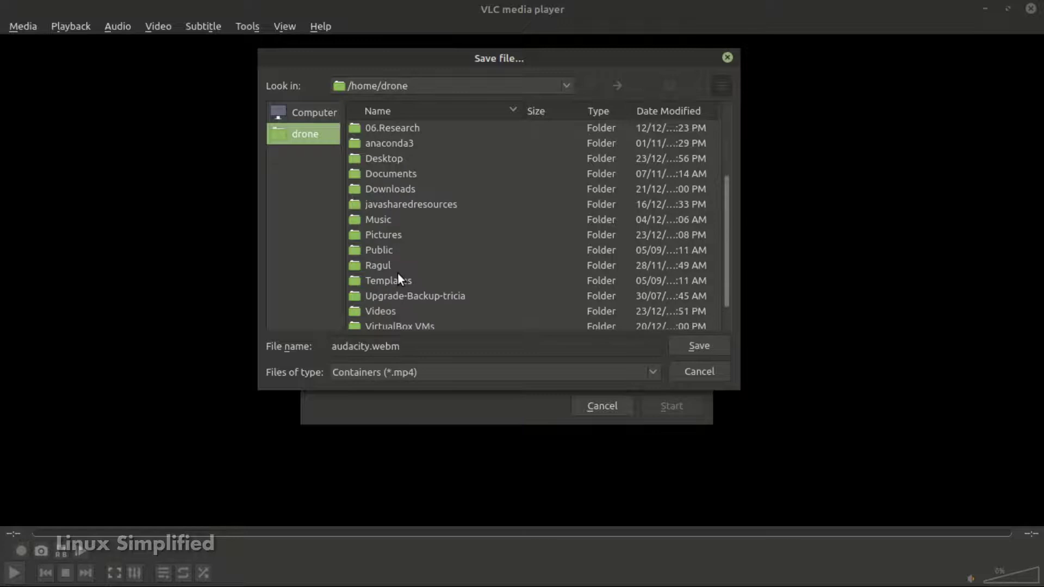
scroll(397, 272, up, 1)
double_click(384, 208)
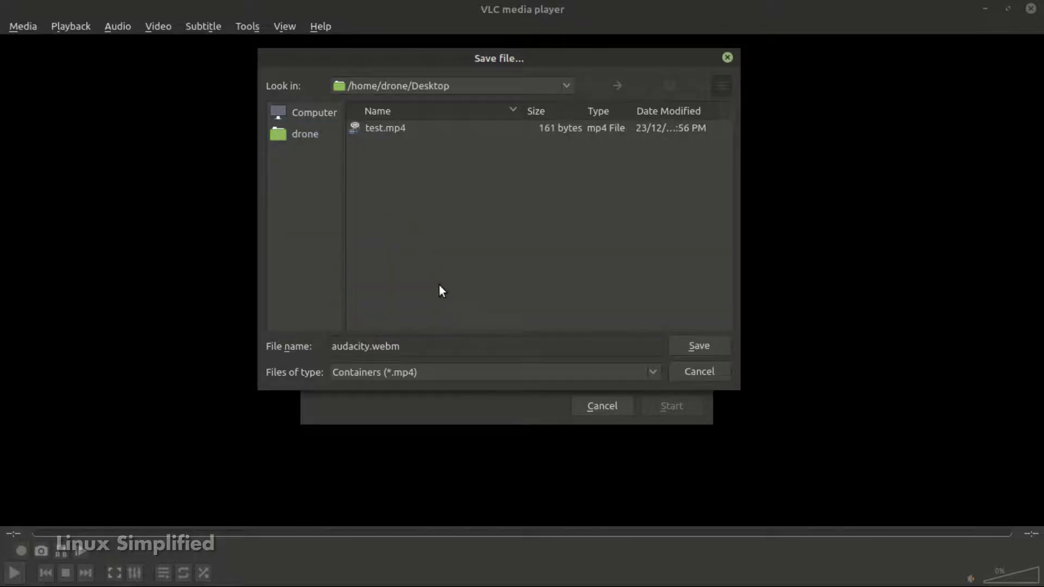
- Save the output as web cam test.mp4, then start the webcam recording and stop it after a few seconds
drag(435, 347, 317, 334)
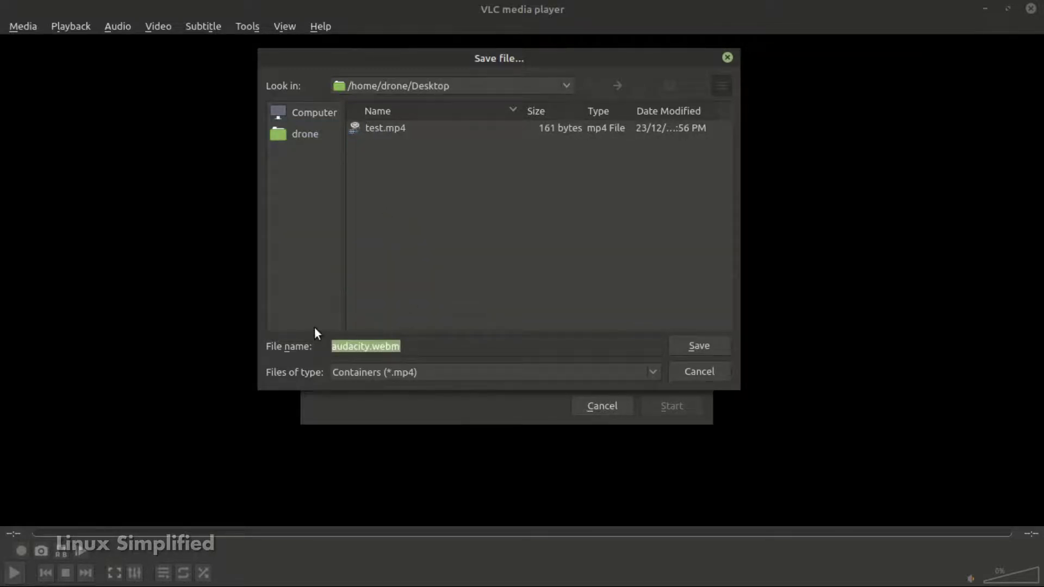
text(web ca)
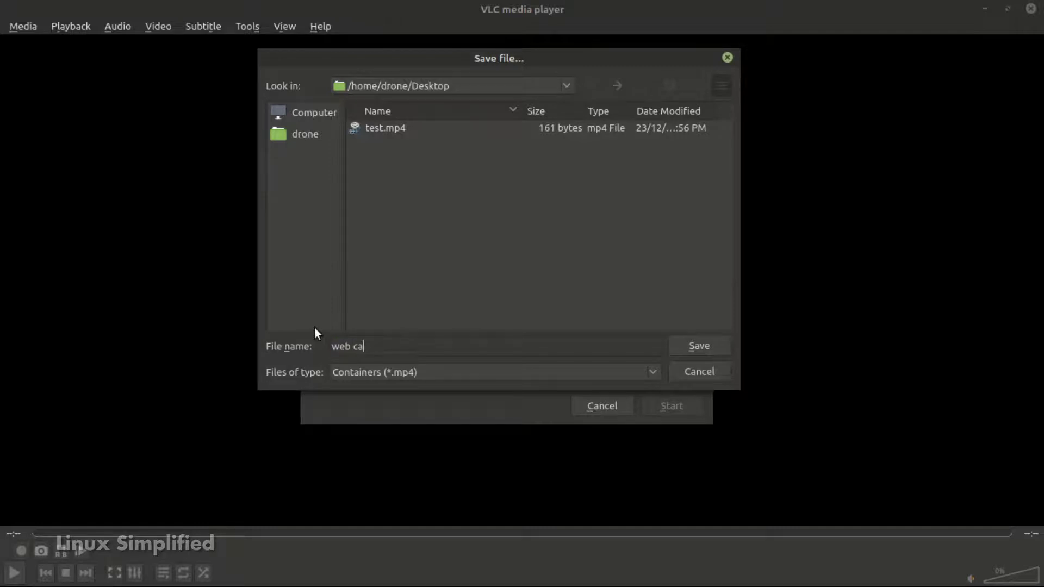
text(m test)
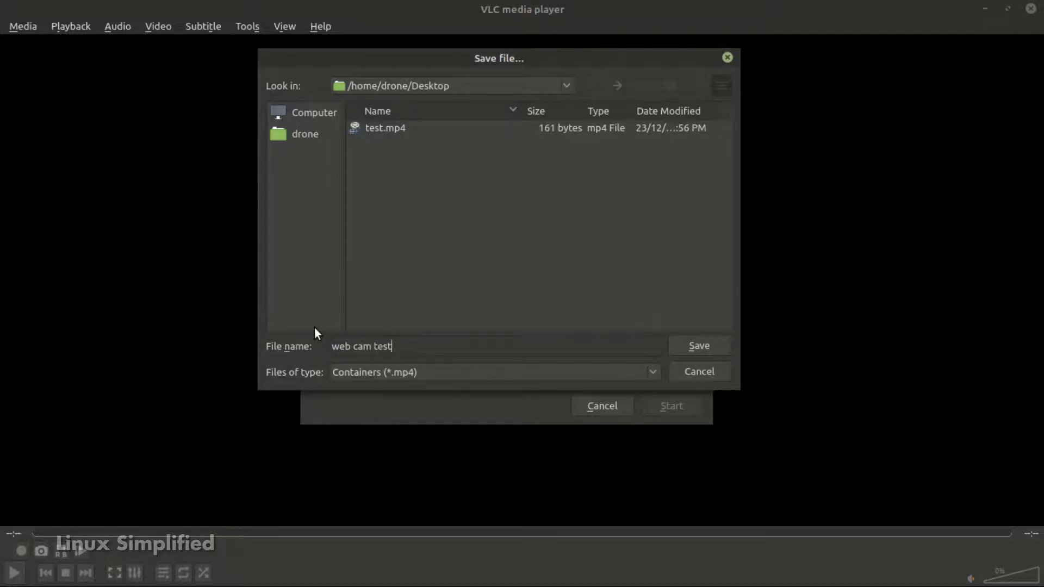
text(.mp4)
click(699, 346)
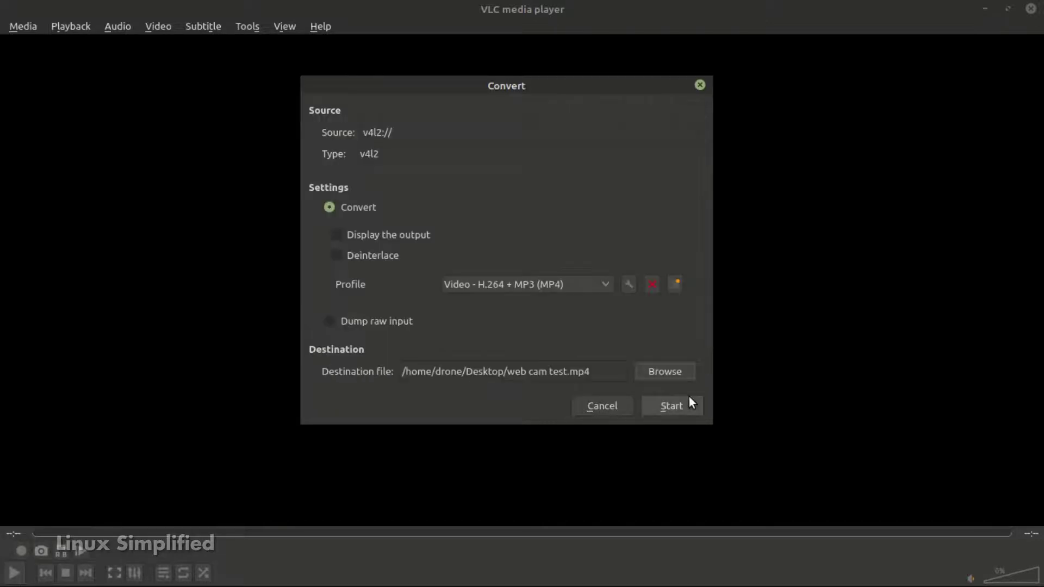
click(656, 407)
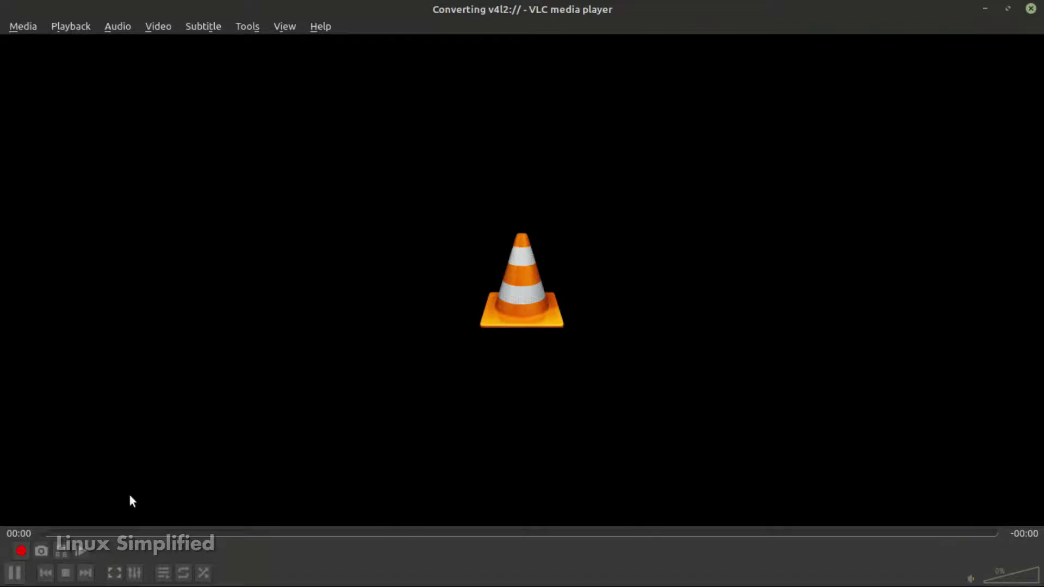
click(66, 575)
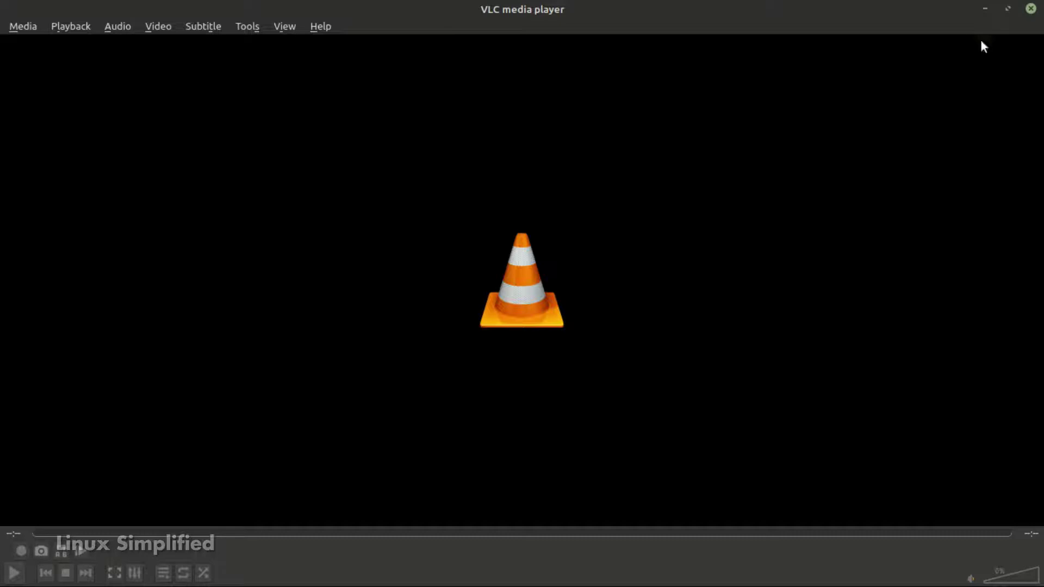
- Close VLC and check the recorded files test.mp4 and web cam test.mp4 on the desktop
click(1030, 9)
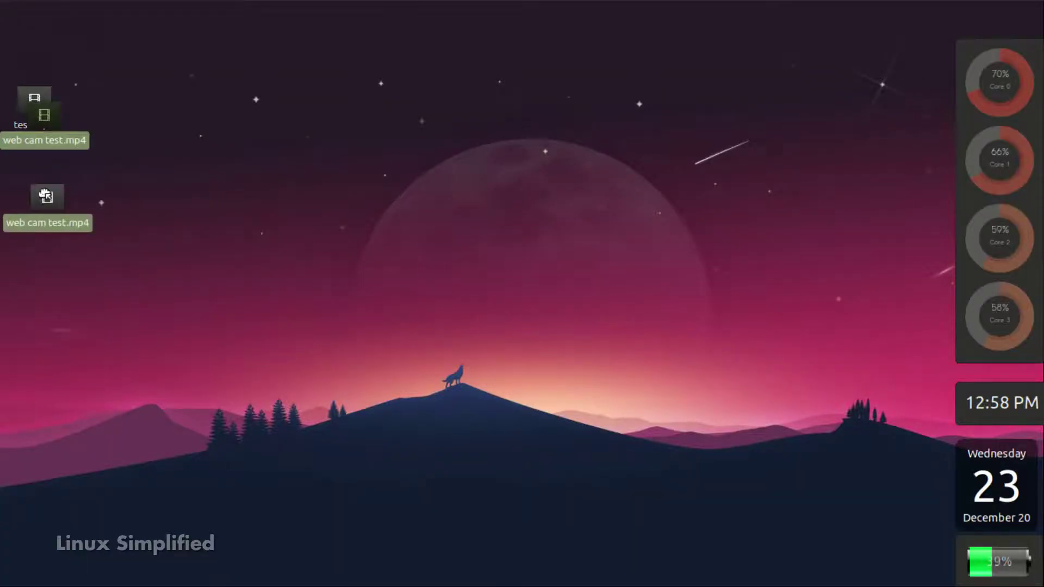
click(47, 99)
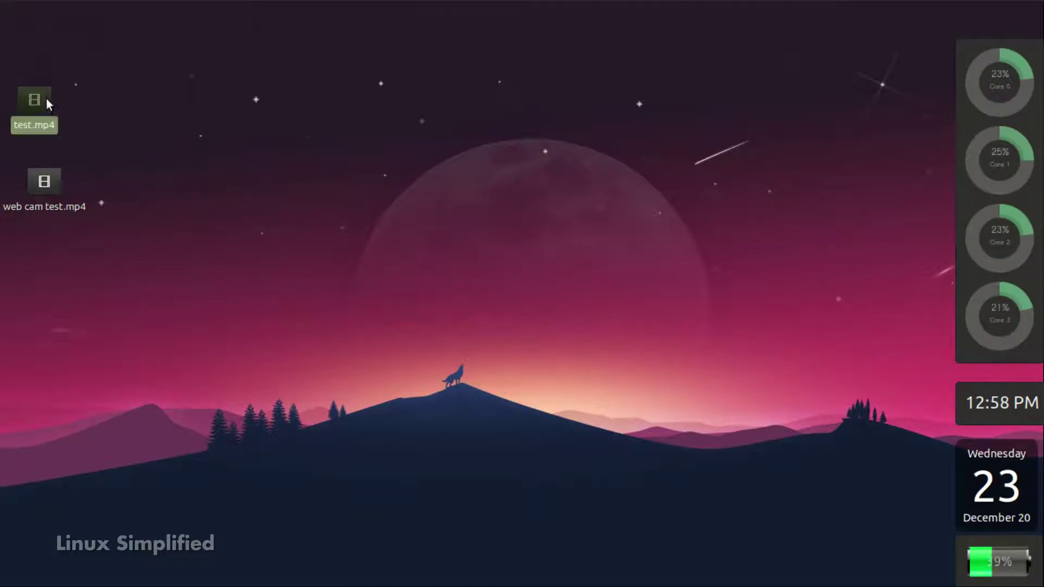
click(49, 206)
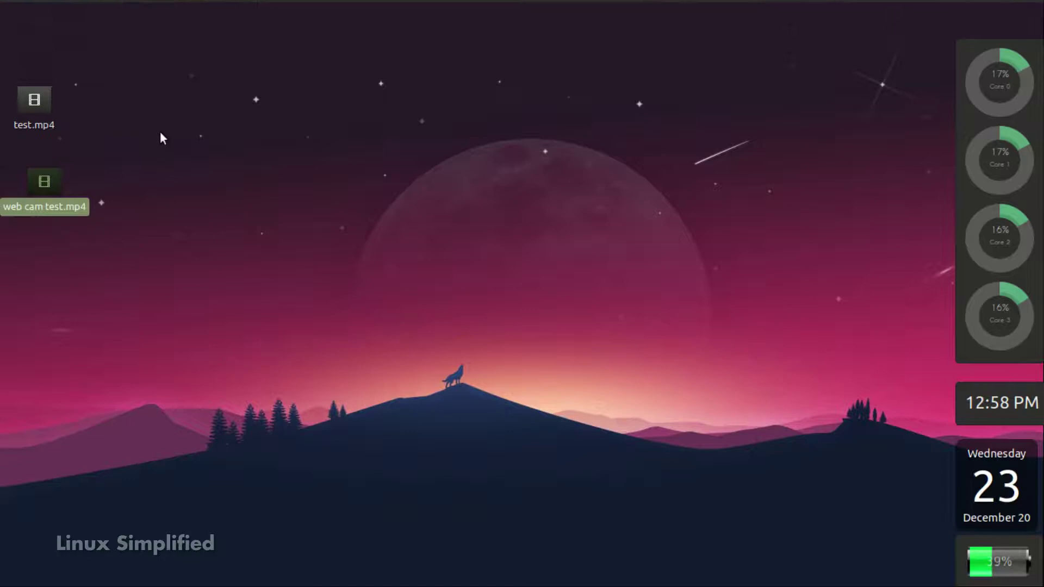
- Launch VLC again and open the video file Gimp.webm for playback
key(super)
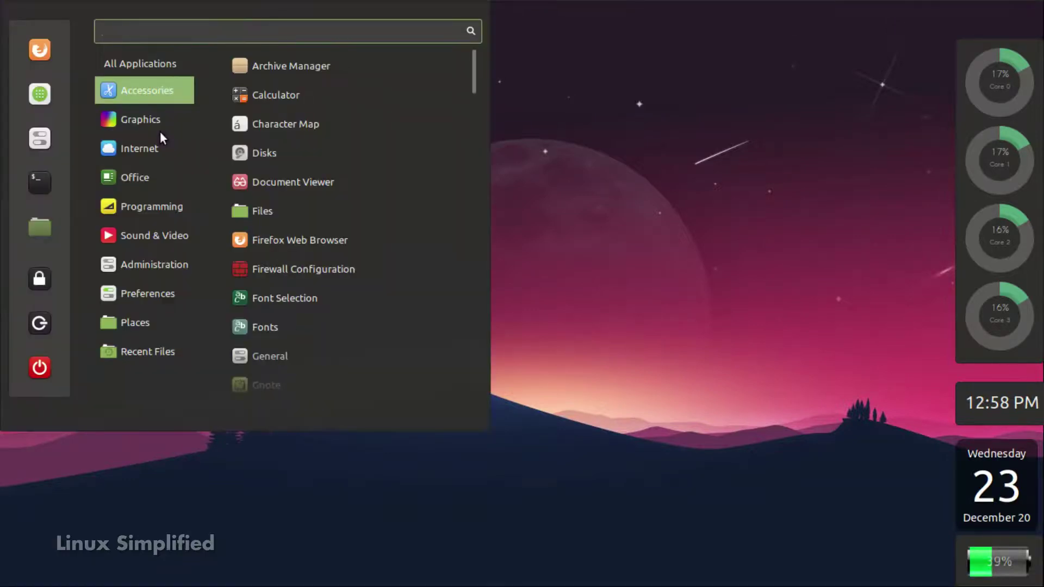
text(vlc)
key(Return)
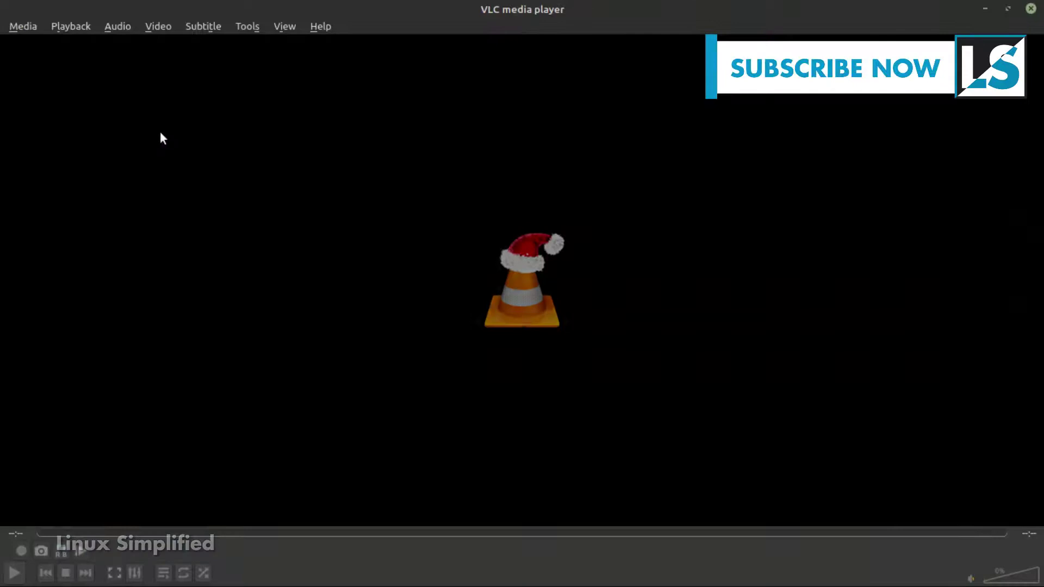
click(14, 29)
click(30, 41)
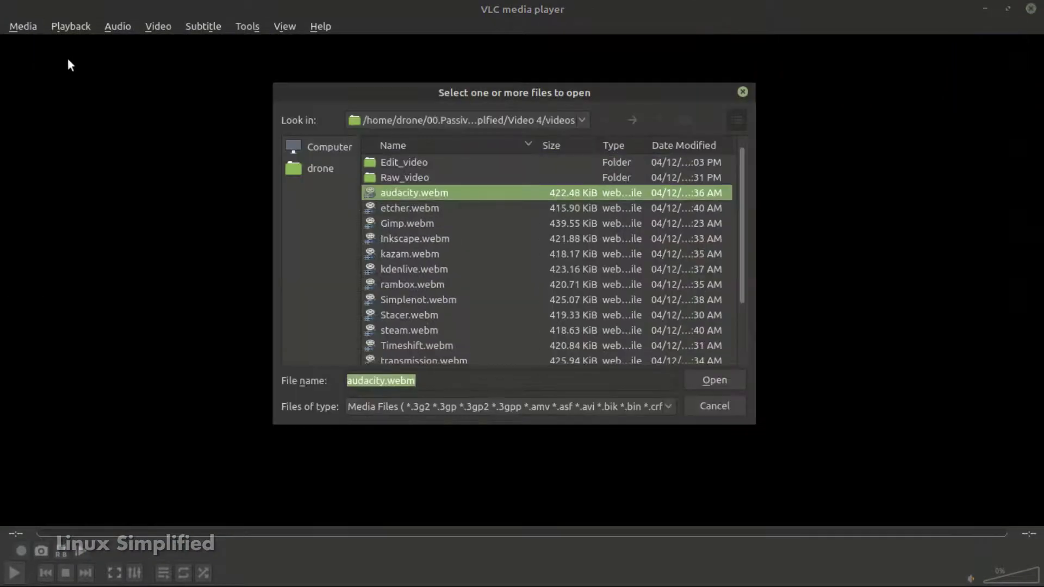
double_click(418, 164)
double_click(409, 162)
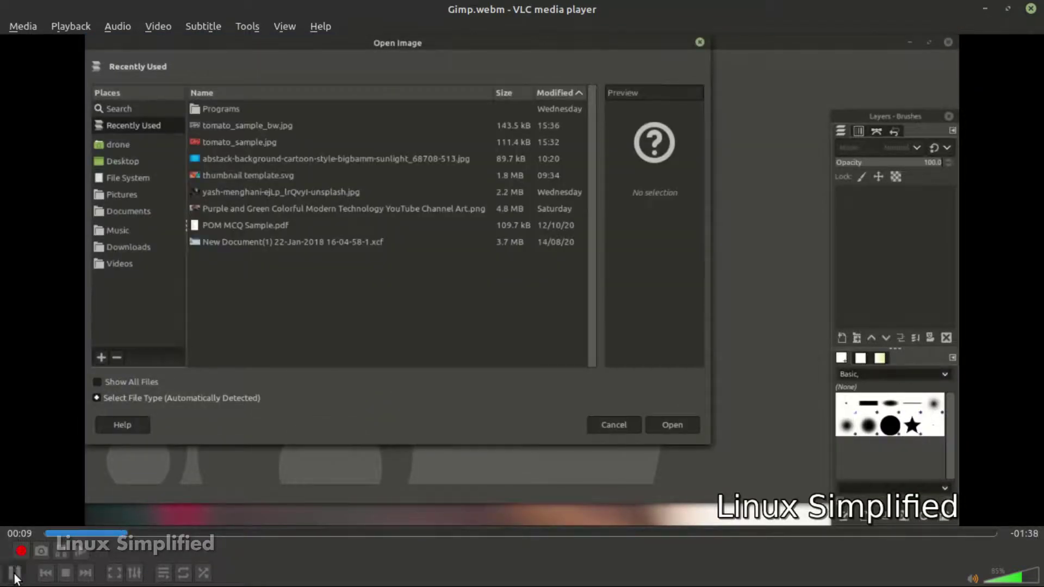
- Pause the Gimp.webm video and take a snapshot of the current frame
click(15, 575)
right_click(429, 223)
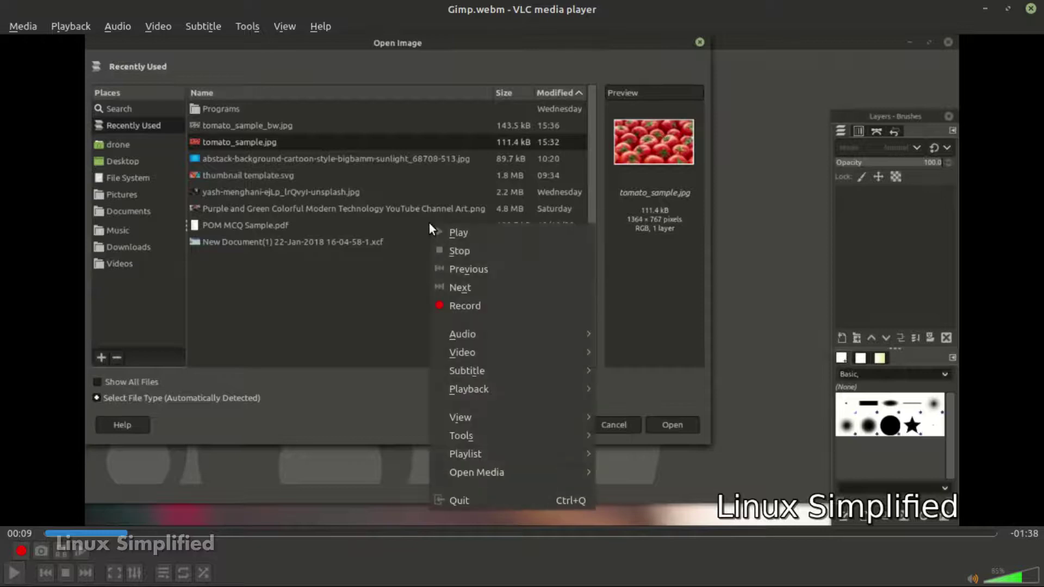
mouse_move(471, 348)
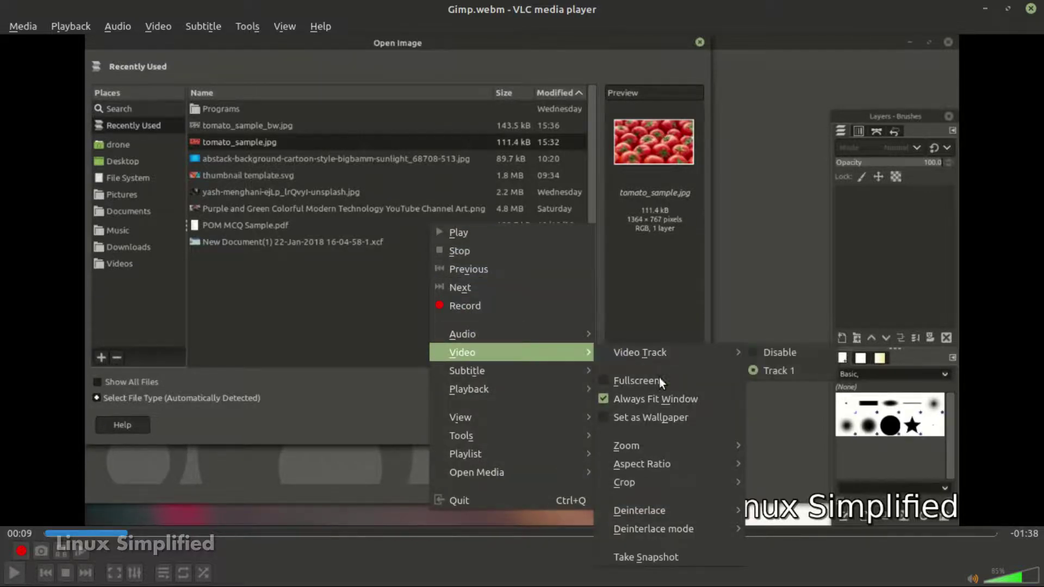
click(666, 554)
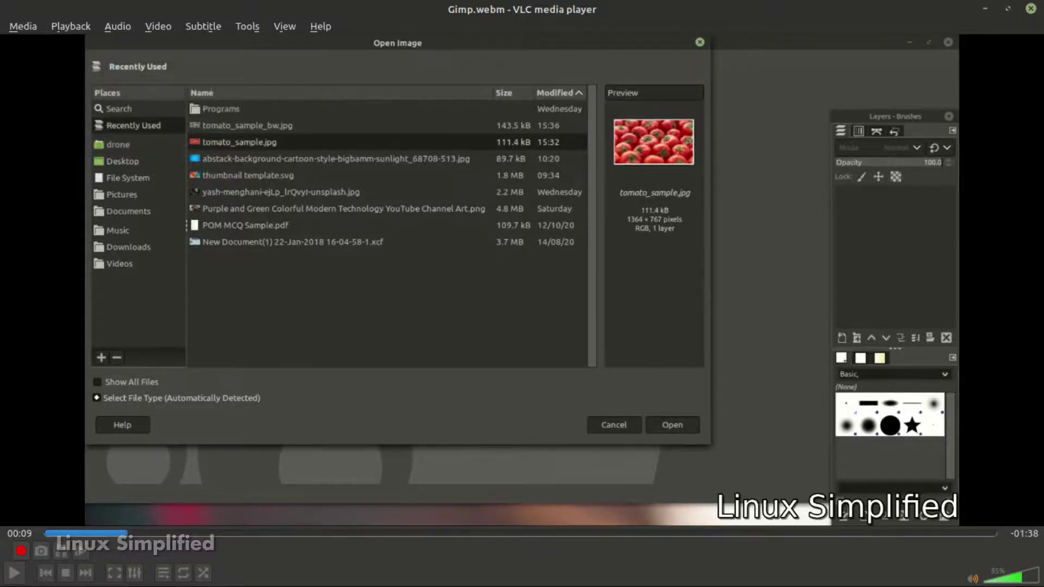
- In the file manager, view the newest VLC snapshot at the end of the Pictures folder, then close the image viewer
key(super+e)
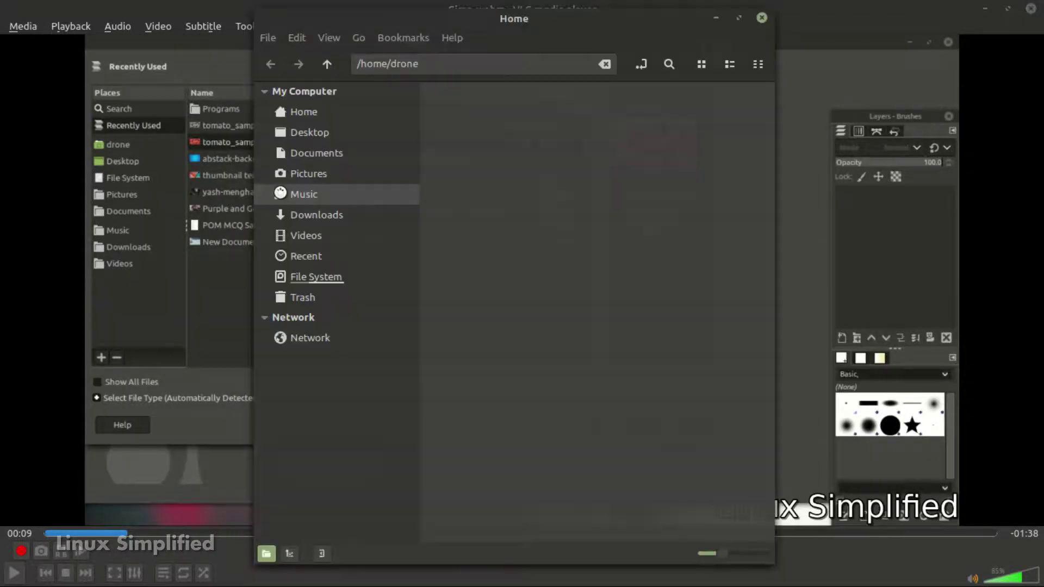
click(317, 178)
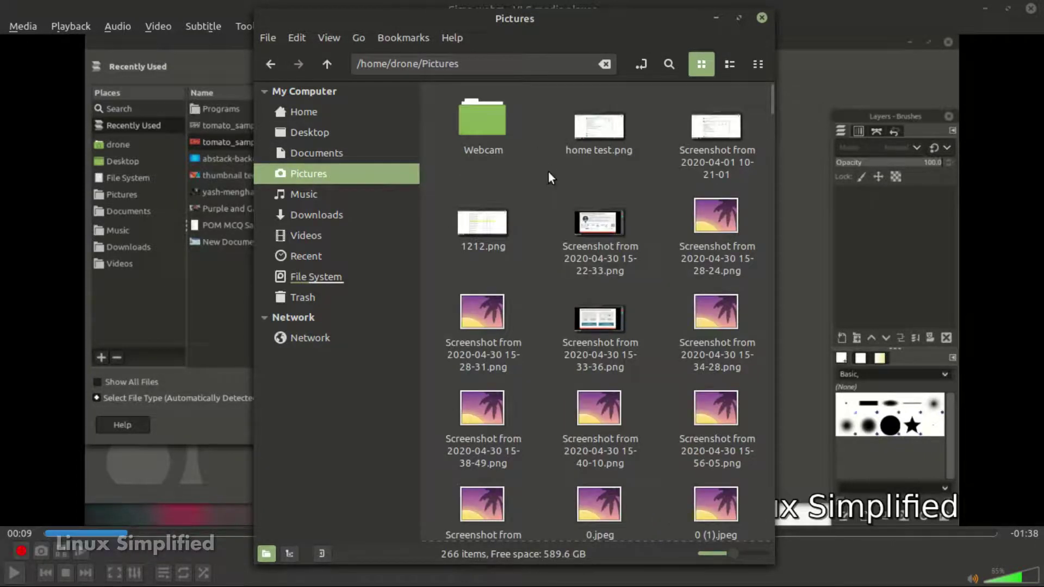
scroll(574, 224, down, 5)
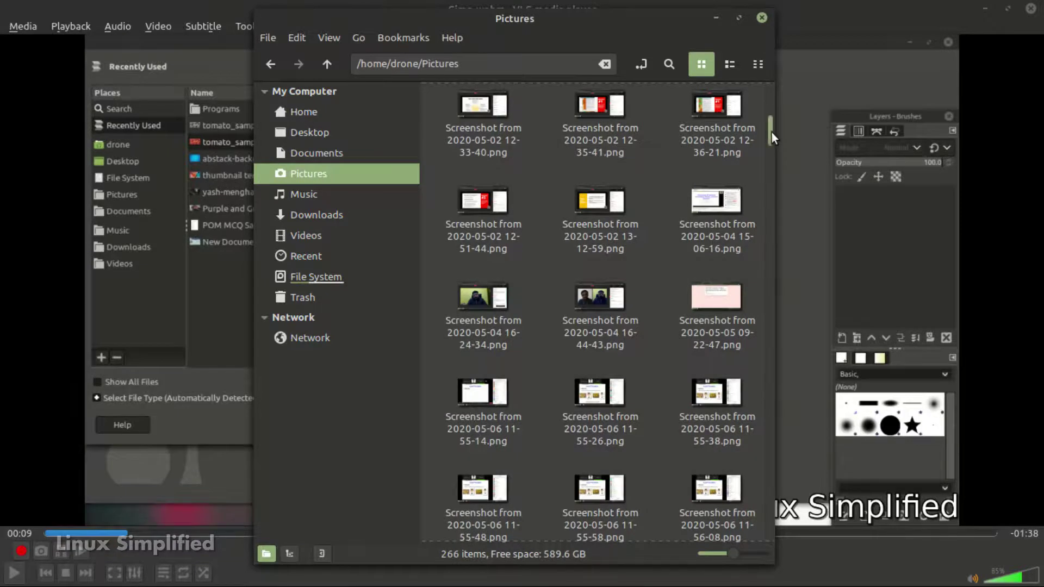
drag(771, 132, 780, 560)
double_click(612, 470)
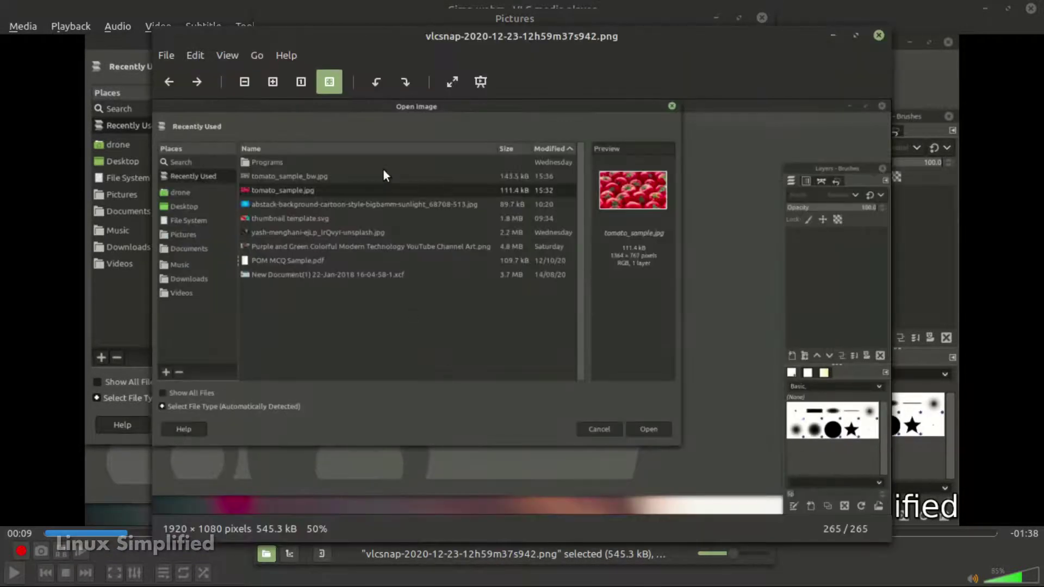
click(878, 35)
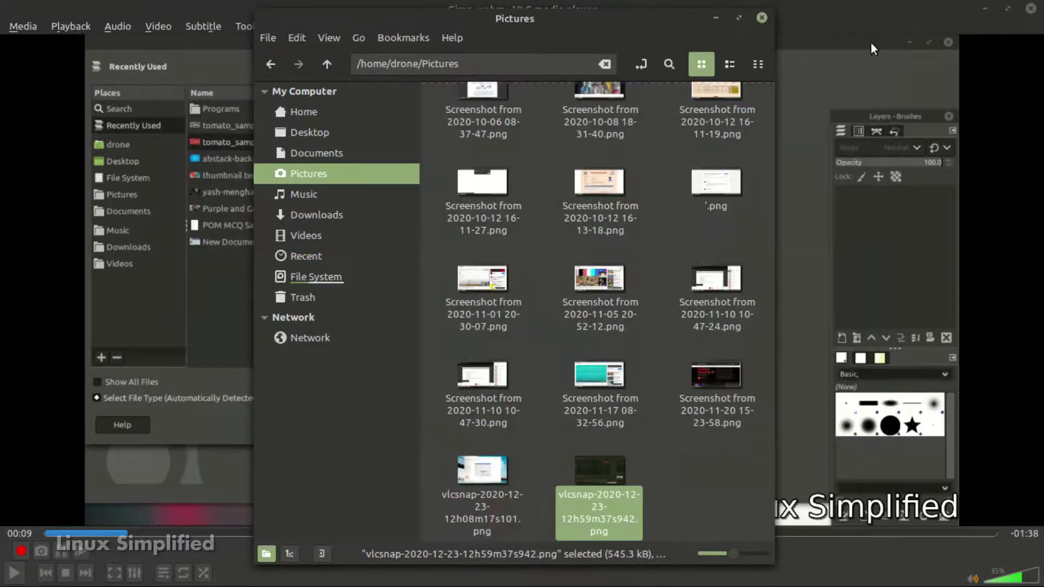
- Close the file manager, stop the current playback, and add Gimp.webm as the source file for a conversion
click(762, 17)
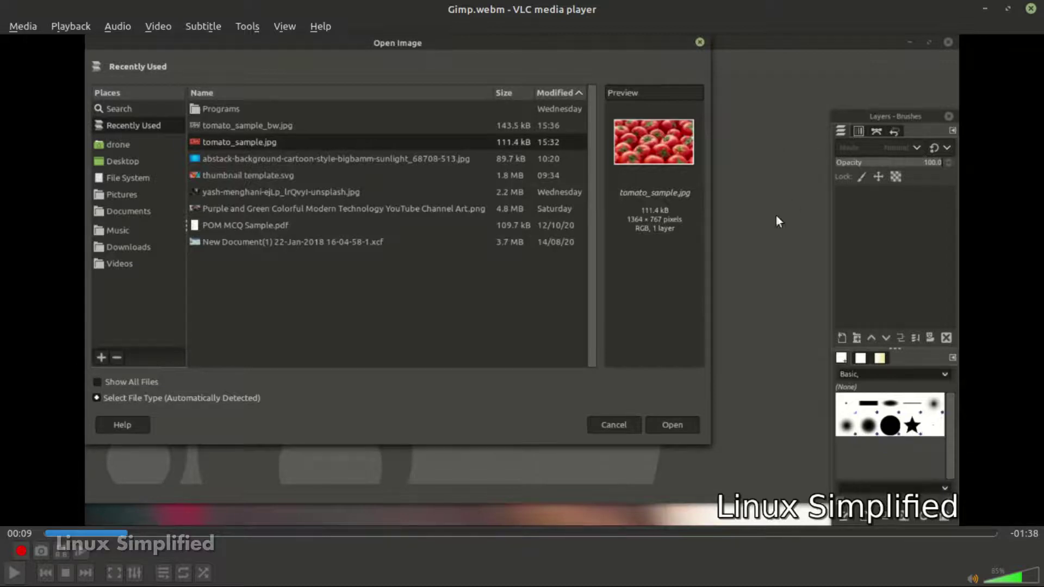
click(65, 572)
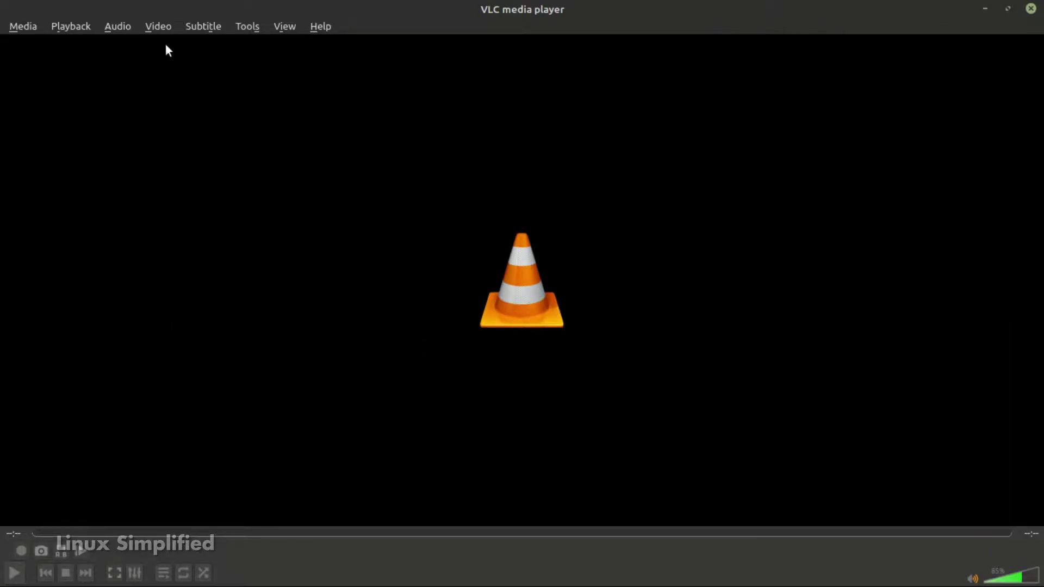
click(35, 26)
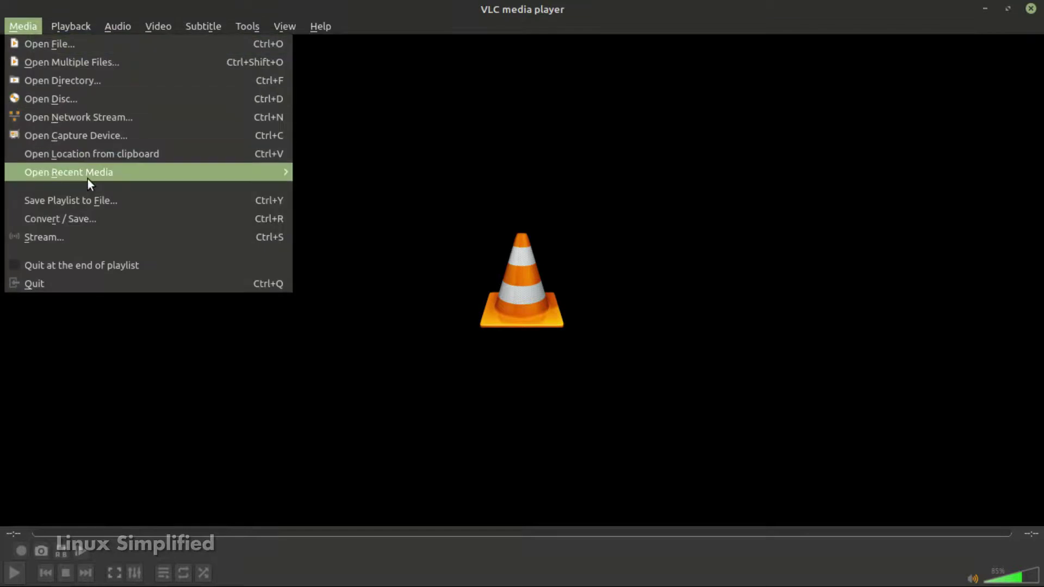
click(107, 221)
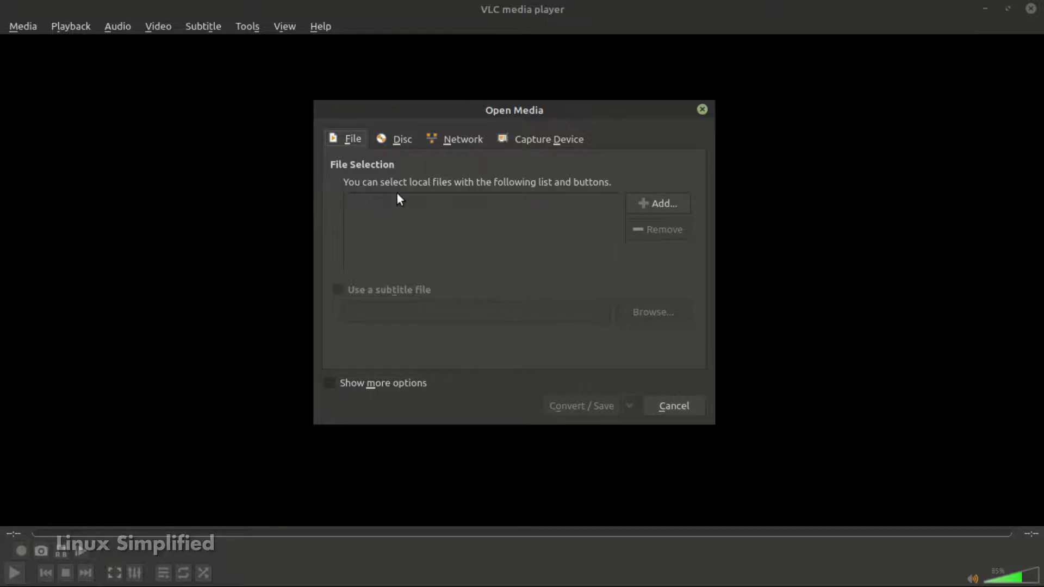
click(674, 207)
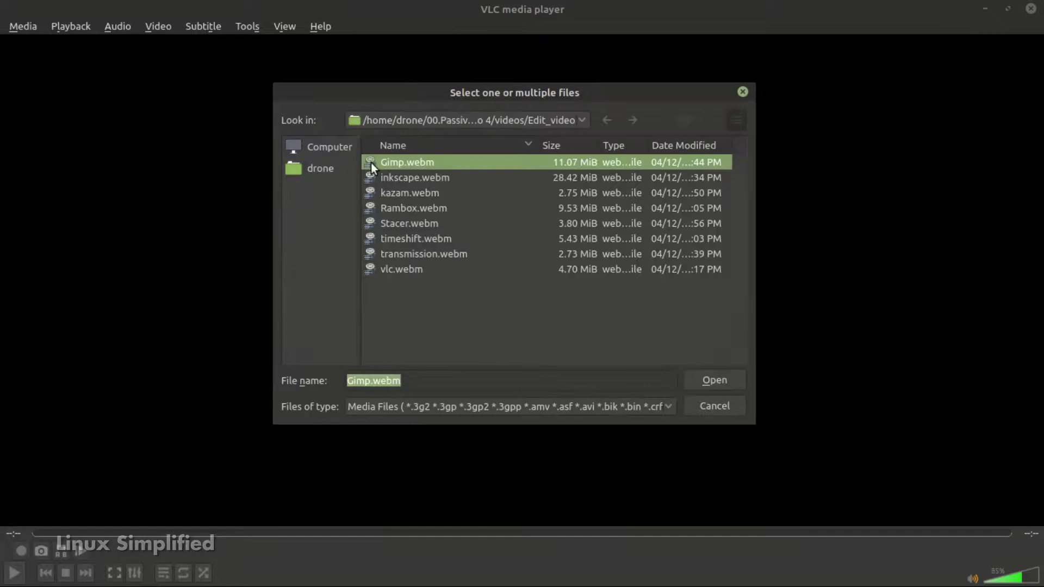
click(389, 162)
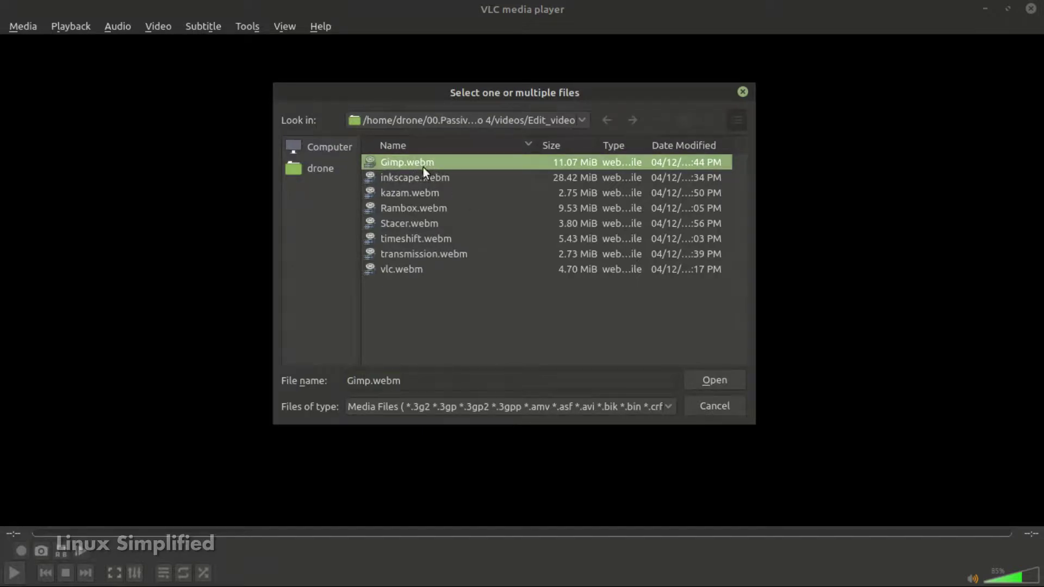
click(707, 381)
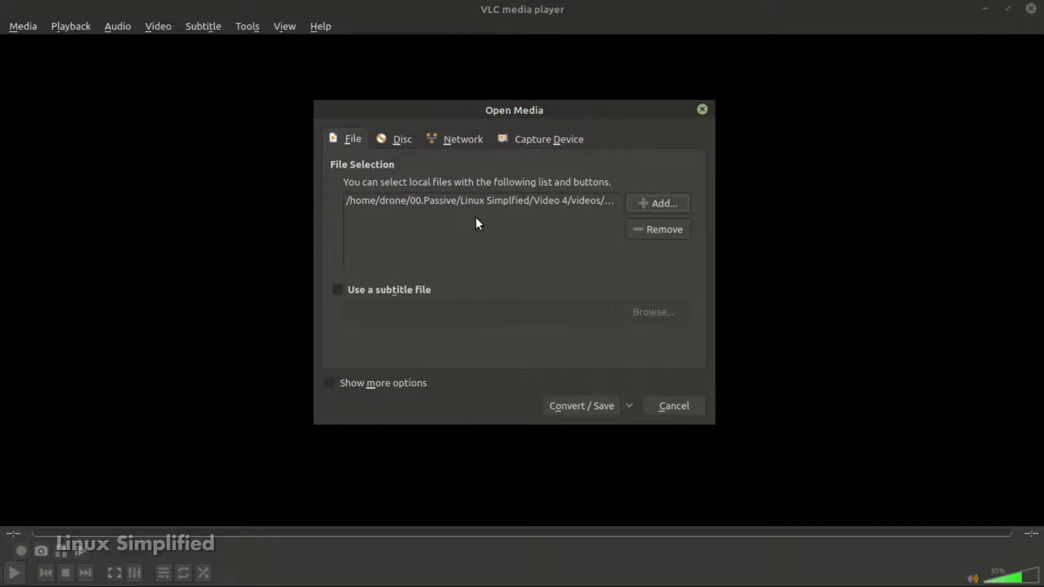
- Choose to convert the added file using the Video - H.264 + MP3 (MP4) profile
click(628, 406)
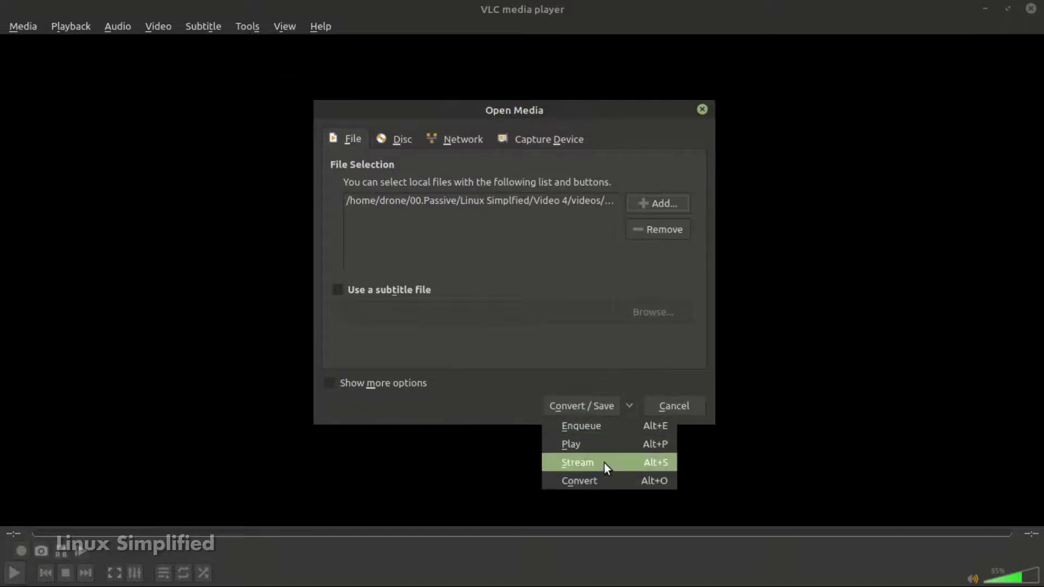
click(597, 481)
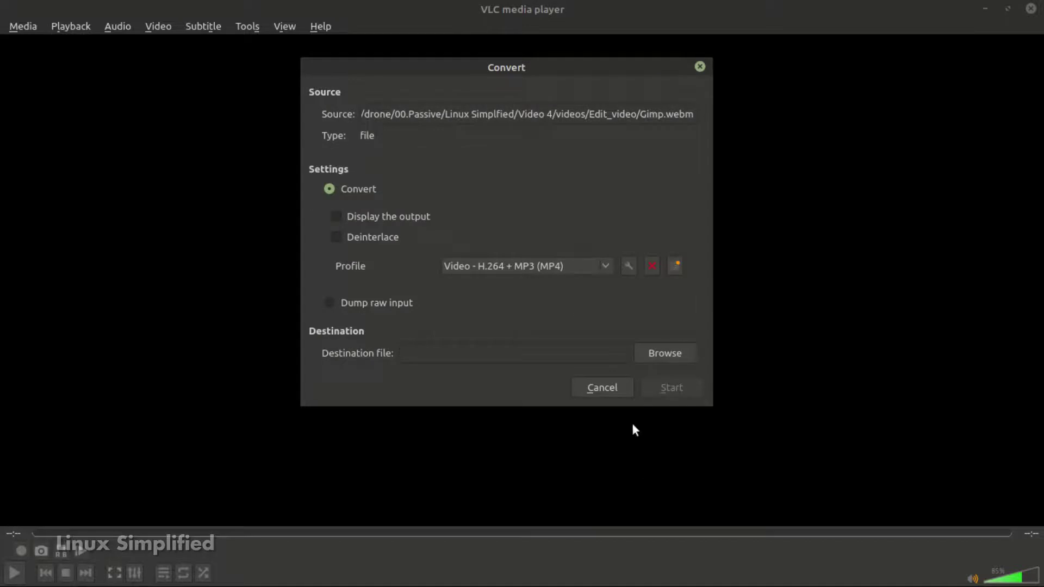
click(602, 264)
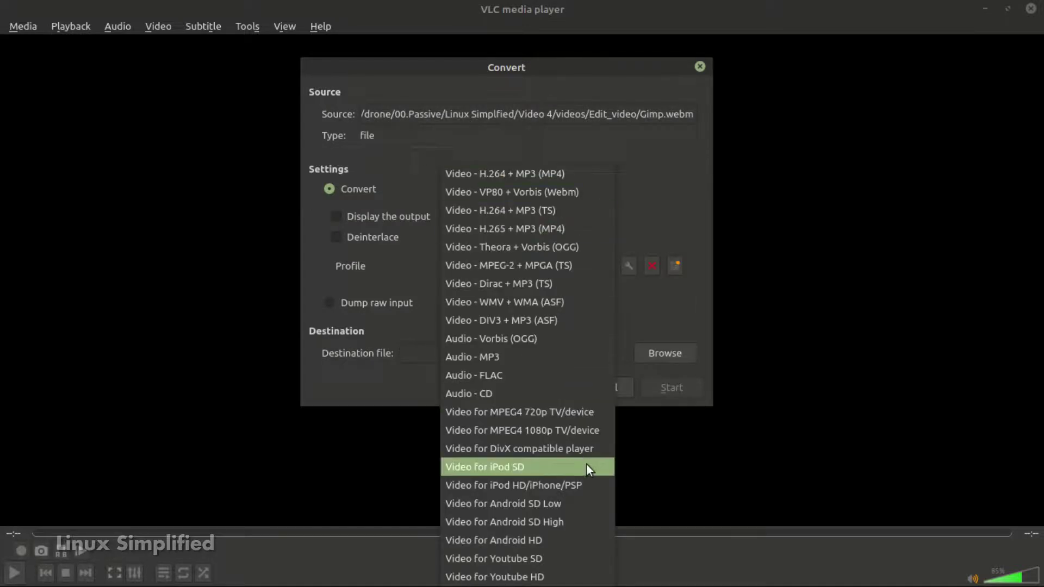
click(570, 180)
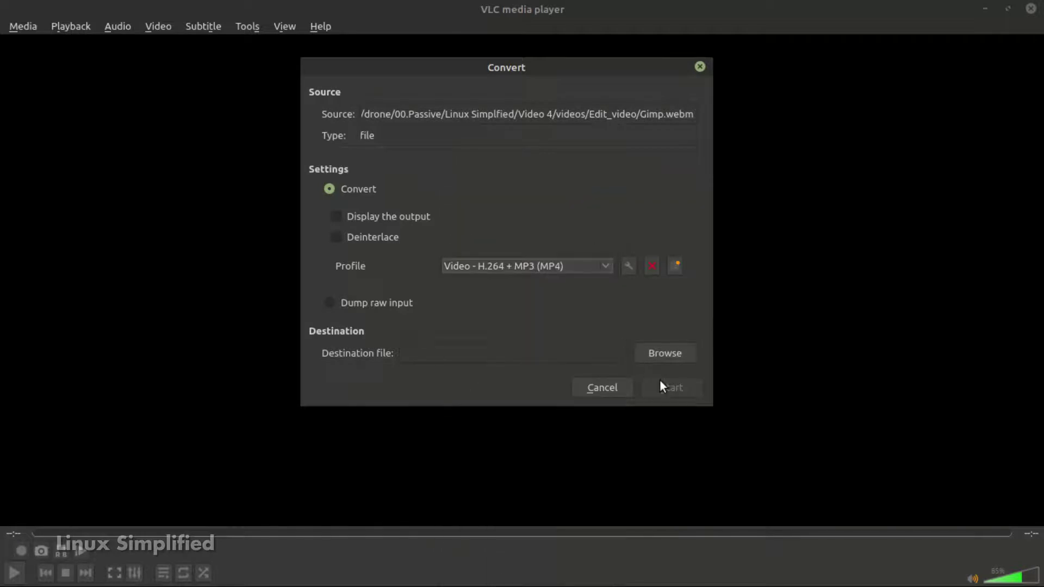
- Set the destination file to sample.mp4 in the Desktop folder and start the conversion
click(664, 352)
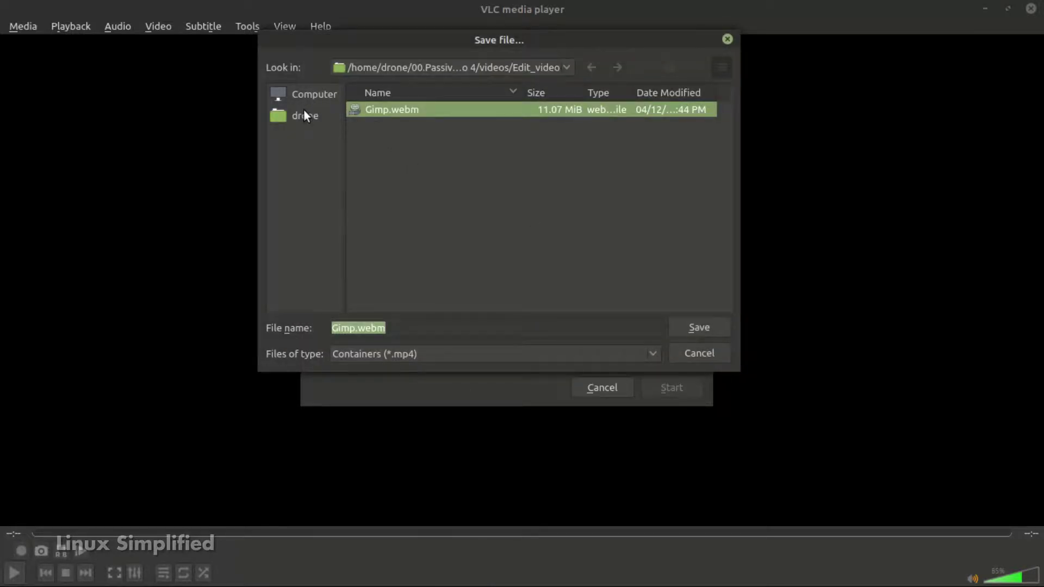
click(315, 98)
click(329, 120)
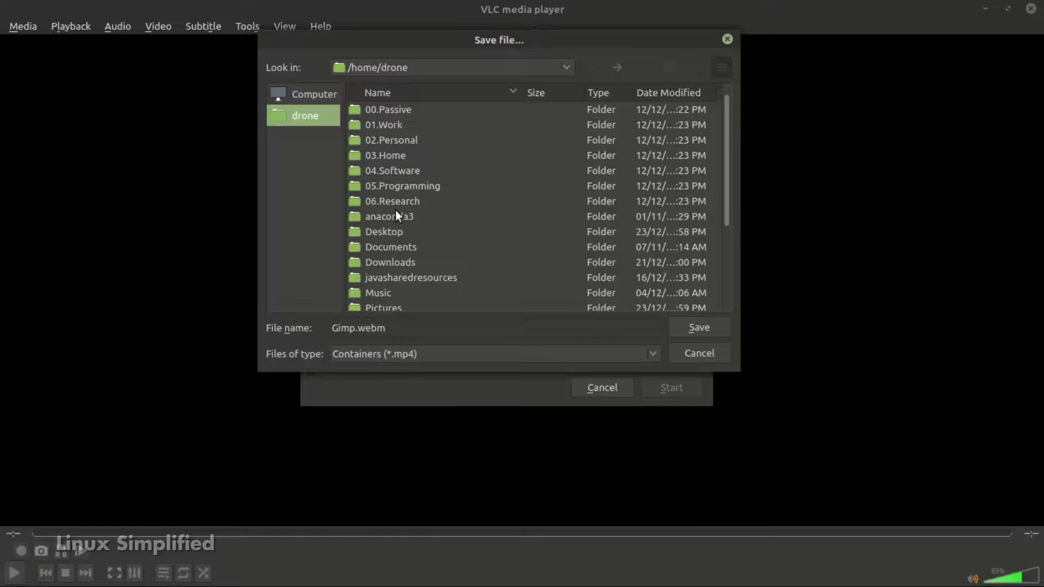
double_click(396, 232)
click(469, 62)
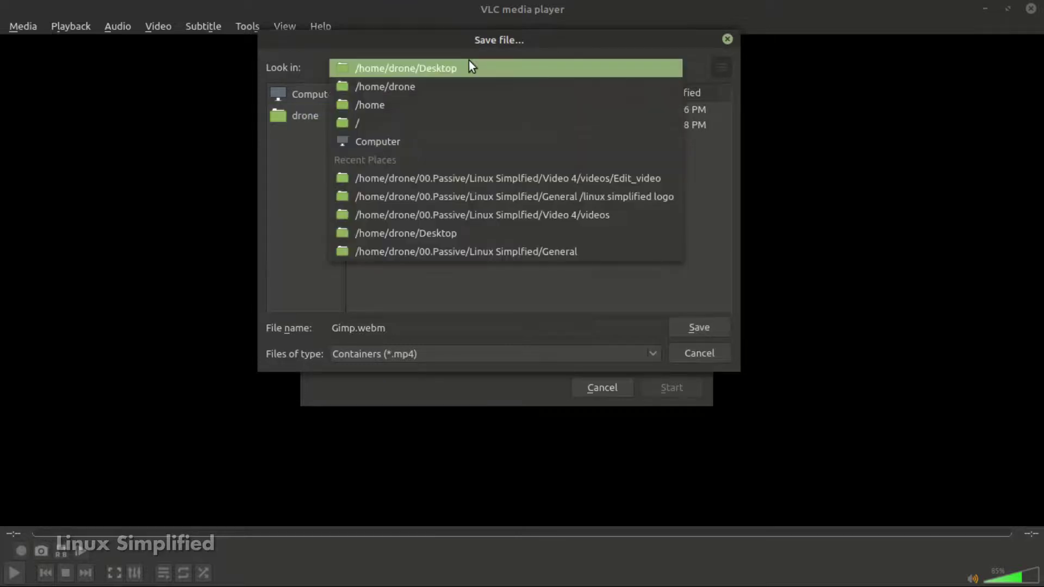
click(426, 311)
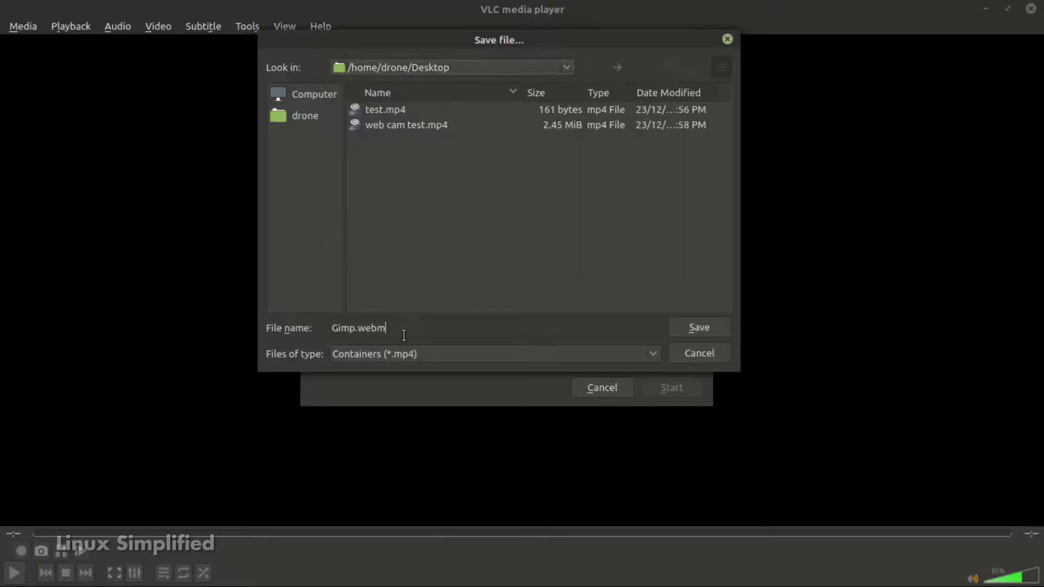
triple_click(403, 335)
text(p4)
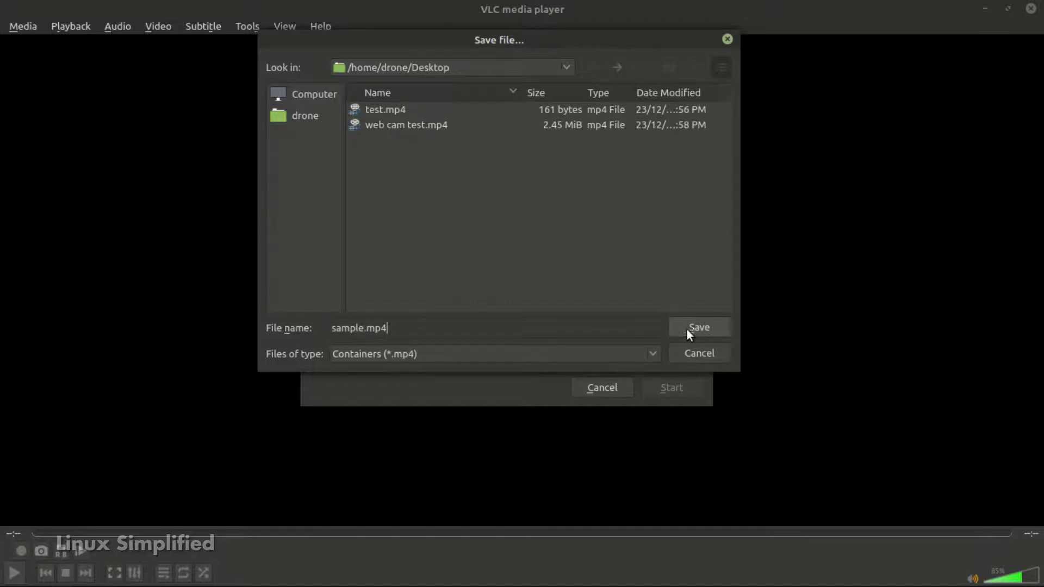
click(692, 328)
click(677, 383)
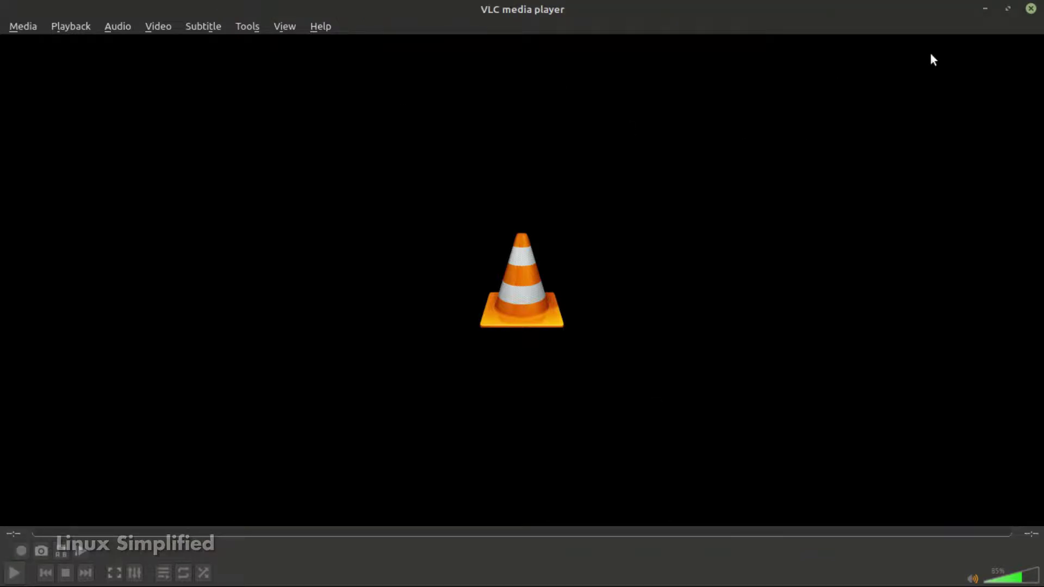
- Close VLC and check the converted sample.mp4 from the desktop at several points in the video, closing the player when done
click(1032, 9)
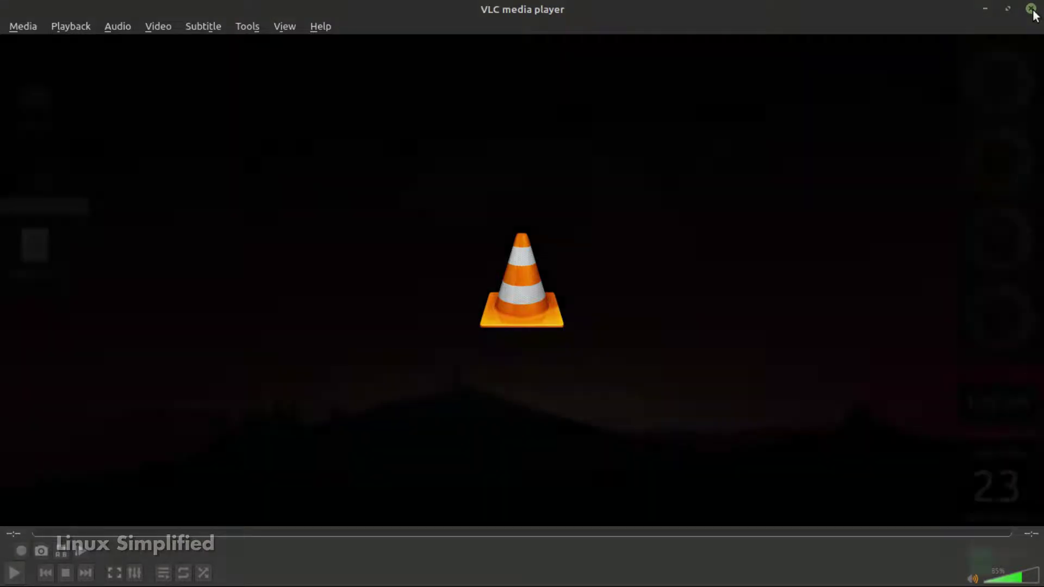
drag(122, 279, 44, 246)
double_click(43, 253)
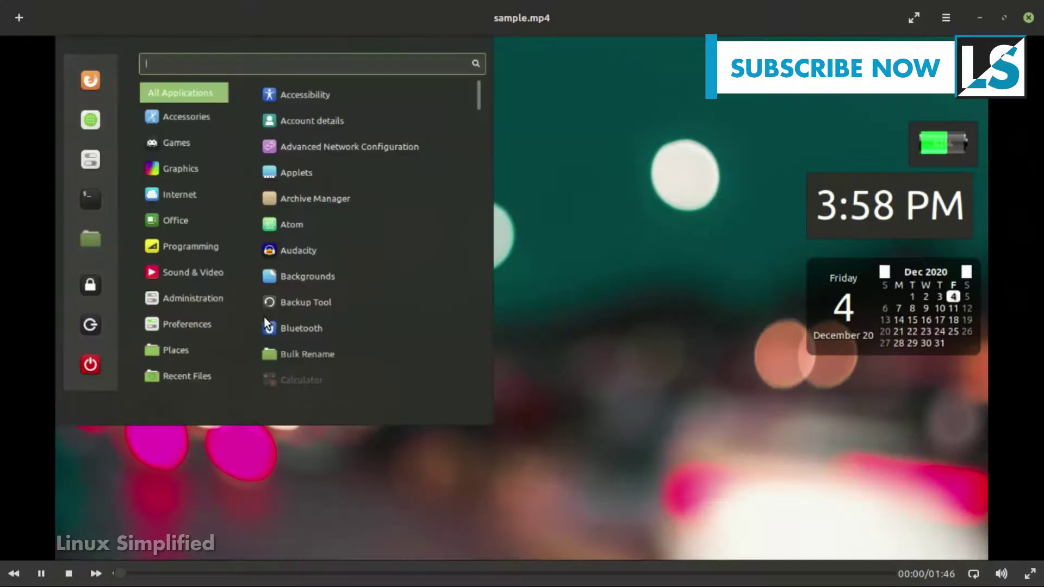
click(288, 573)
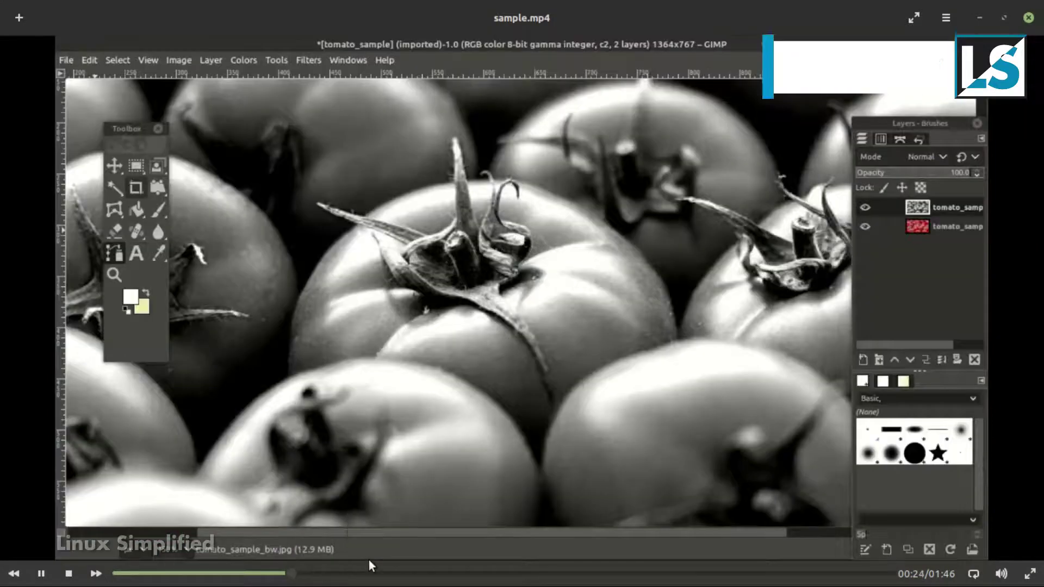
click(523, 574)
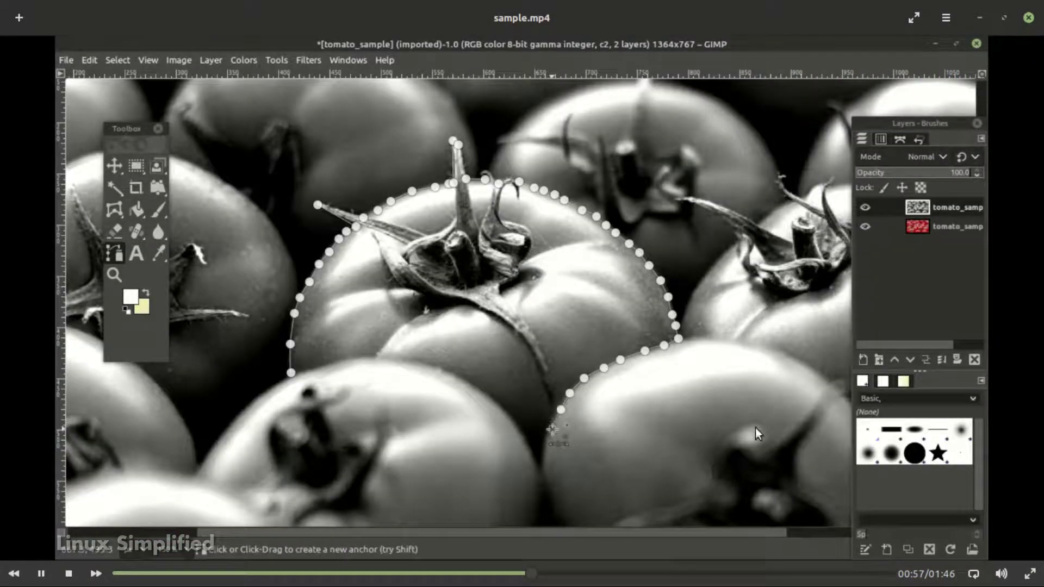
click(1028, 18)
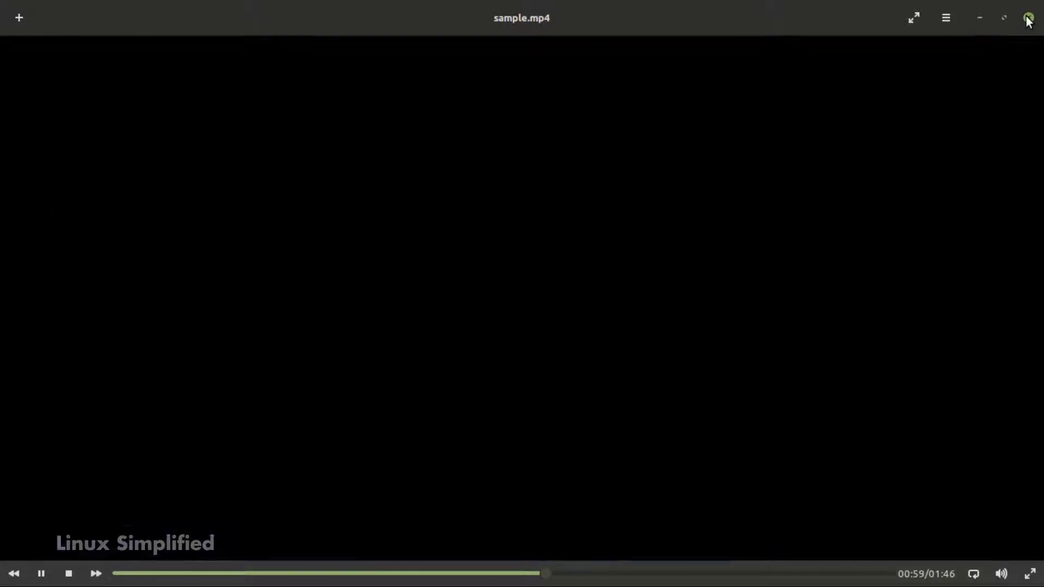
click(33, 245)
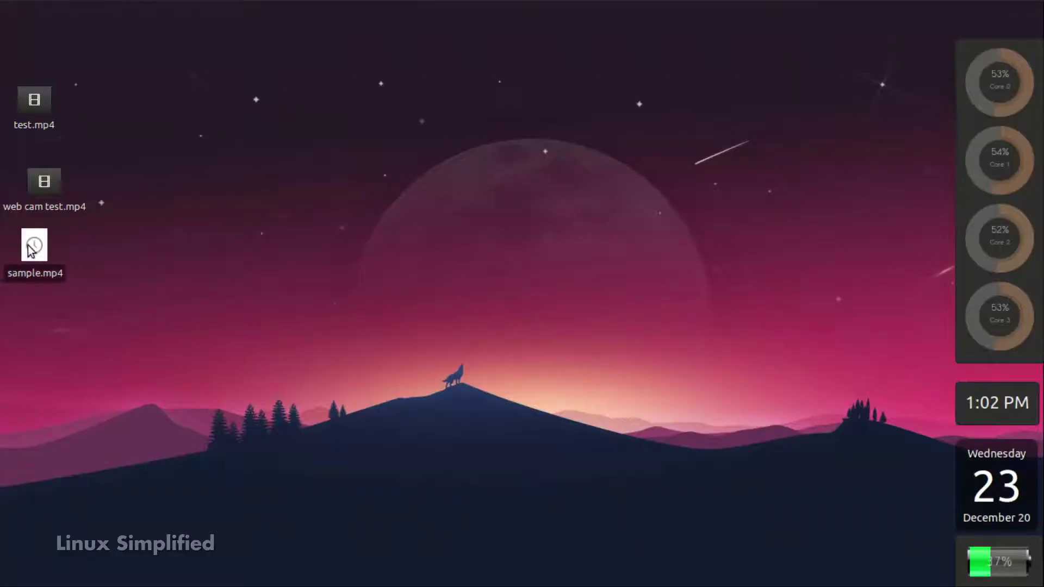
click(75, 317)
- Launch VLC again and open Gimp.webm from the Edit_video folder for playback
mouse_move(177, 2)
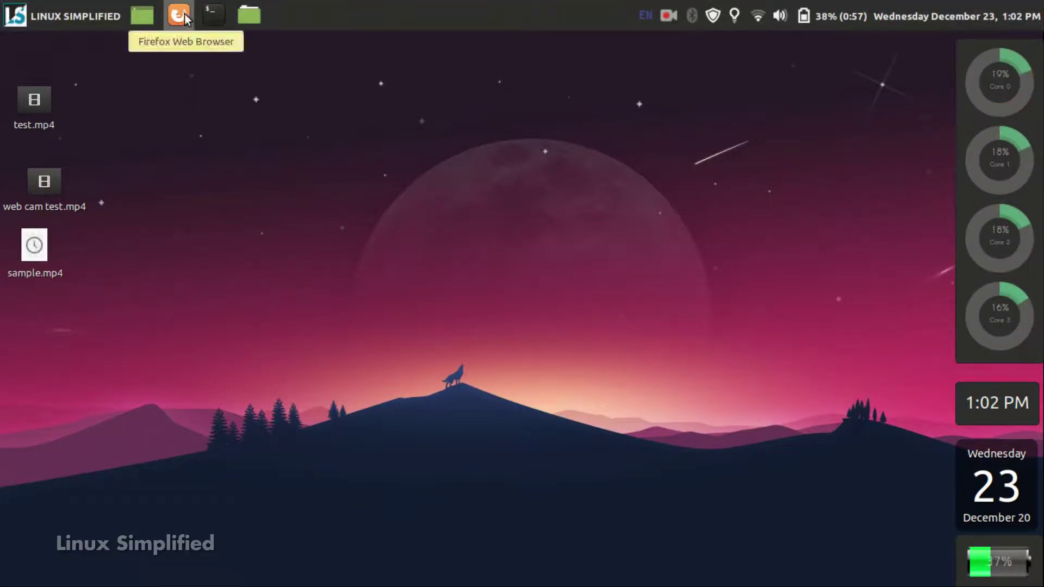
key(super)
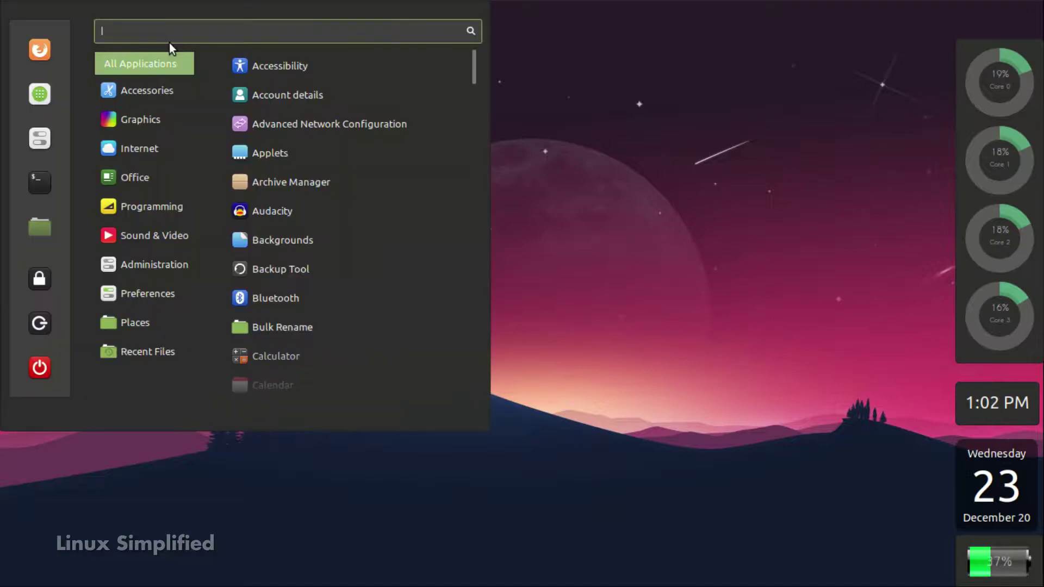
text(vlc)
key(Return)
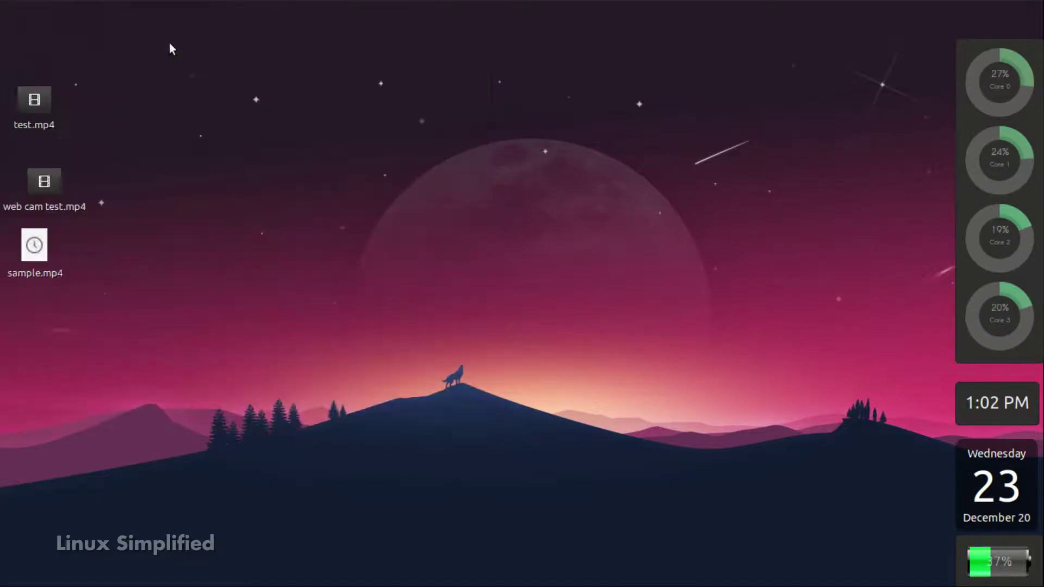
mouse_move(216, 15)
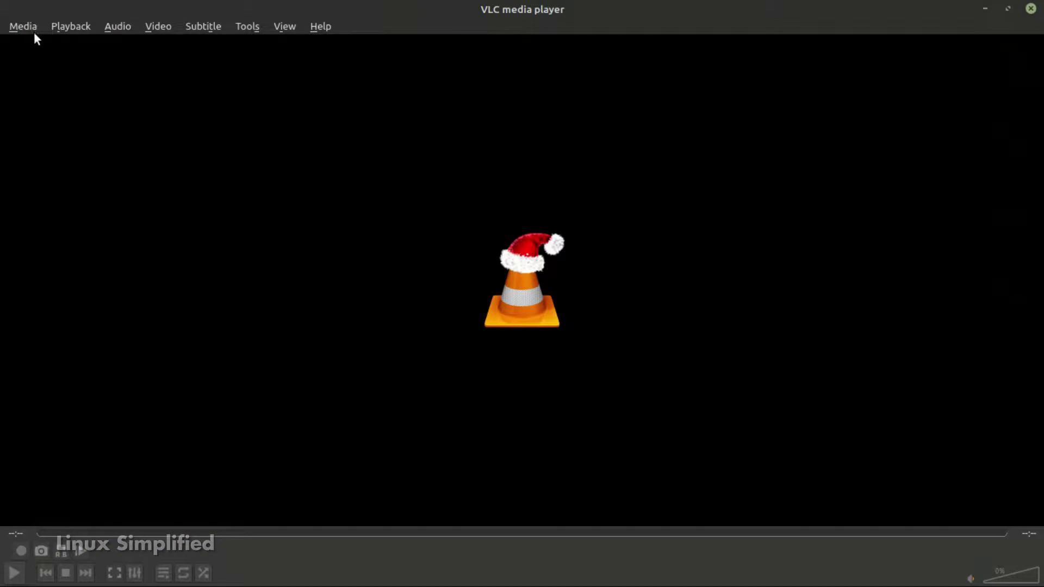
click(33, 27)
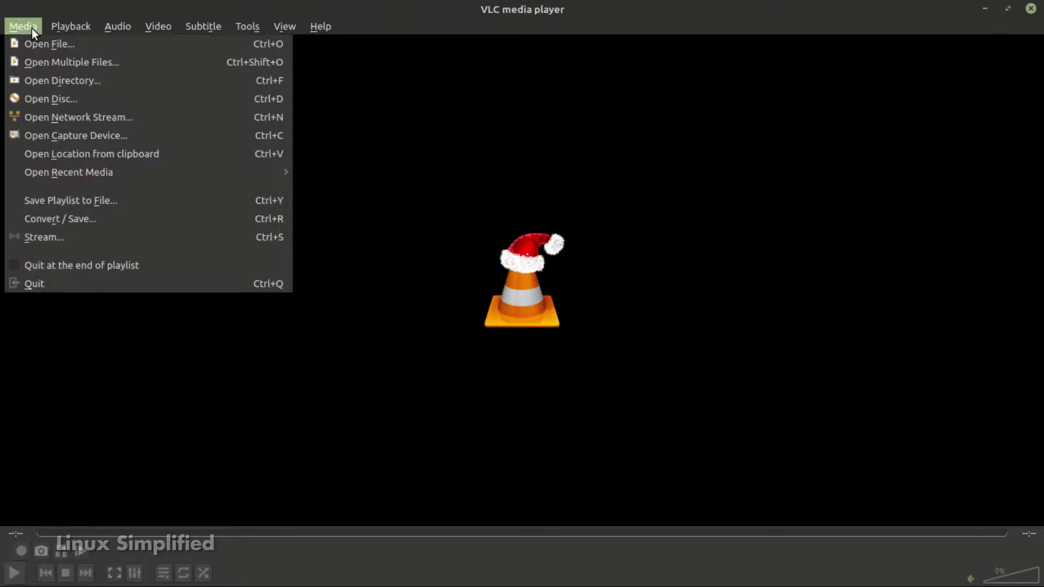
click(40, 43)
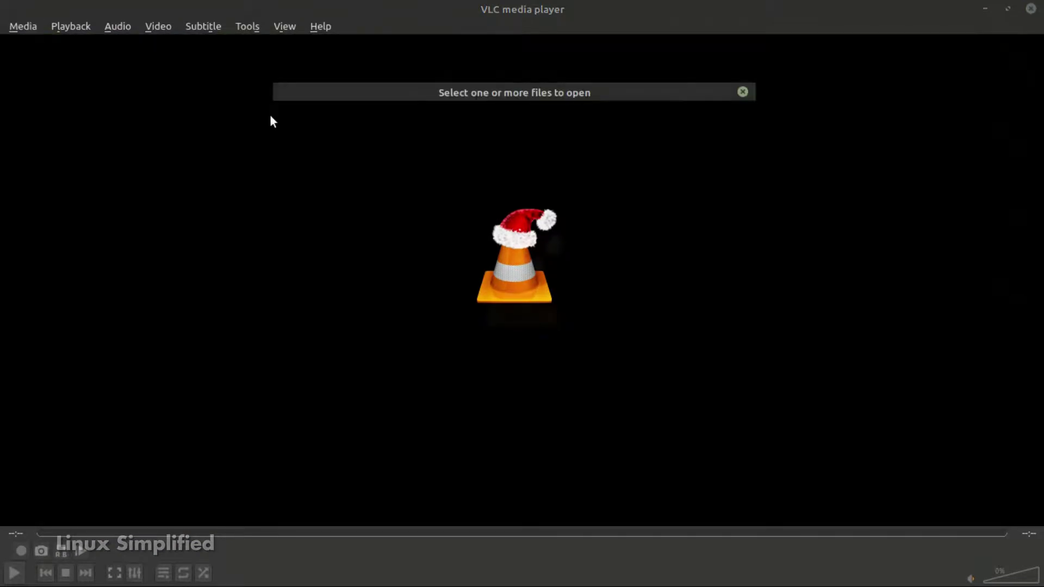
click(420, 164)
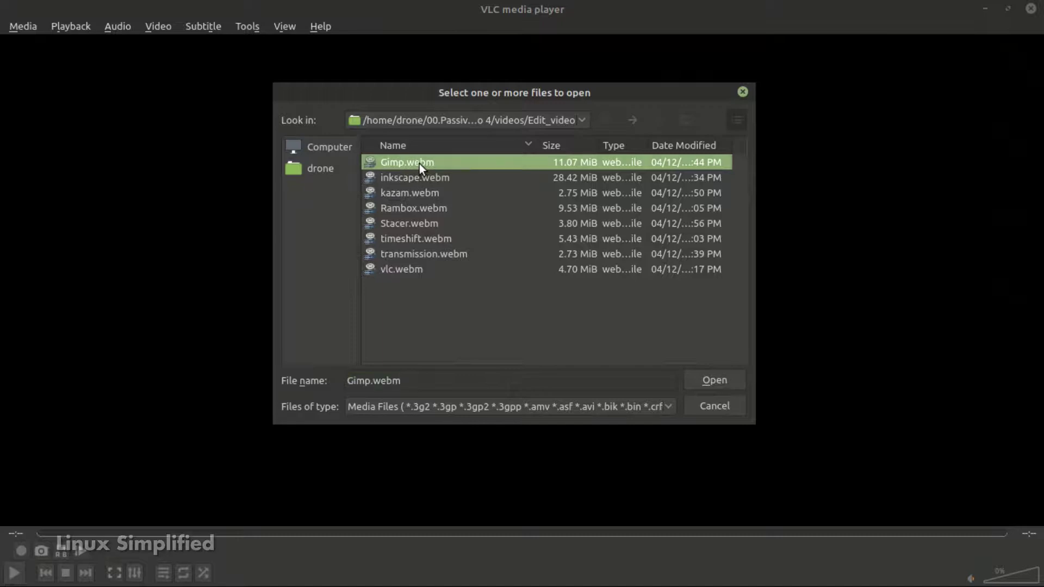
double_click(416, 164)
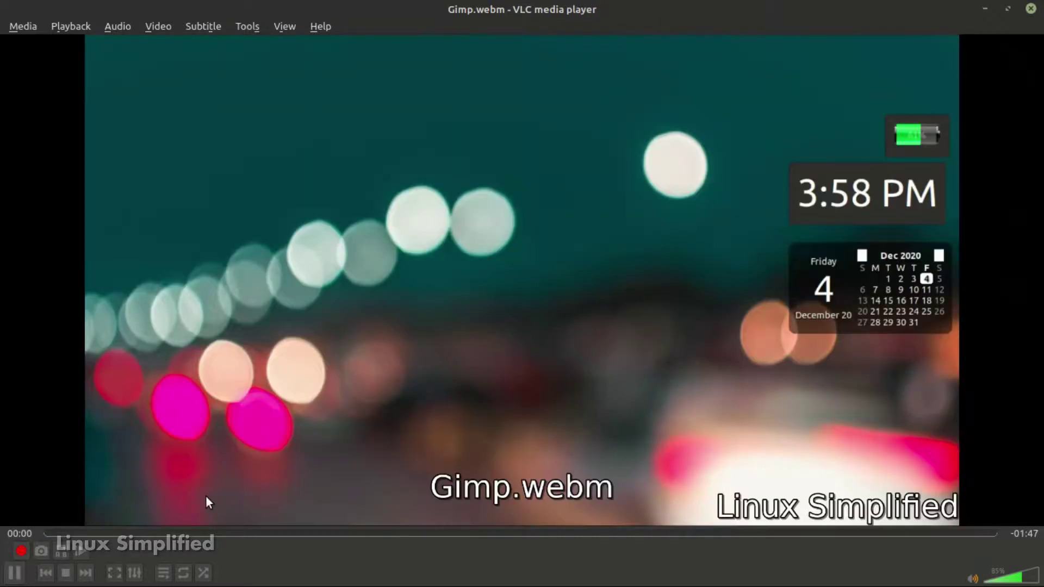
- Skip Gimp.webm forward to about 00:11 and pause the playback
click(140, 533)
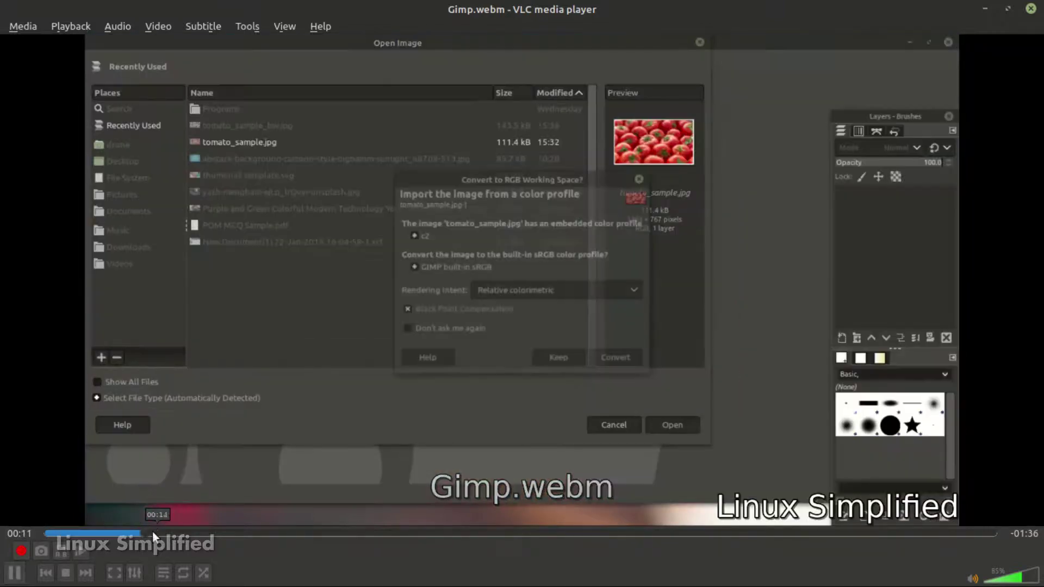
click(16, 574)
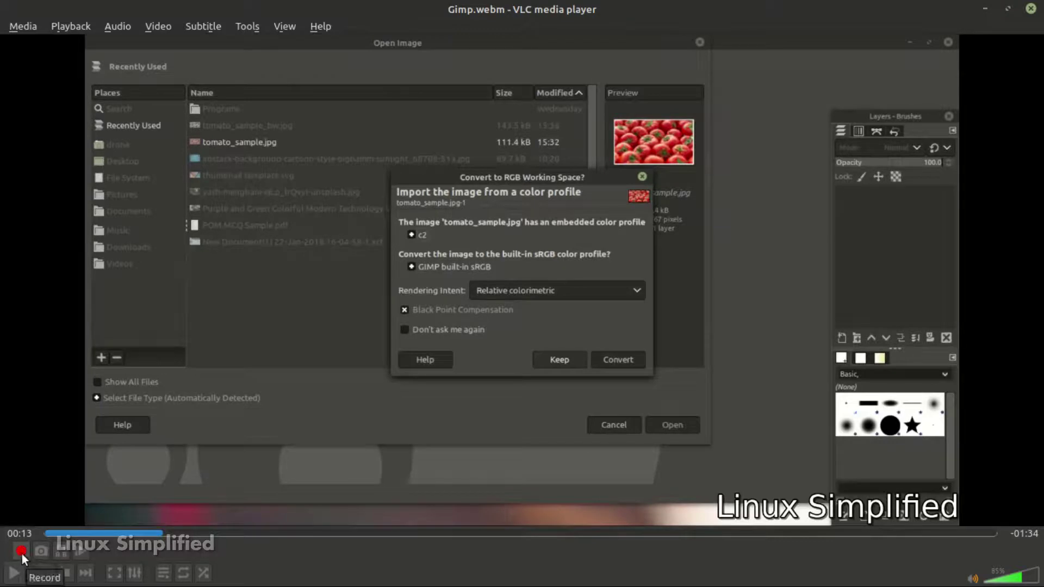
- Hide the Advanced Controls of the player and show them again
click(252, 27)
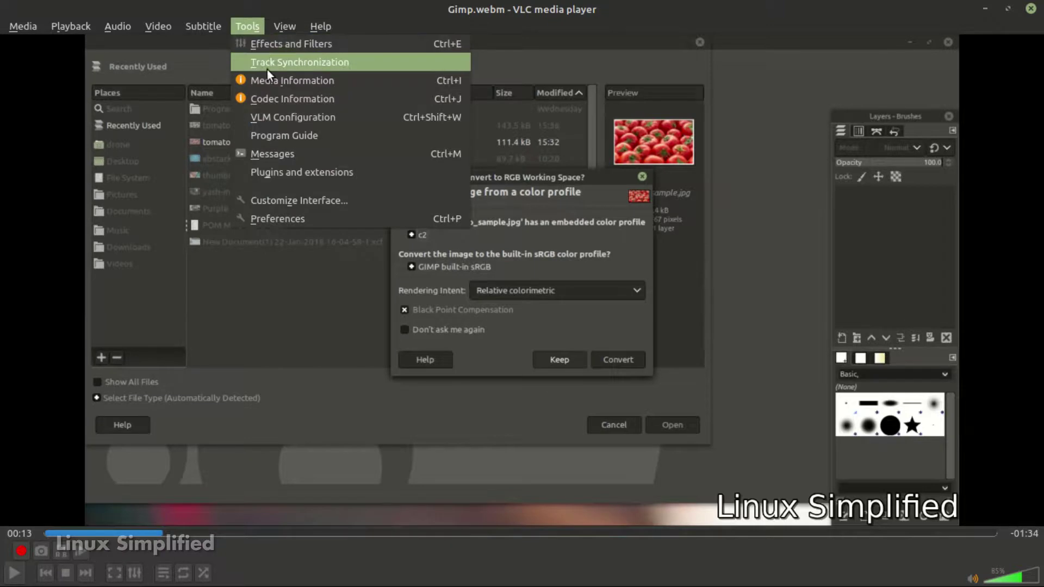
mouse_move(284, 22)
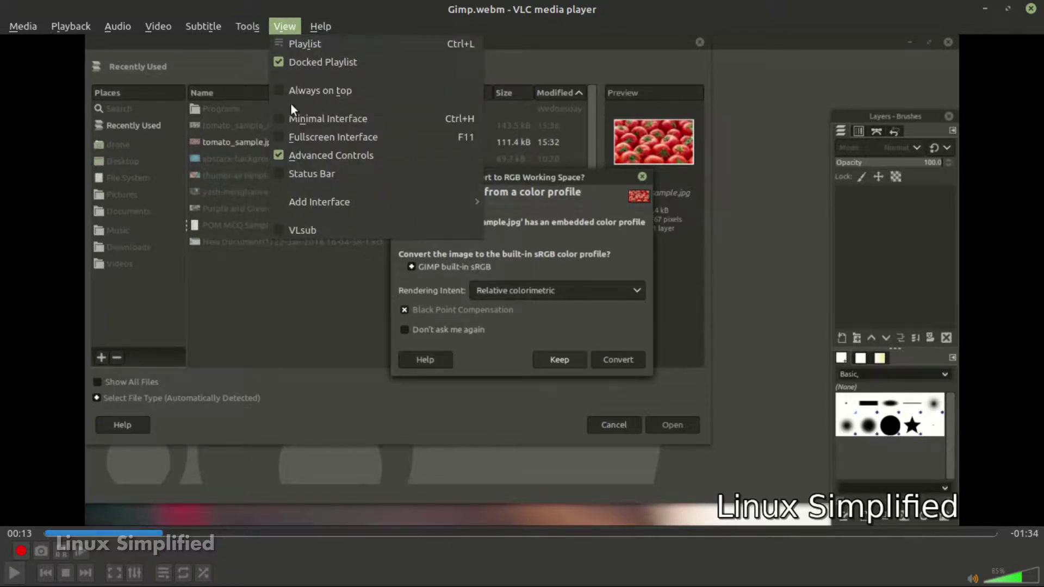
click(278, 158)
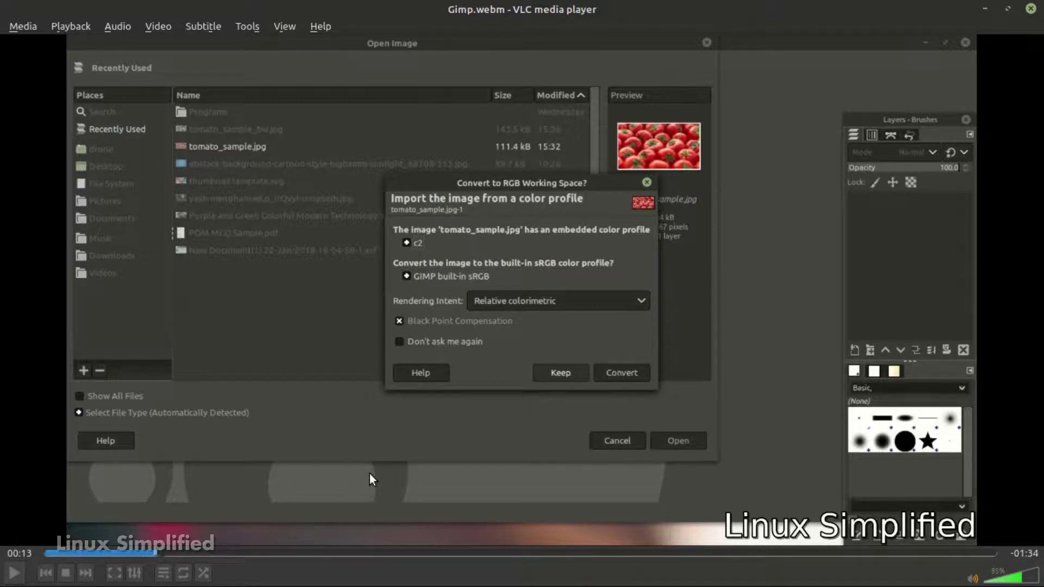
click(288, 28)
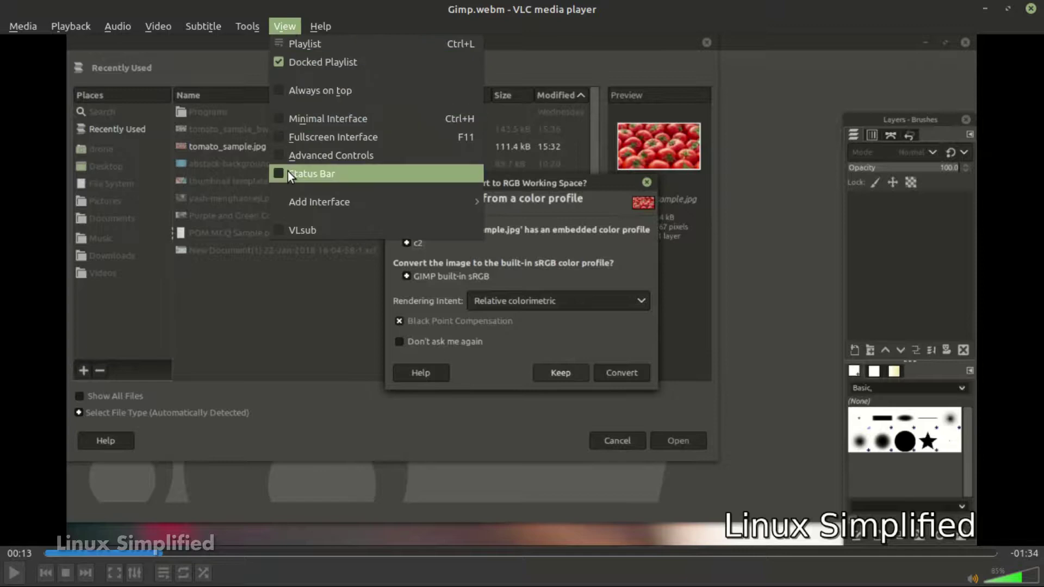
click(282, 158)
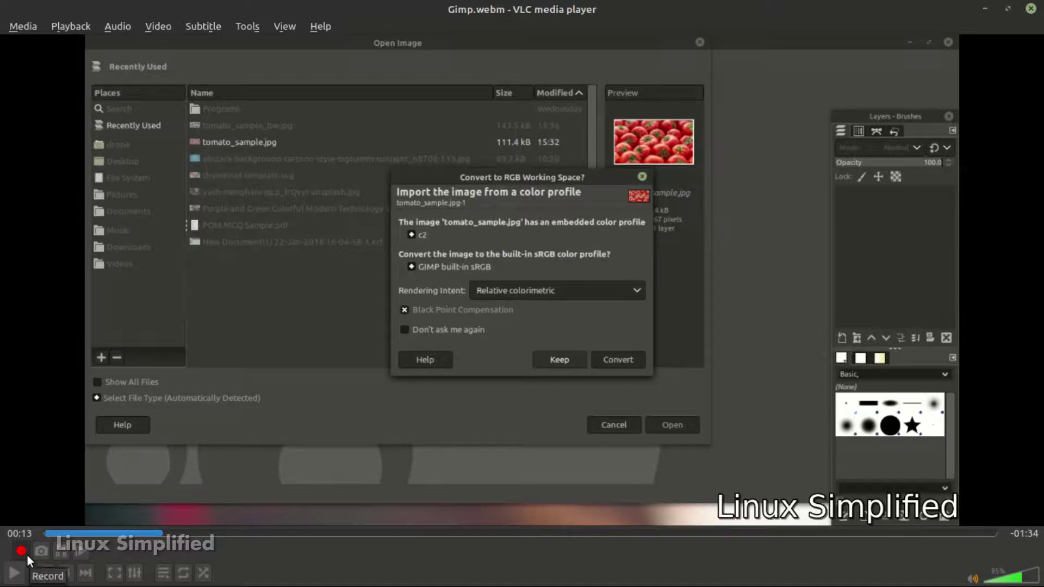
- Record a short section of Gimp.webm from 00:13 to about 00:23, pause it, and minimize the player
click(14, 573)
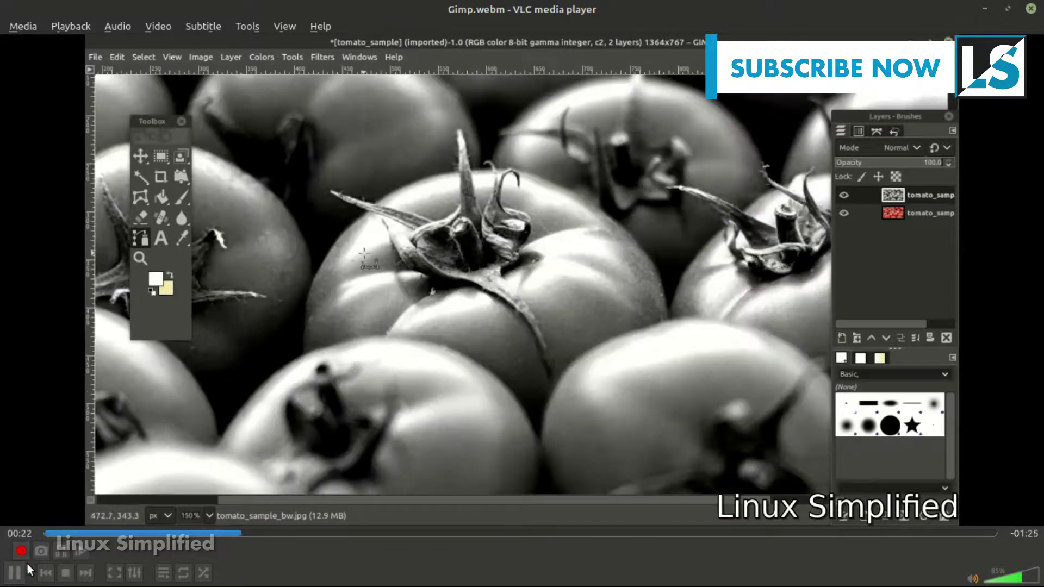
click(14, 573)
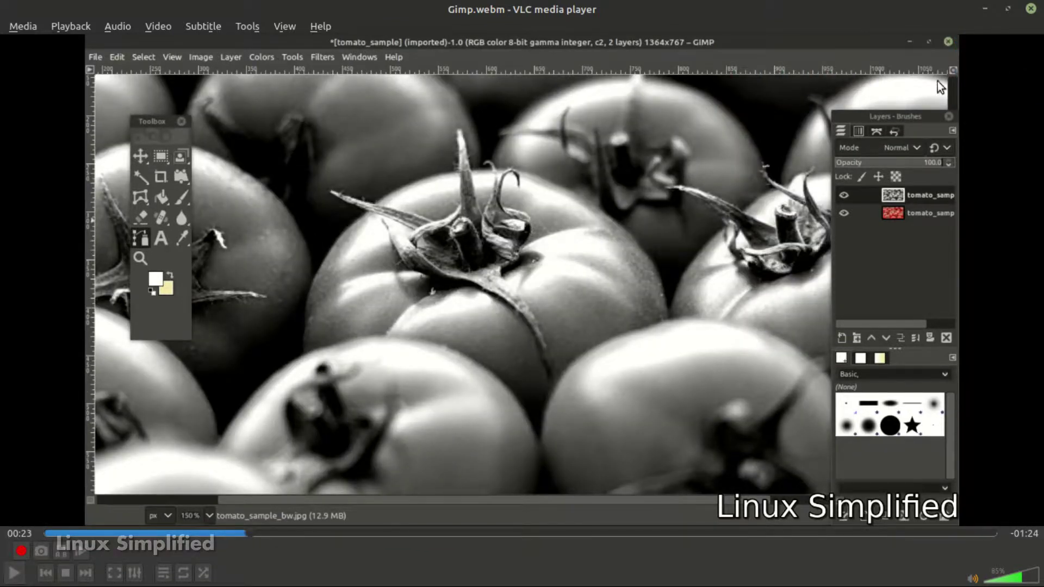
click(984, 8)
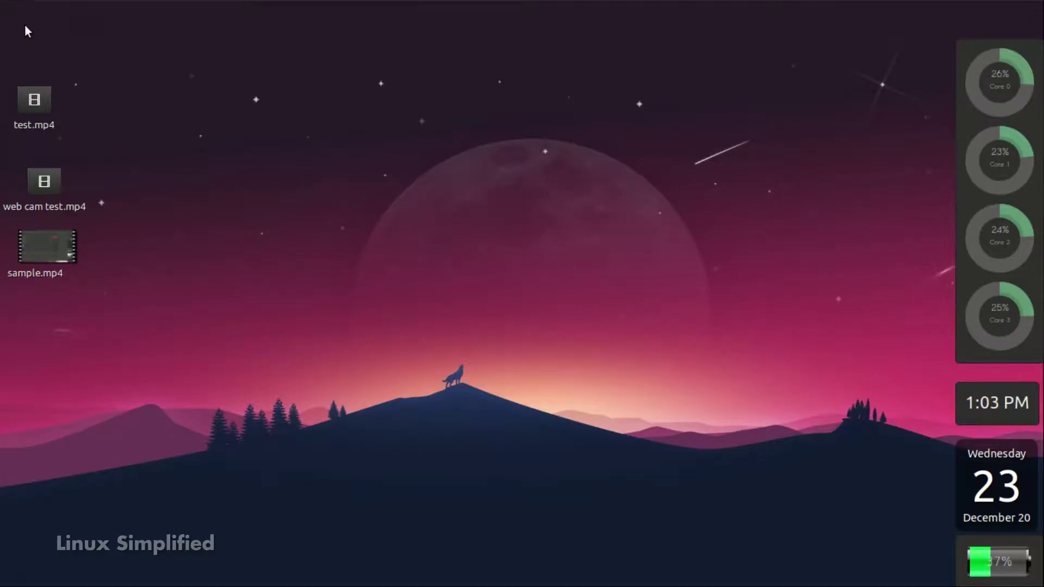
mouse_move(73, 5)
click(249, 15)
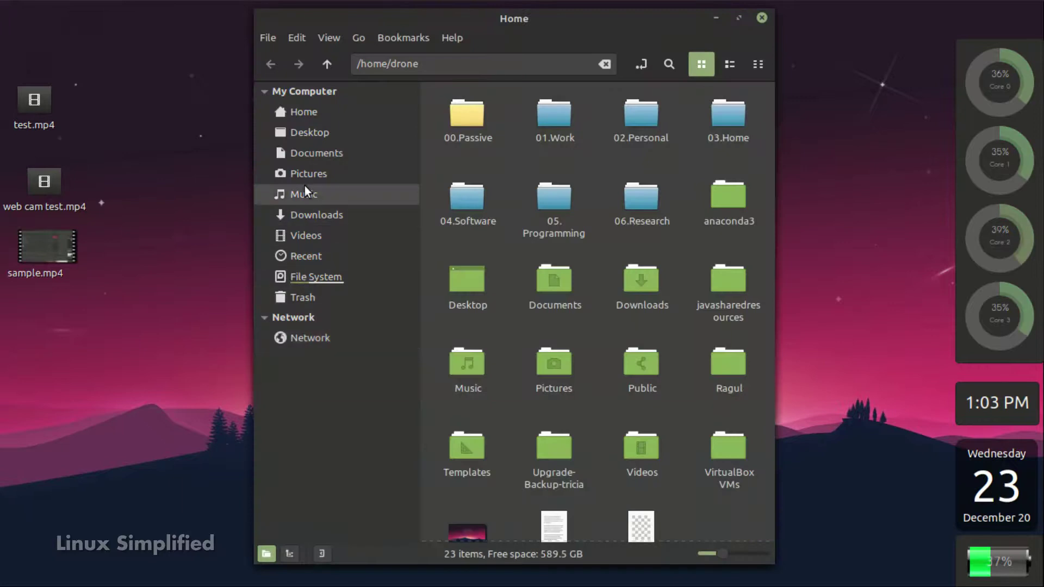
click(305, 235)
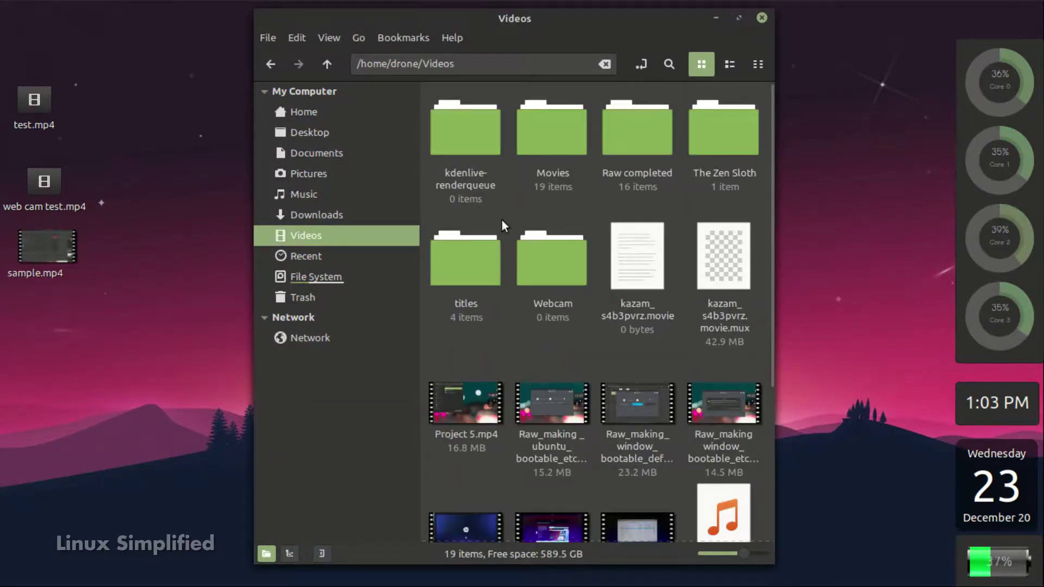
scroll(501, 220, down, 5)
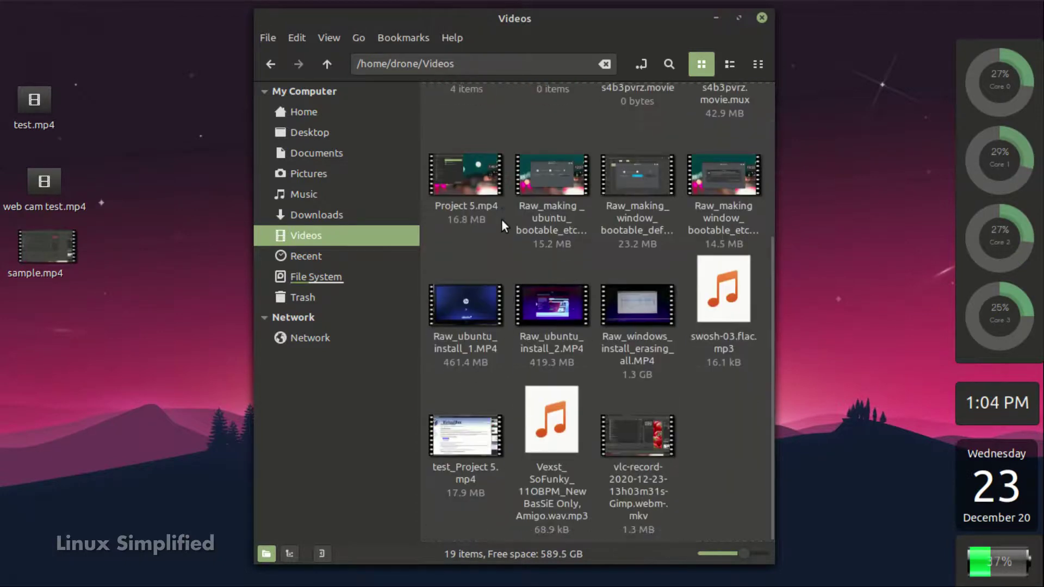
double_click(641, 443)
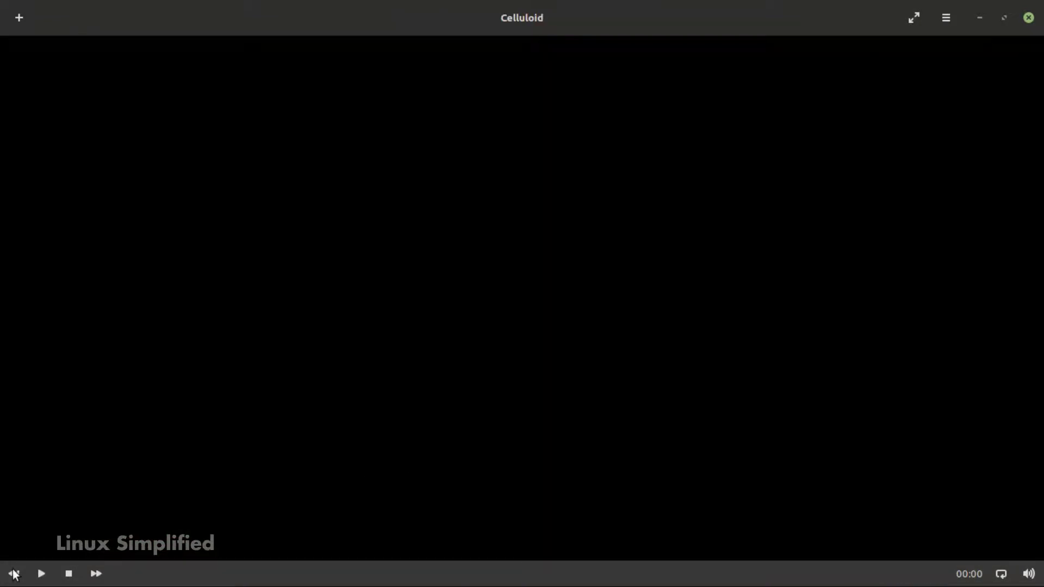
click(41, 574)
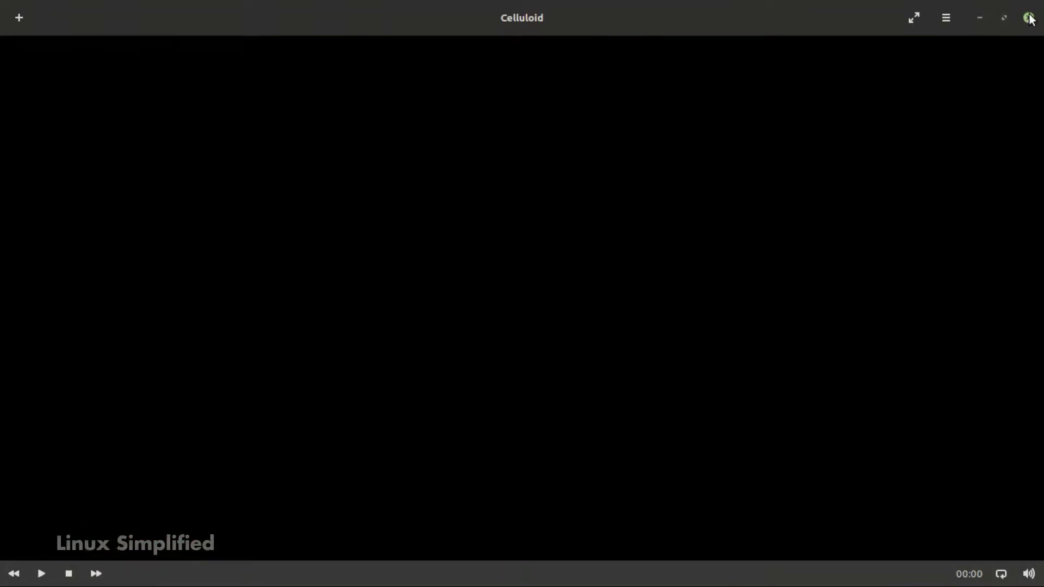
click(1030, 18)
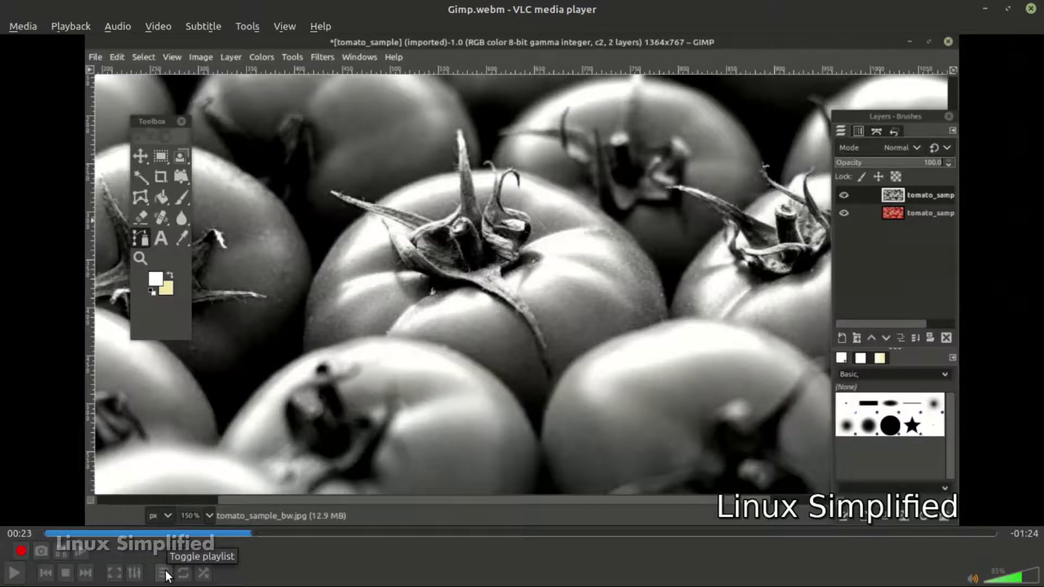
- Open VLC's Adjustments and Effects, enable the audio equalizer, and view its list of presets
click(135, 573)
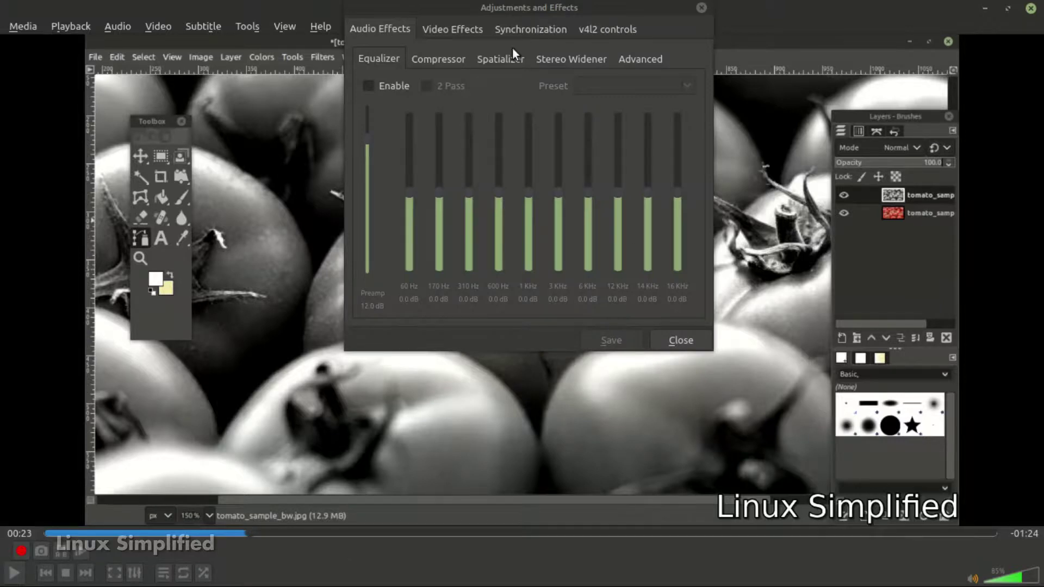
click(545, 26)
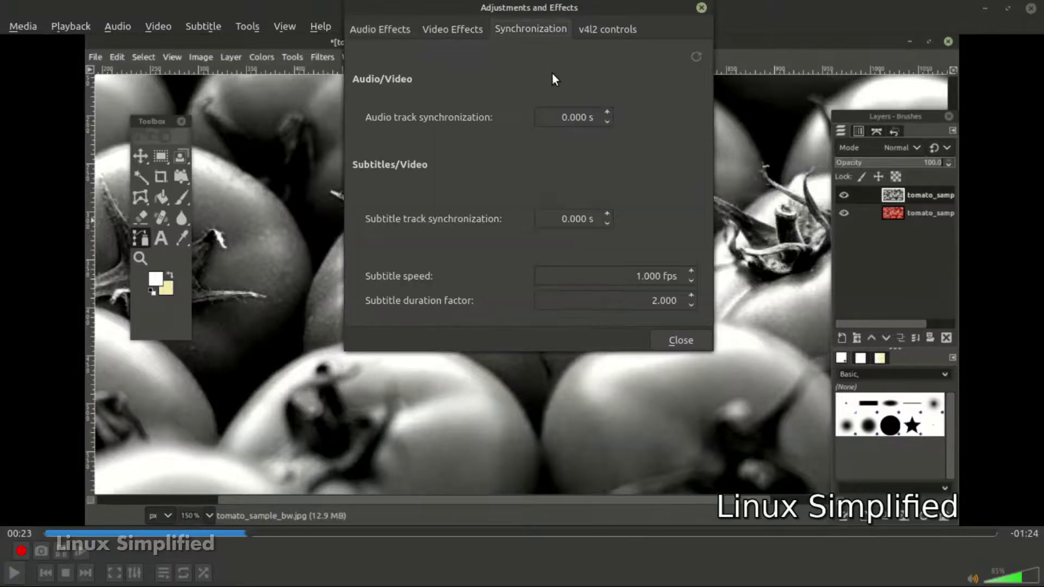
click(380, 27)
drag(665, 10, 672, 150)
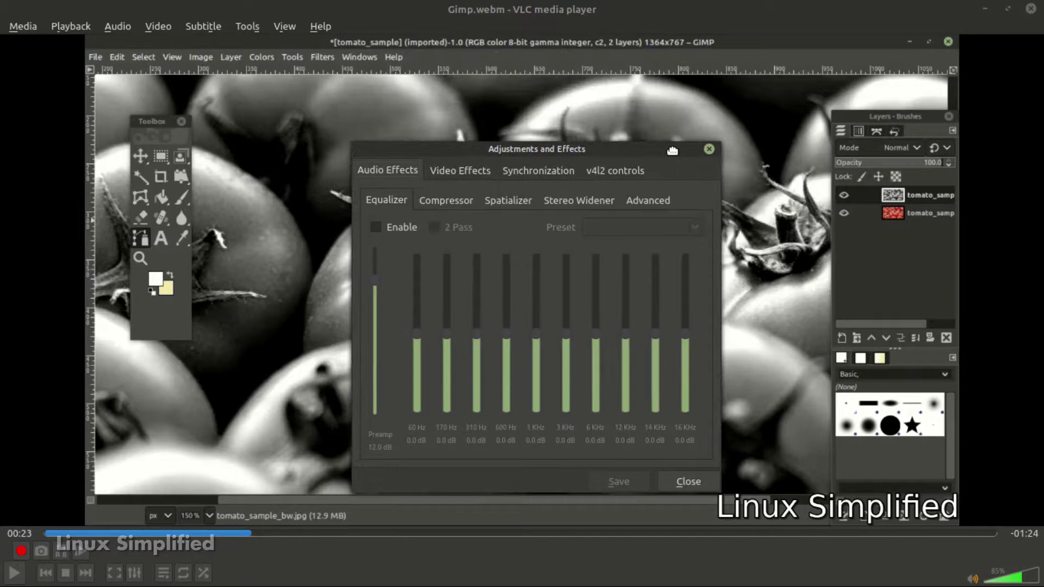
click(376, 227)
click(677, 228)
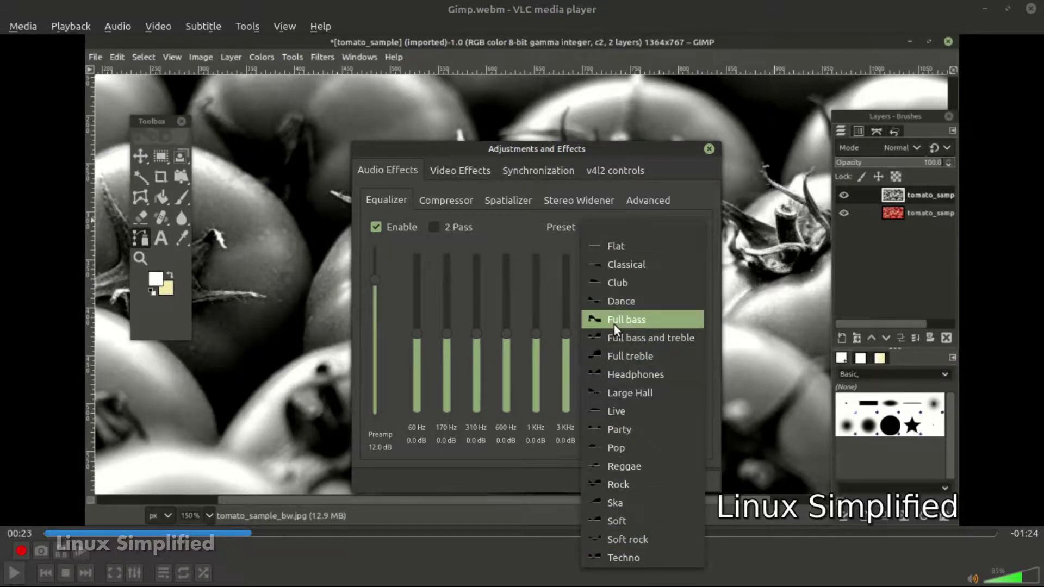
- Review the Compressor, Spatializer, Stereo Widener and Advanced audio effects, return to the Equalizer, and close the effects dialog
click(461, 204)
click(498, 200)
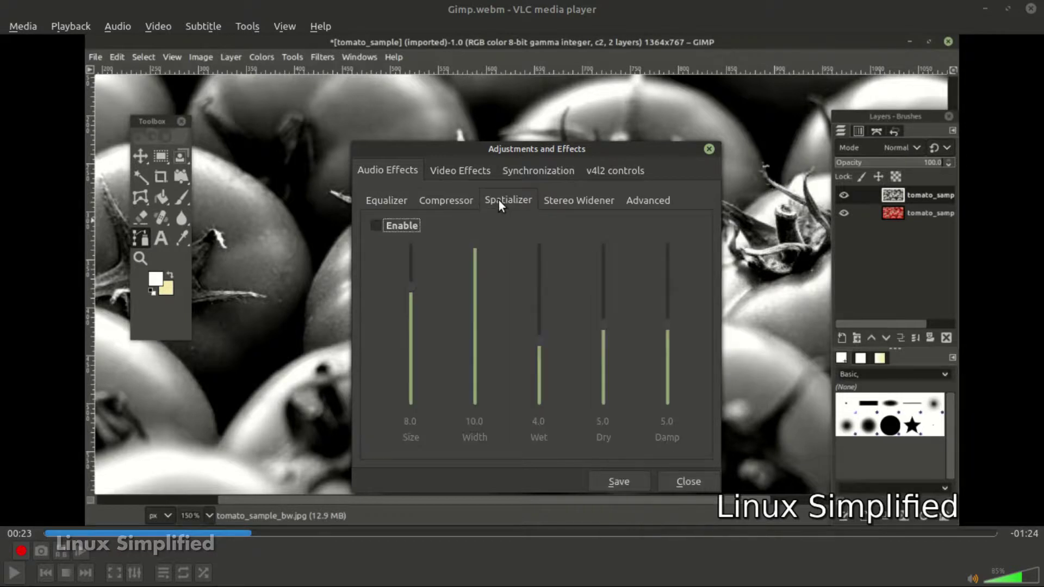
click(455, 199)
click(512, 199)
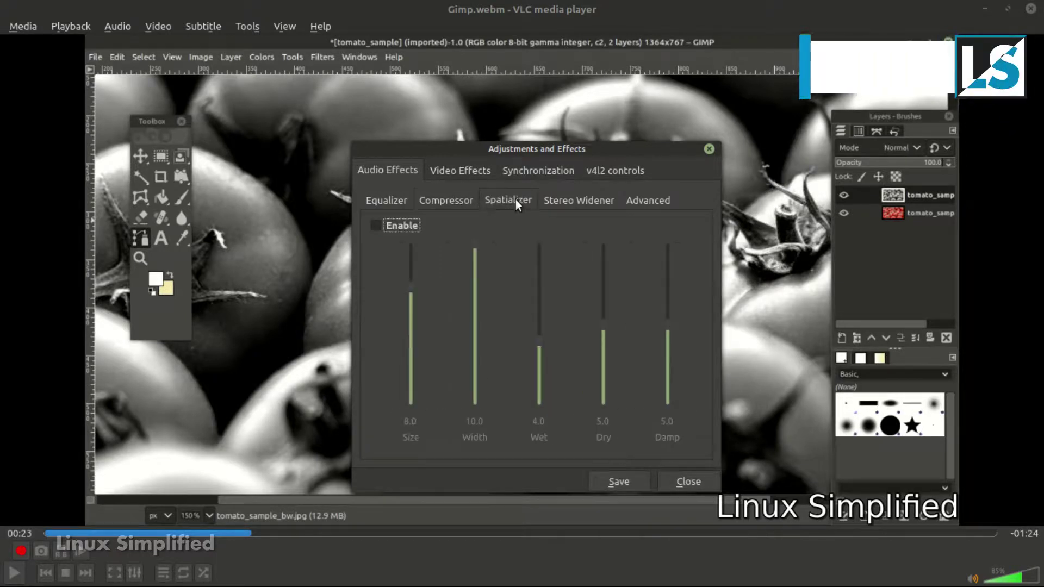
click(576, 206)
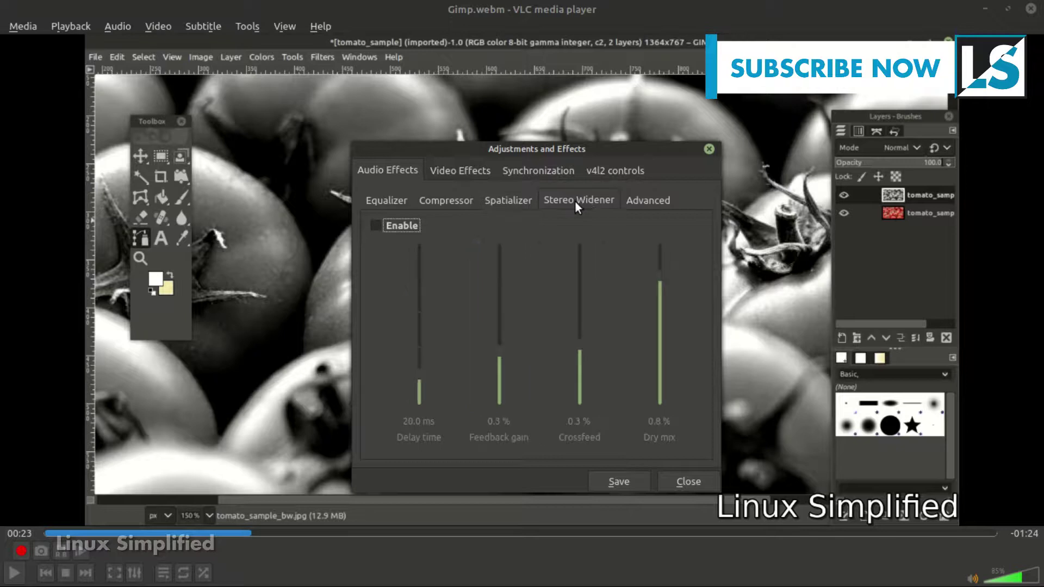
click(644, 199)
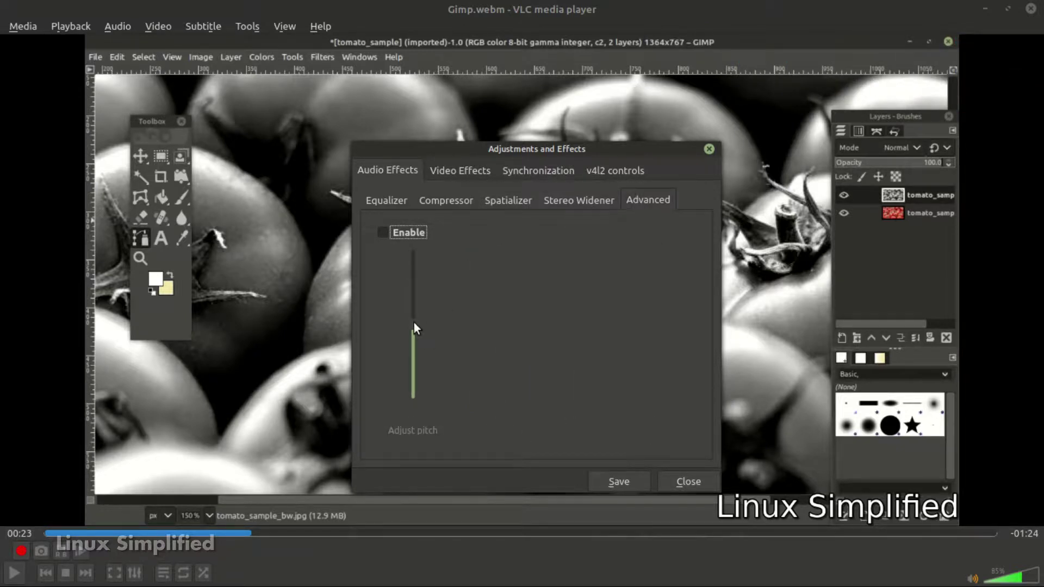
click(393, 199)
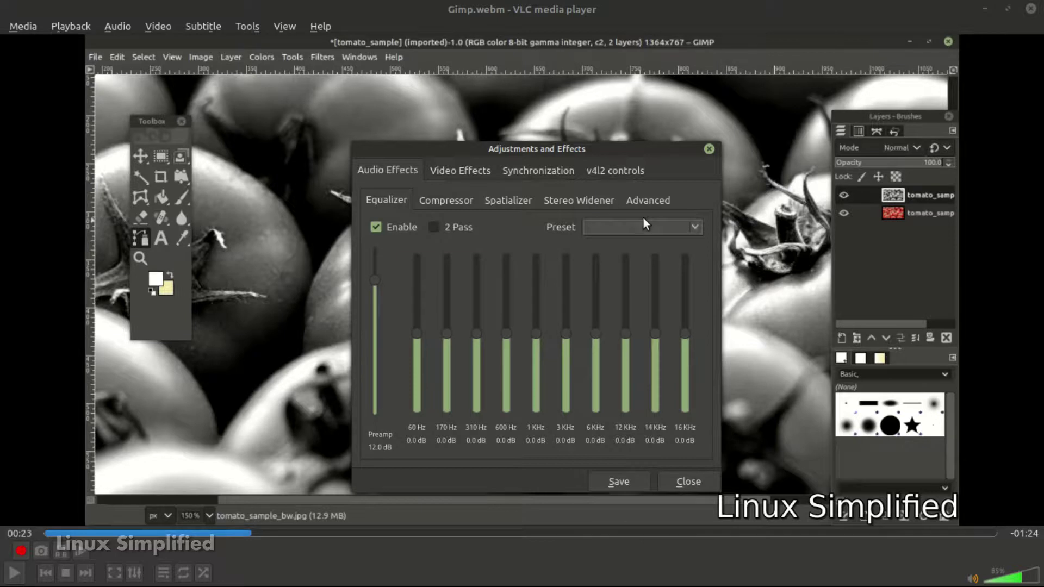
click(709, 149)
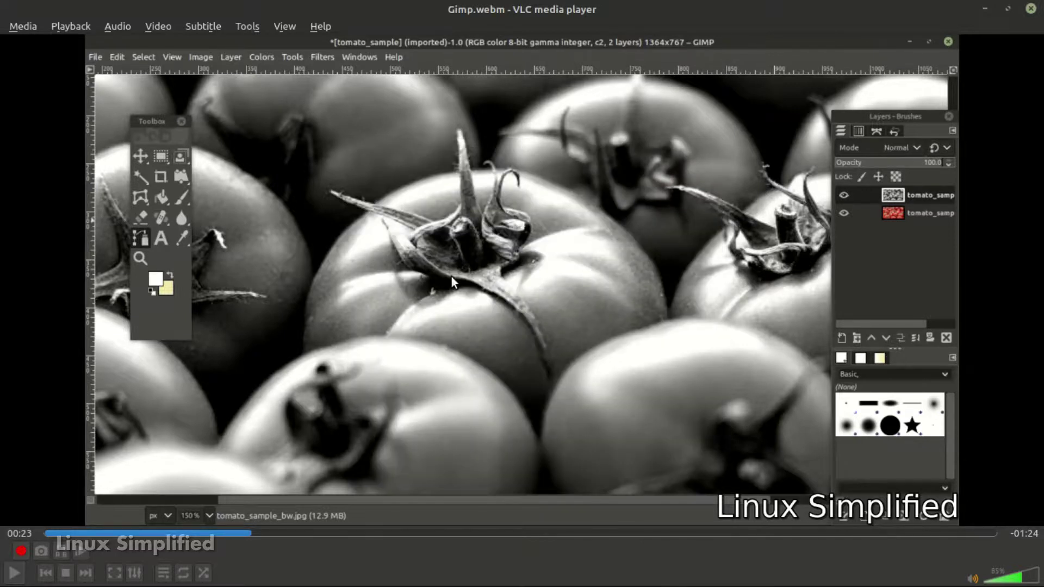
- Reopen the effects settings, enable Color threshold among the video color effects, and raise its saturation
click(248, 26)
click(294, 42)
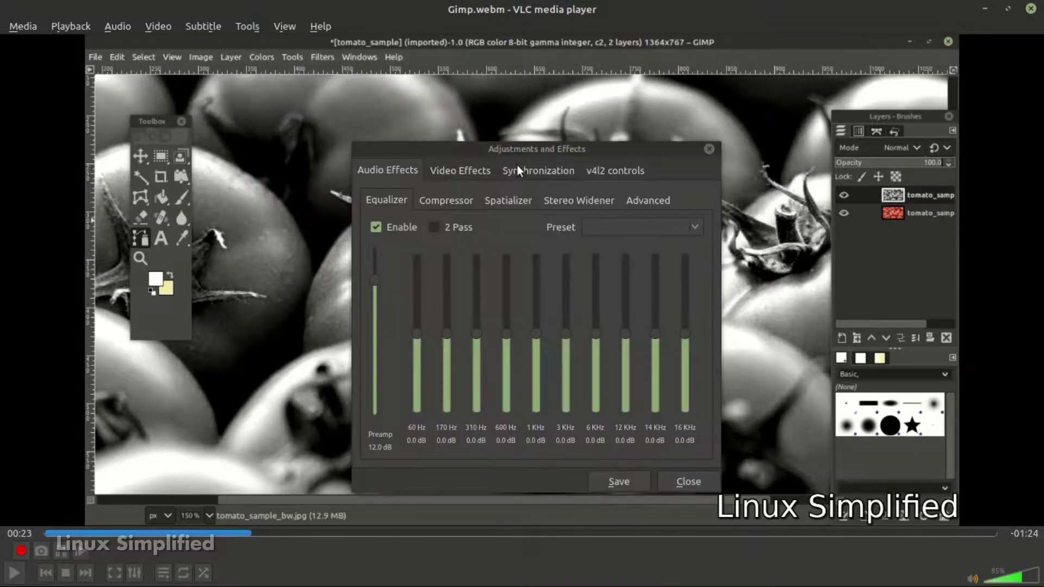
click(477, 173)
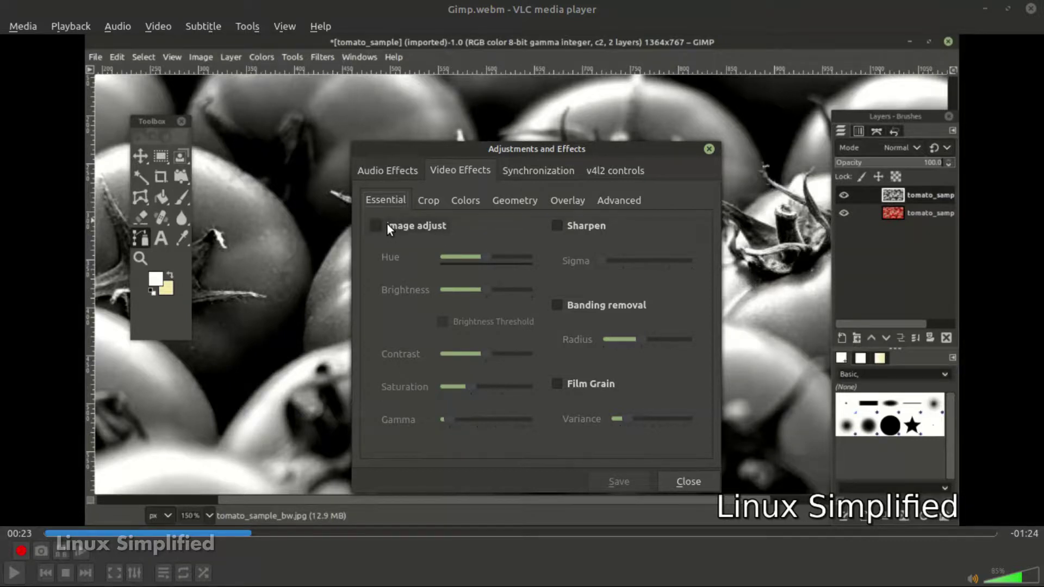
click(428, 201)
click(474, 203)
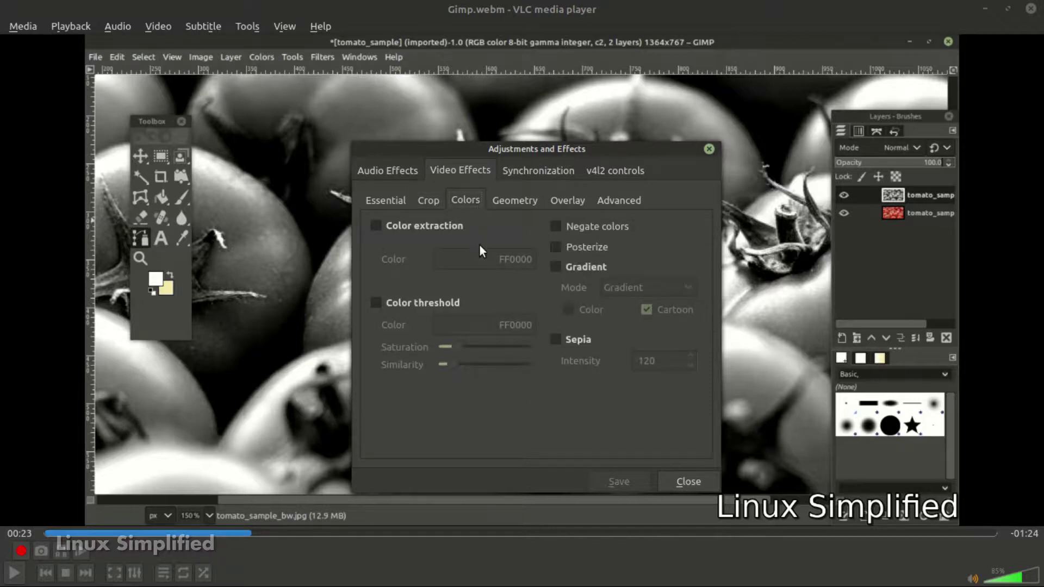
click(458, 346)
click(375, 302)
drag(452, 347, 501, 347)
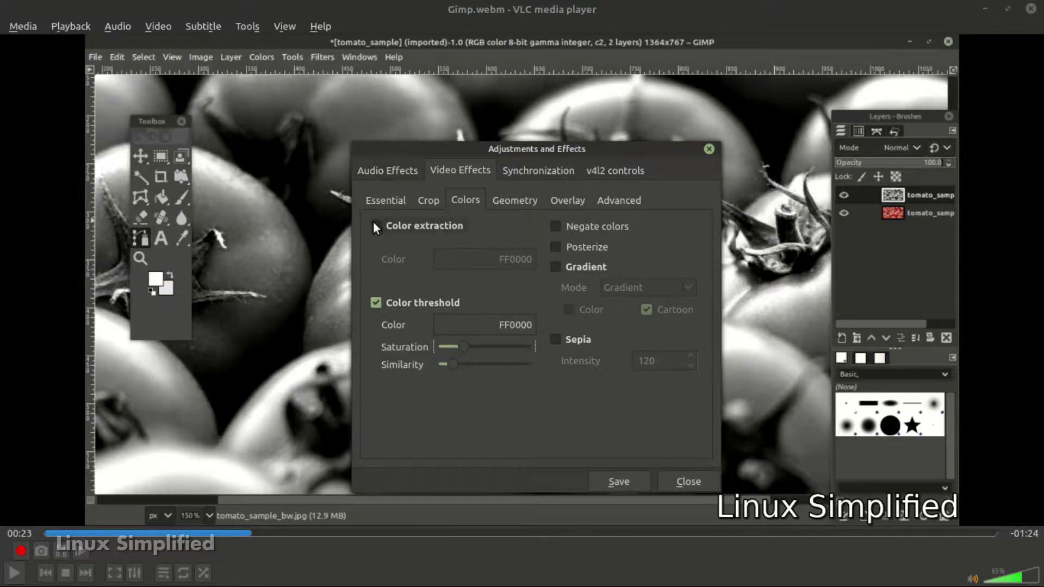
- Try rotating the video to an angle of 327 and turn the rotation off again
click(518, 198)
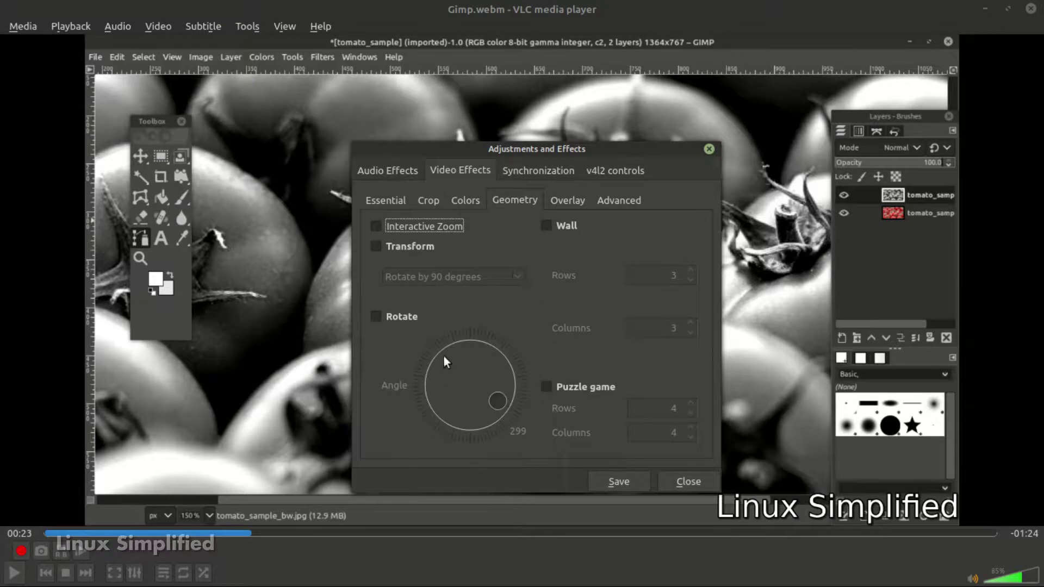
click(383, 316)
mouse_move(498, 407)
mouse_down()
mouse_move(507, 386)
mouse_move(477, 361)
mouse_move(465, 399)
mouse_move(490, 417)
mouse_up()
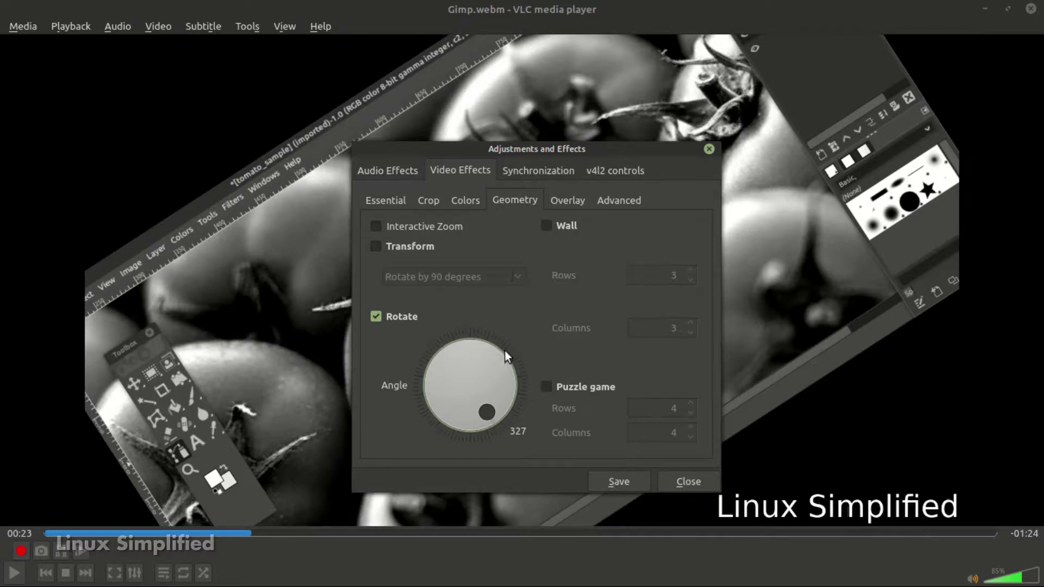
click(375, 316)
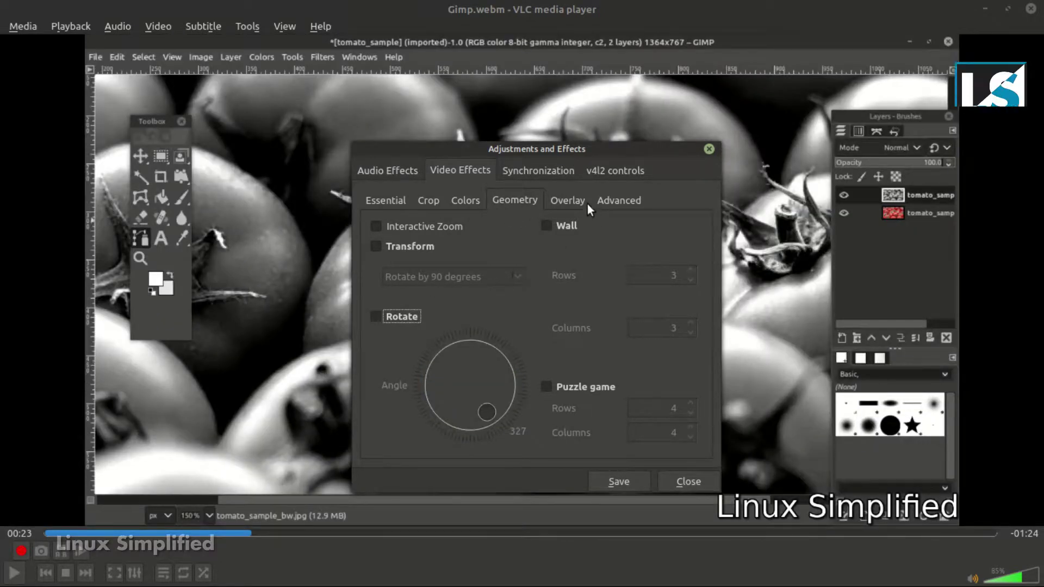
- Turn off the "Linux Simplified" text overlay on the video
click(577, 207)
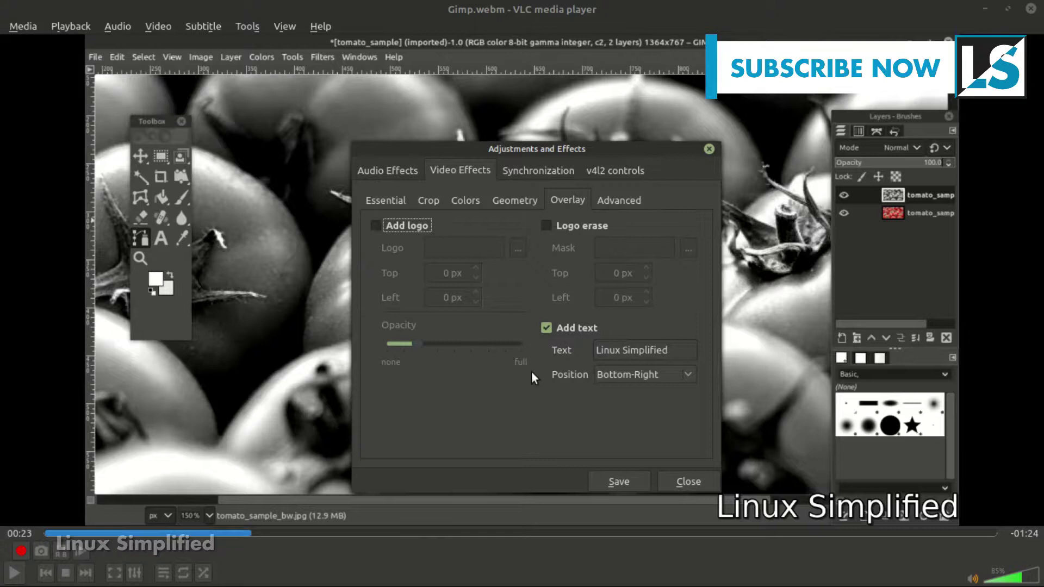
click(546, 328)
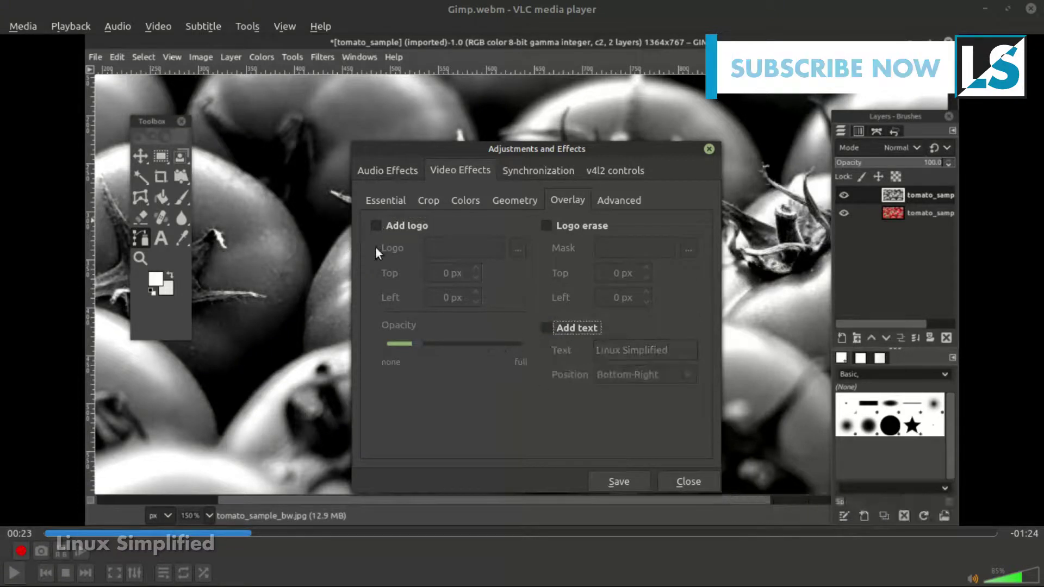
- Turn the "Linux Simplified" text overlay on and off again
click(546, 326)
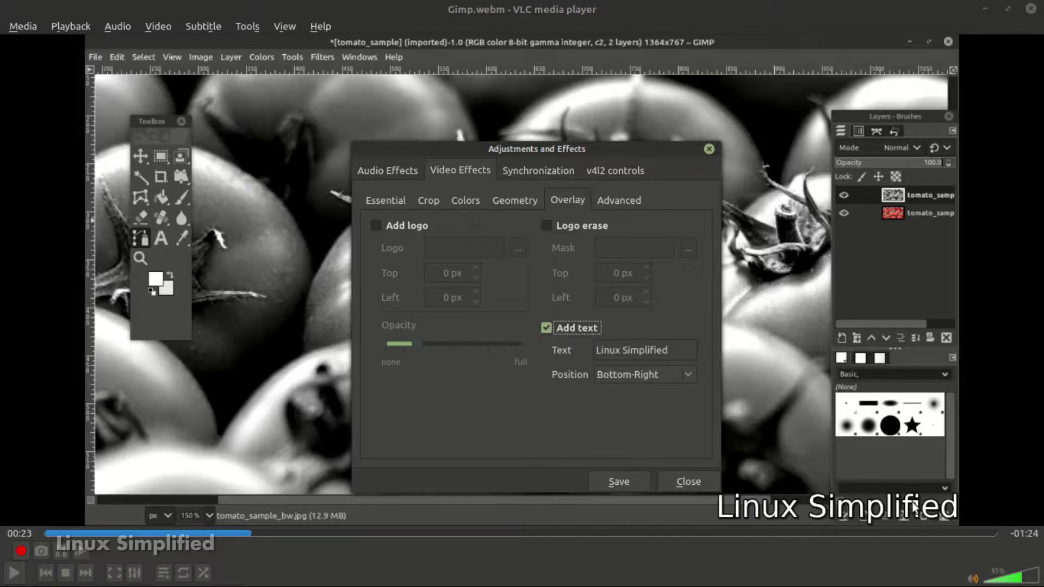
click(547, 328)
- Enable the logo overlay and load Gimp.webm as its logo file
click(376, 226)
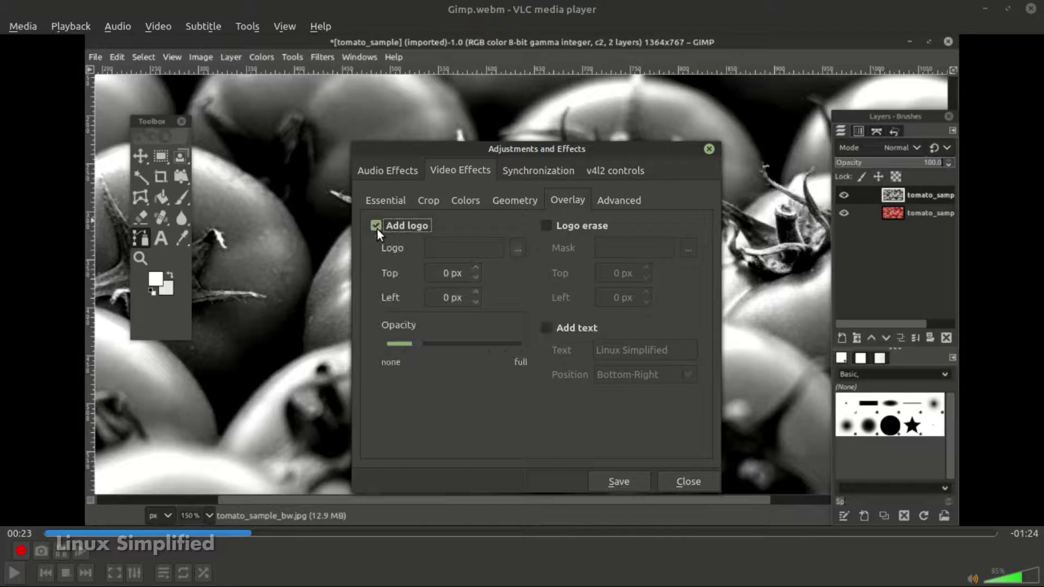
click(518, 249)
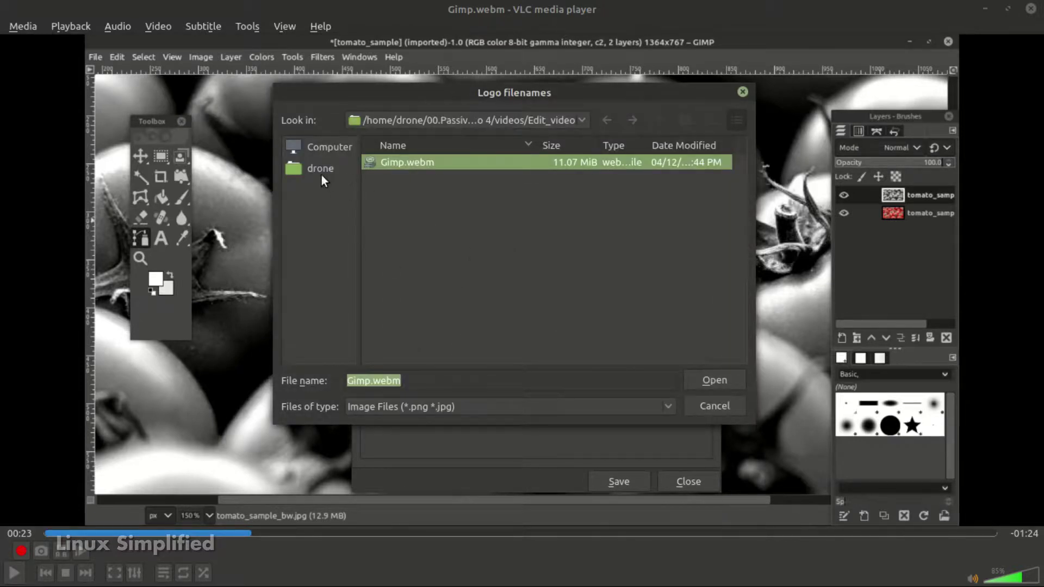
click(712, 380)
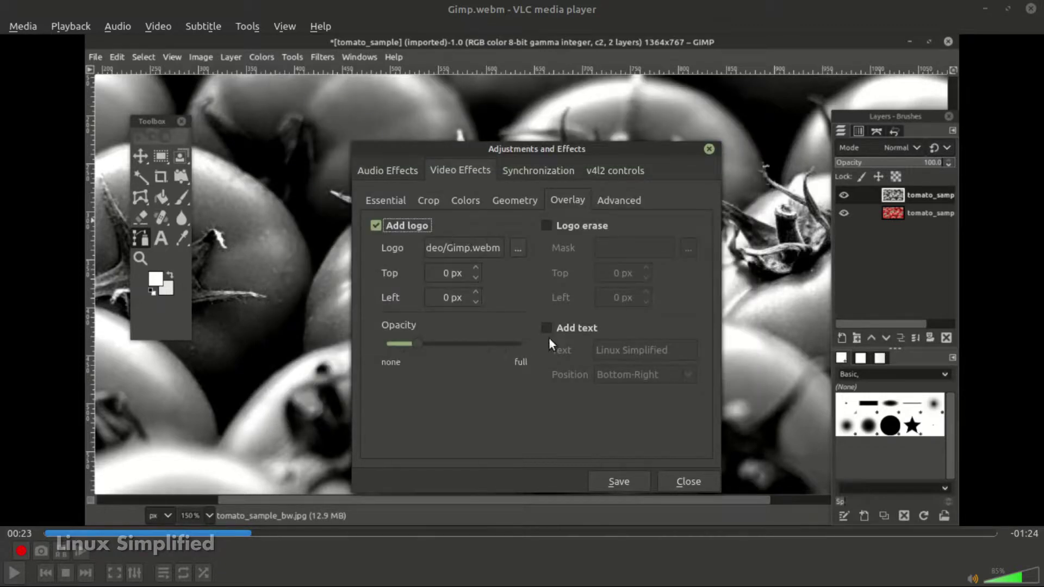
- Replace the logo file with linux_simplfied_small.png from the General/linux simplified logo folder
click(468, 276)
click(519, 248)
click(321, 170)
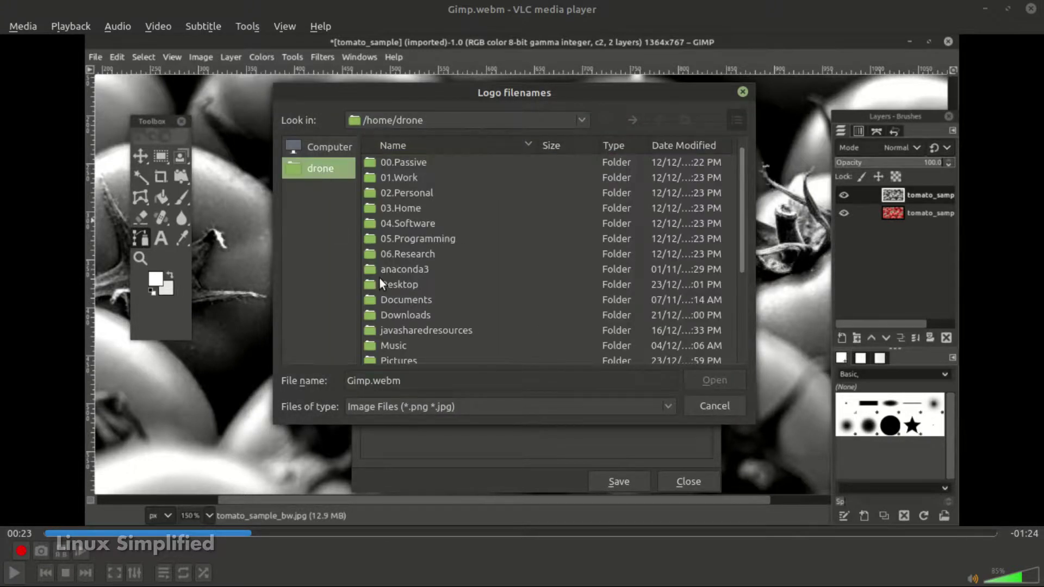
double_click(413, 163)
double_click(408, 179)
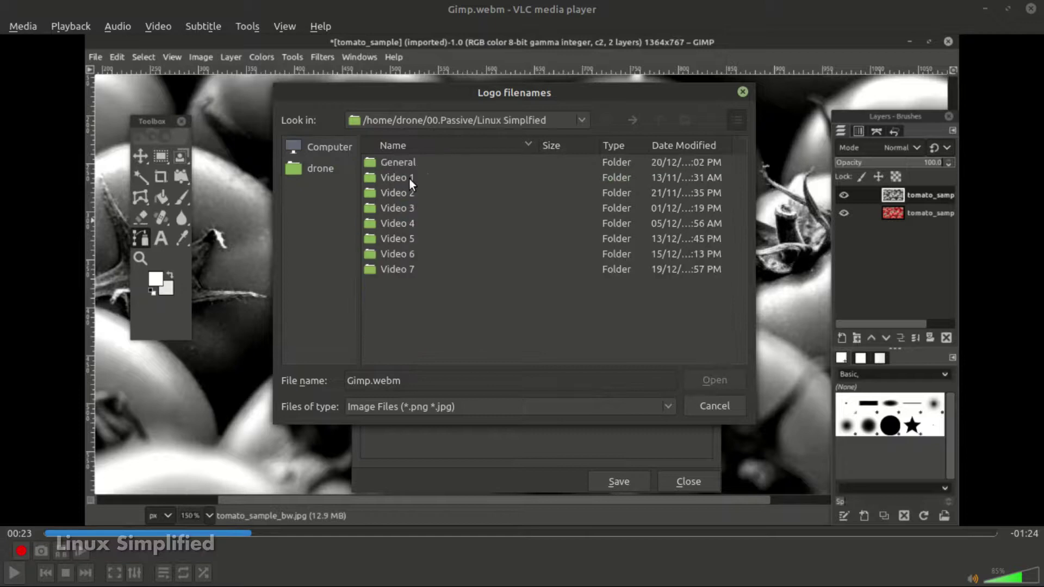
double_click(406, 166)
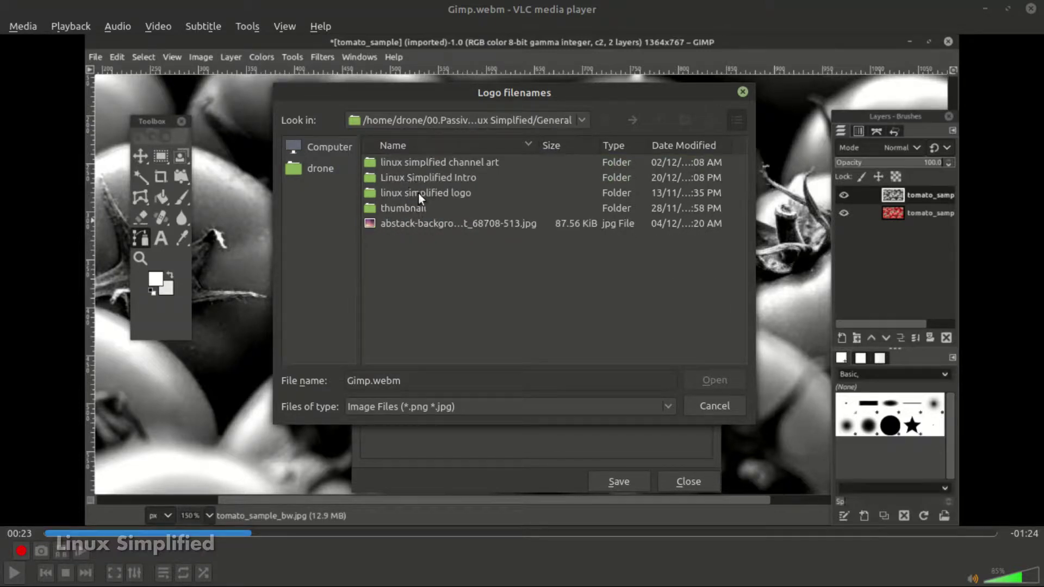
double_click(433, 193)
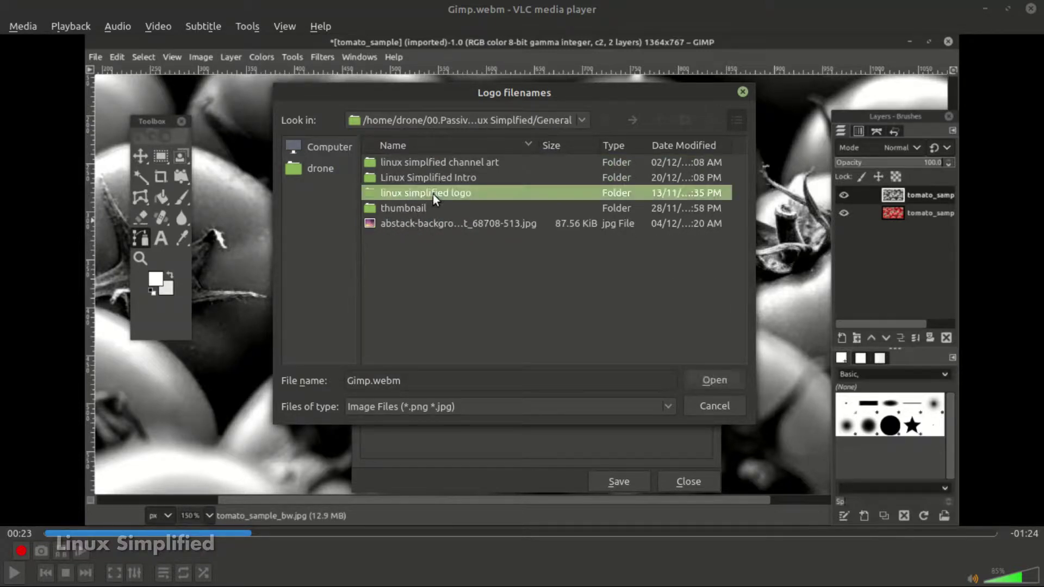
click(464, 179)
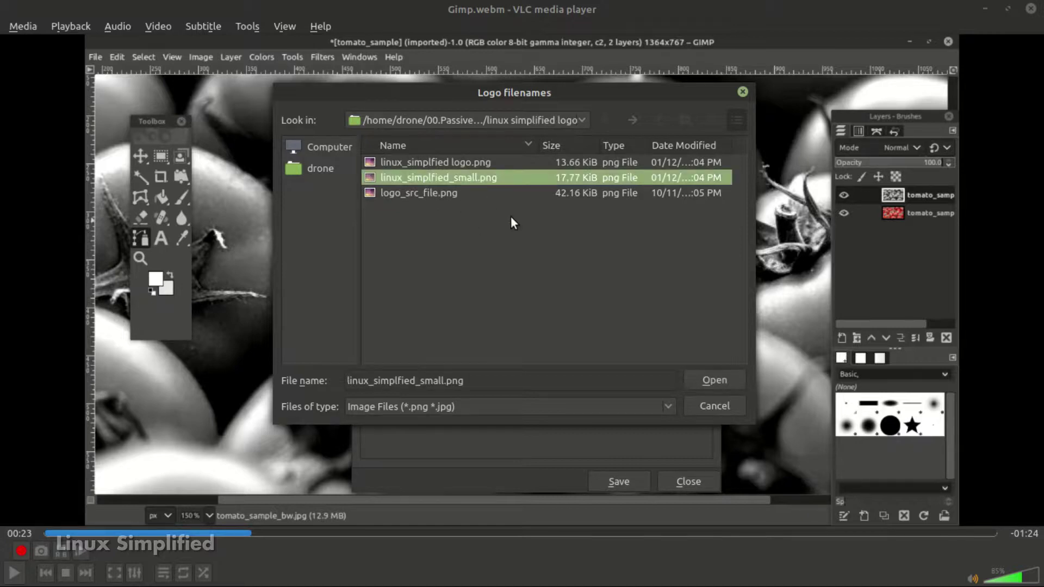
click(699, 380)
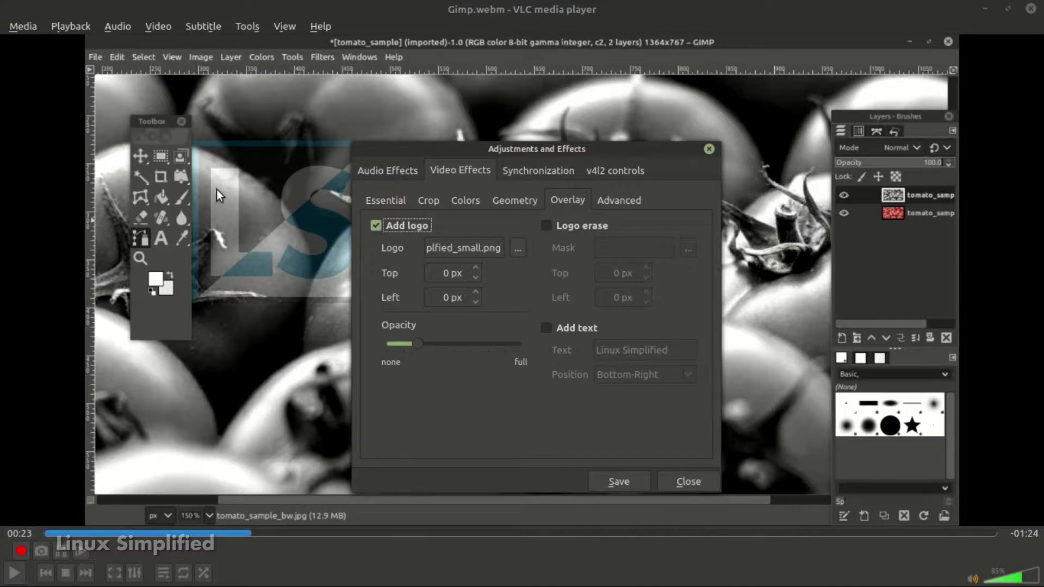
- Move the effects dialog clear of the logo and raise the logo's opacity to full
drag(516, 150, 611, 137)
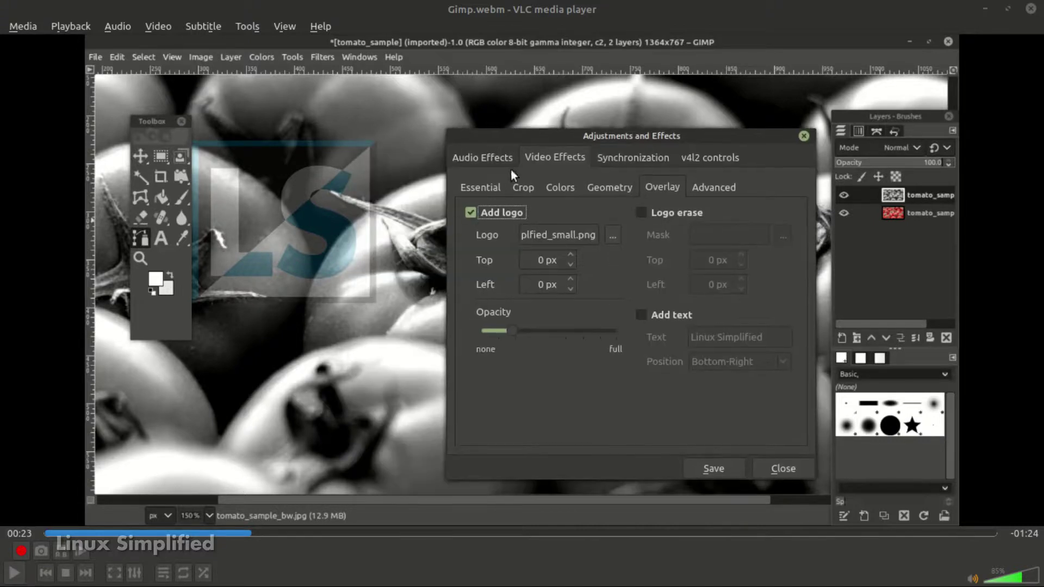
drag(522, 337, 690, 341)
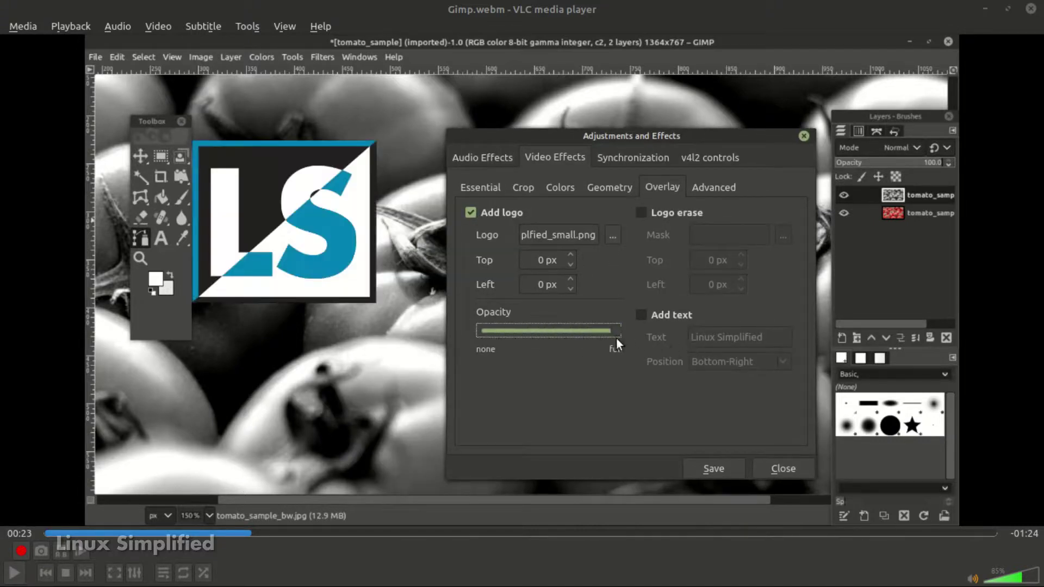
mouse_move(619, 331)
mouse_down()
mouse_move(584, 335)
mouse_move(631, 336)
mouse_up()
- Try a top offset of 100 px for the logo, reset it to 0 px, and set the left offset to 8 px
click(569, 256)
triple_click(559, 255)
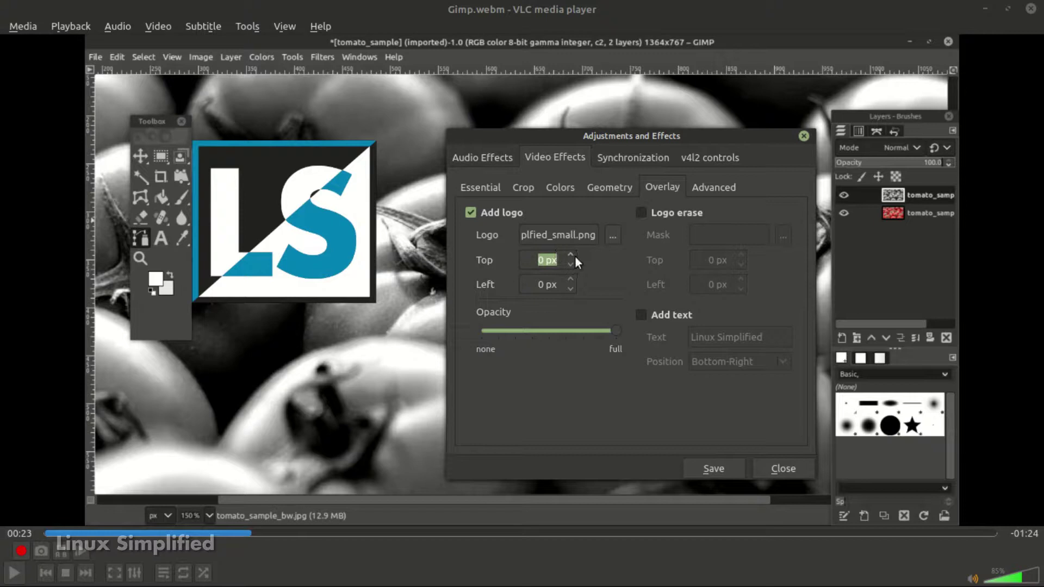
text(100)
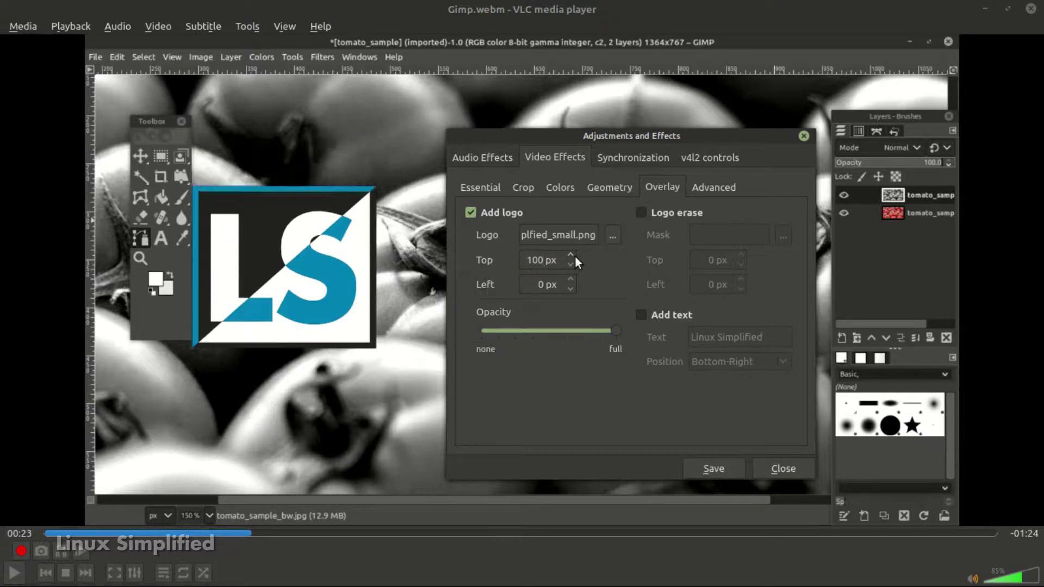
key(BackSpace)
key(BackSpace)
key(BackSpace)
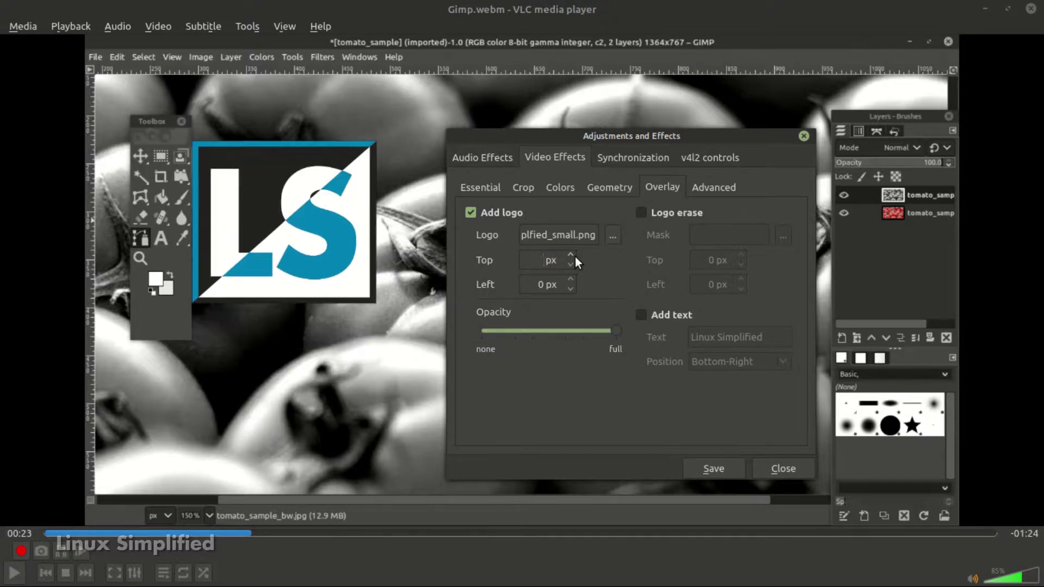
text(100)
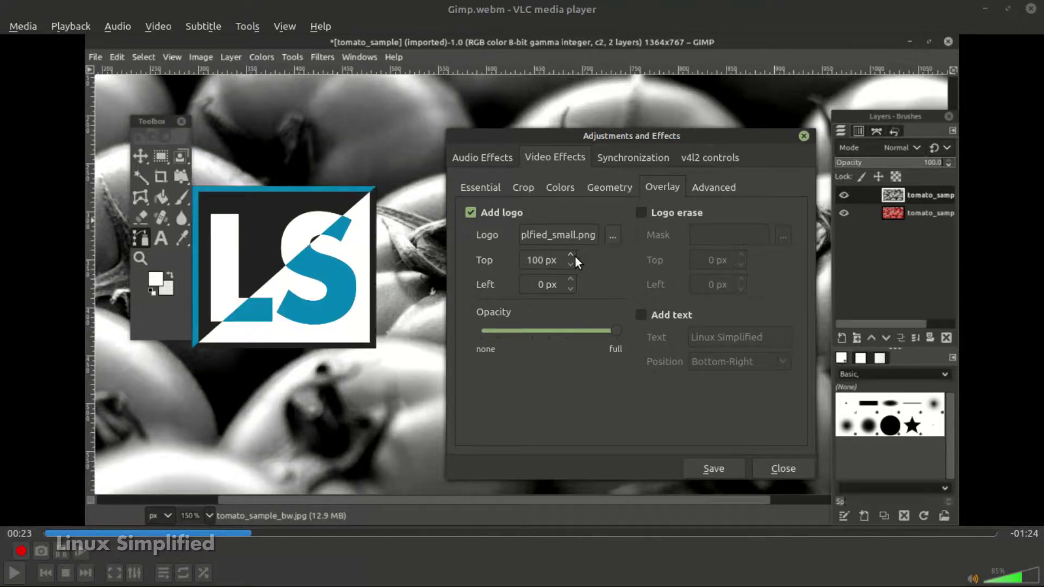
key(BackSpace)
key(BackSpace)
key(BackSpace)
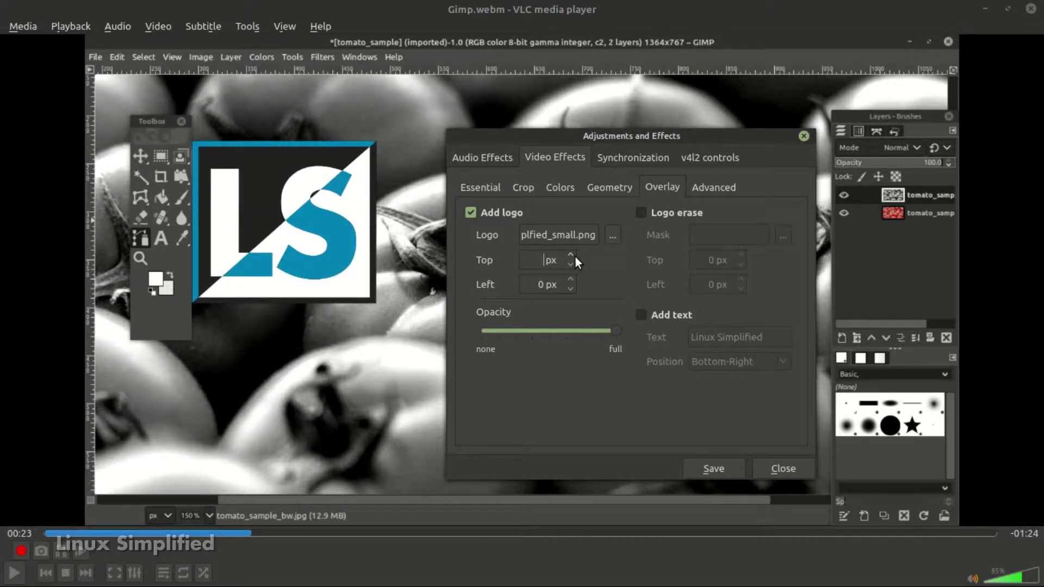
text(111)
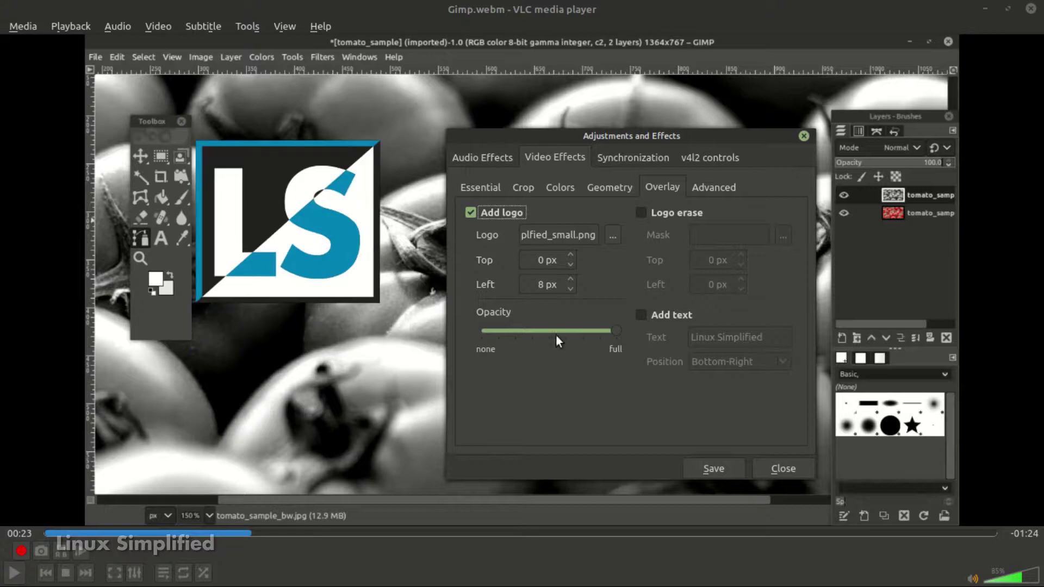
- Lower the logo's opacity to slightly under half, save the effects settings, and close the dialog
click(549, 333)
drag(609, 333, 532, 333)
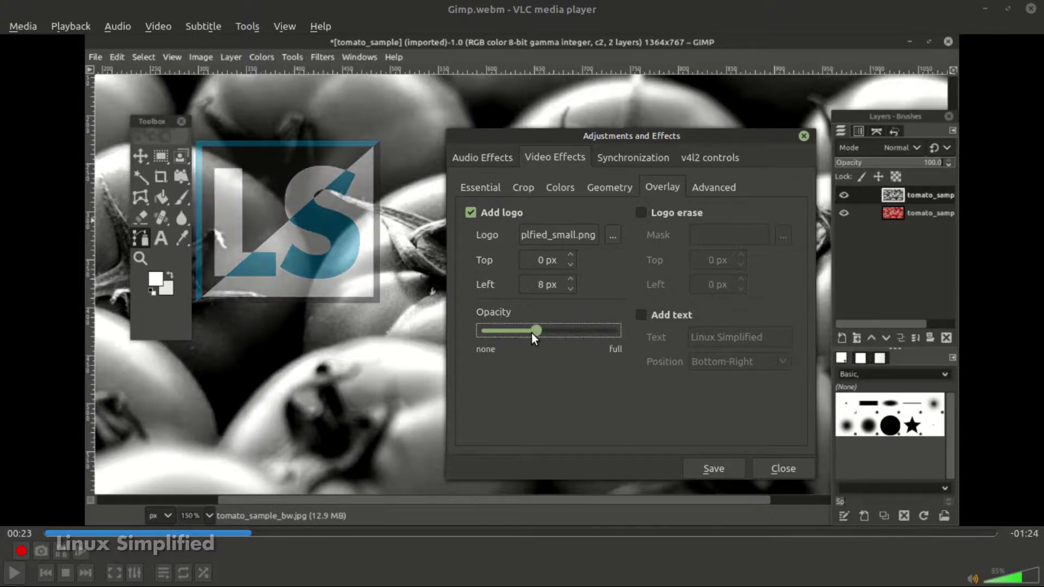
click(729, 471)
drag(788, 130, 787, 129)
click(803, 135)
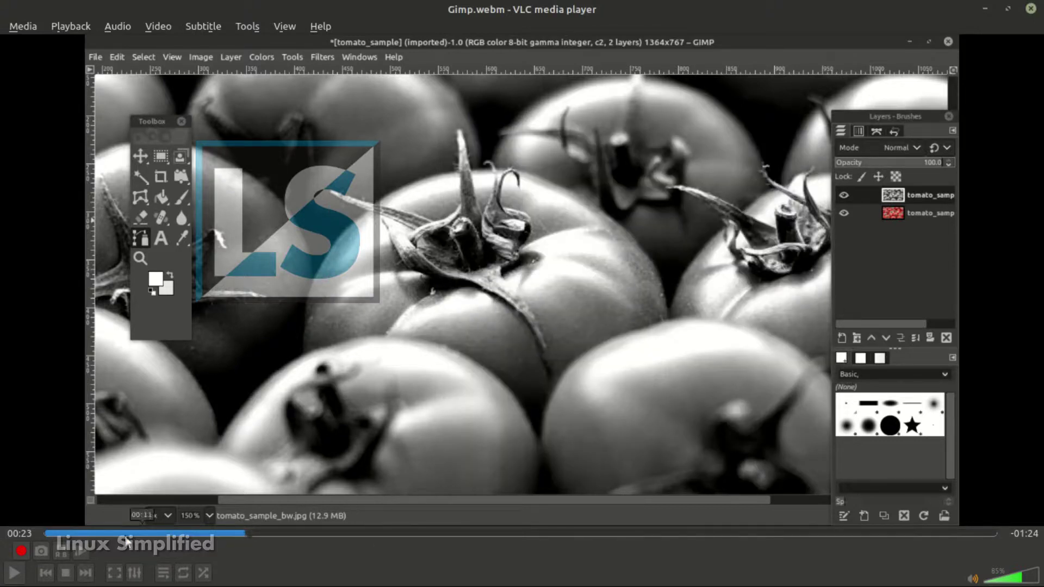
- Play the video, skipping ahead to 01:05 and about 01:29 to check the logo overlay, and close the player
click(14, 575)
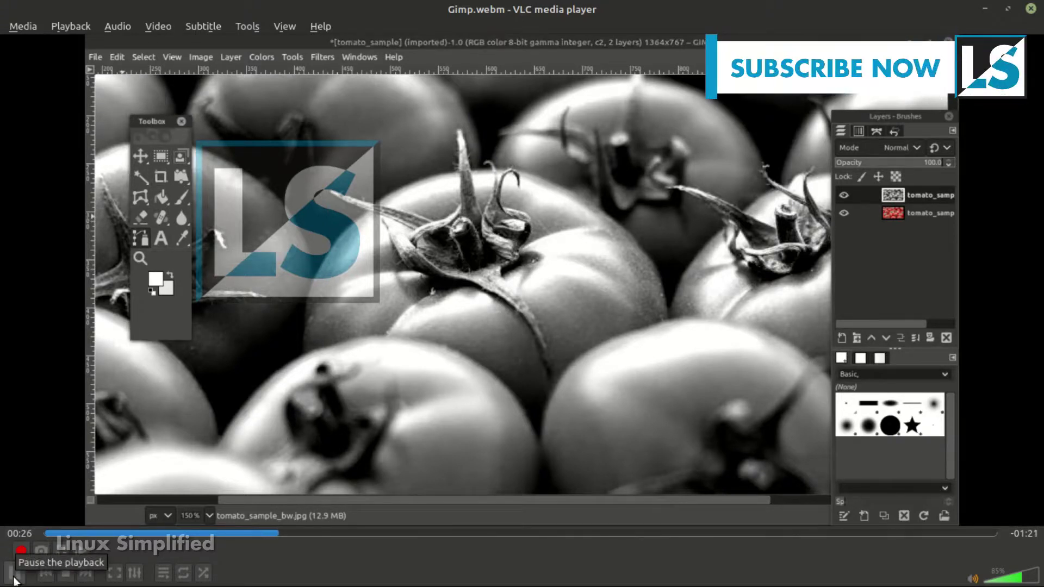
click(511, 536)
click(625, 531)
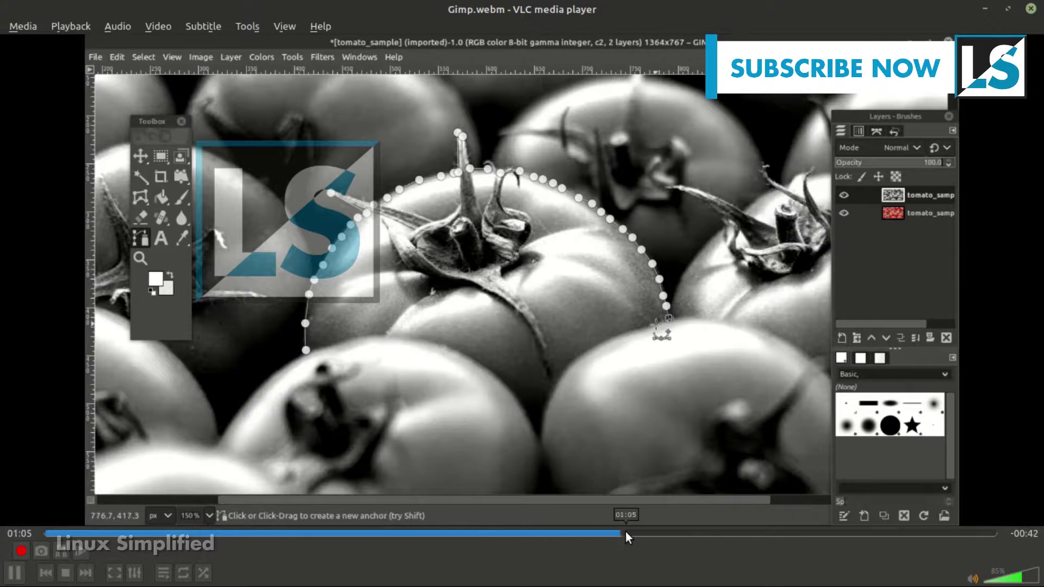
click(709, 525)
click(836, 534)
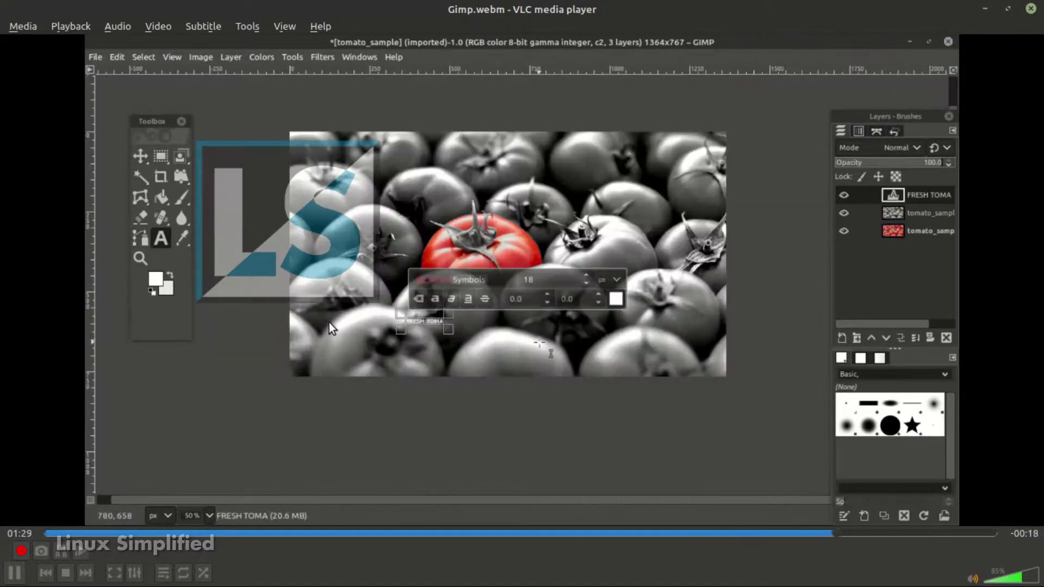
key(space)
click(1031, 8)
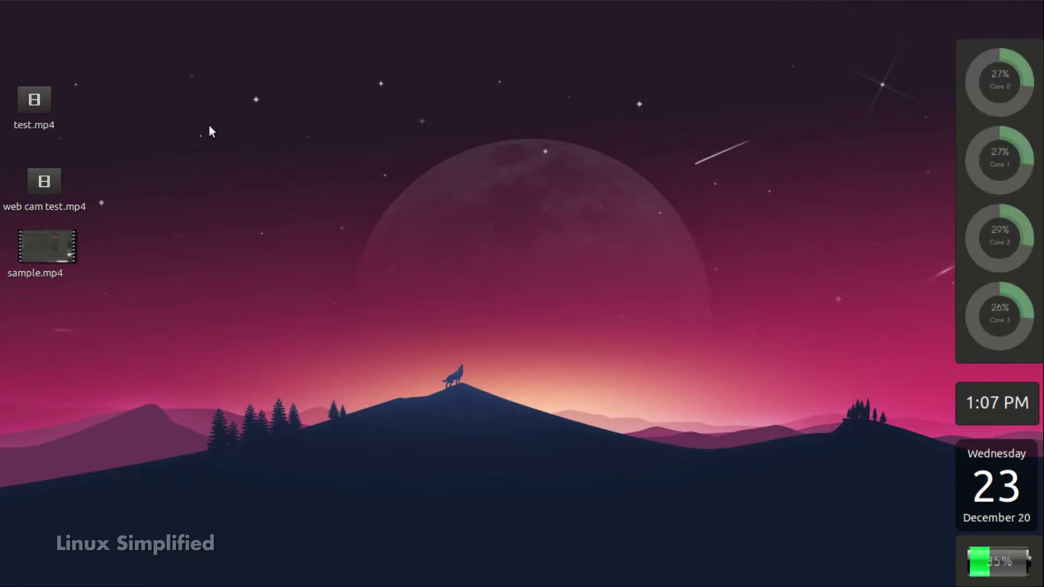
- Open videoplayback.mp4 from the desktop in VLC and bring up its effects and filters settings
key(super)
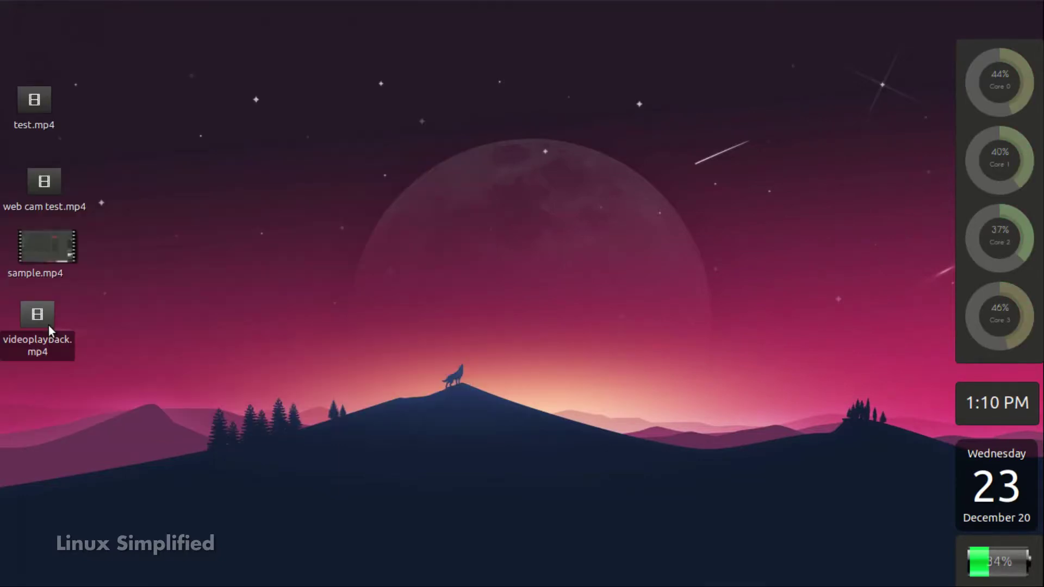
double_click(47, 325)
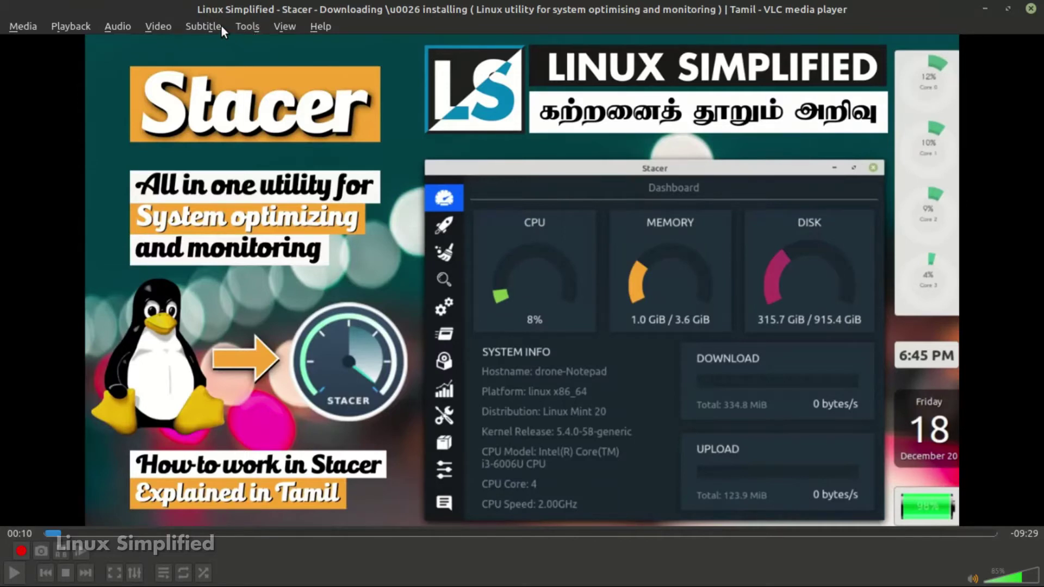
click(280, 27)
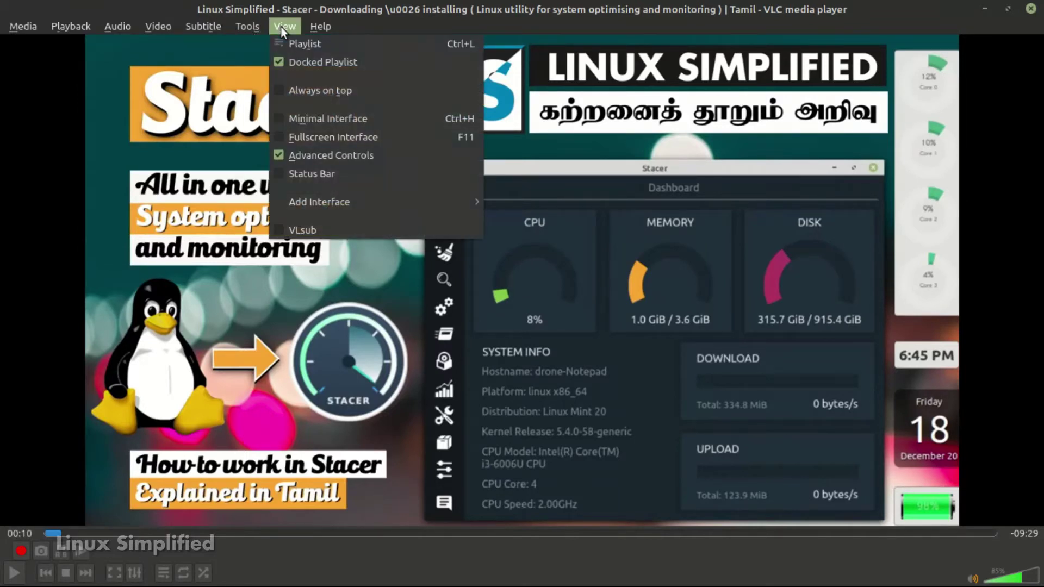
mouse_move(241, 25)
click(253, 44)
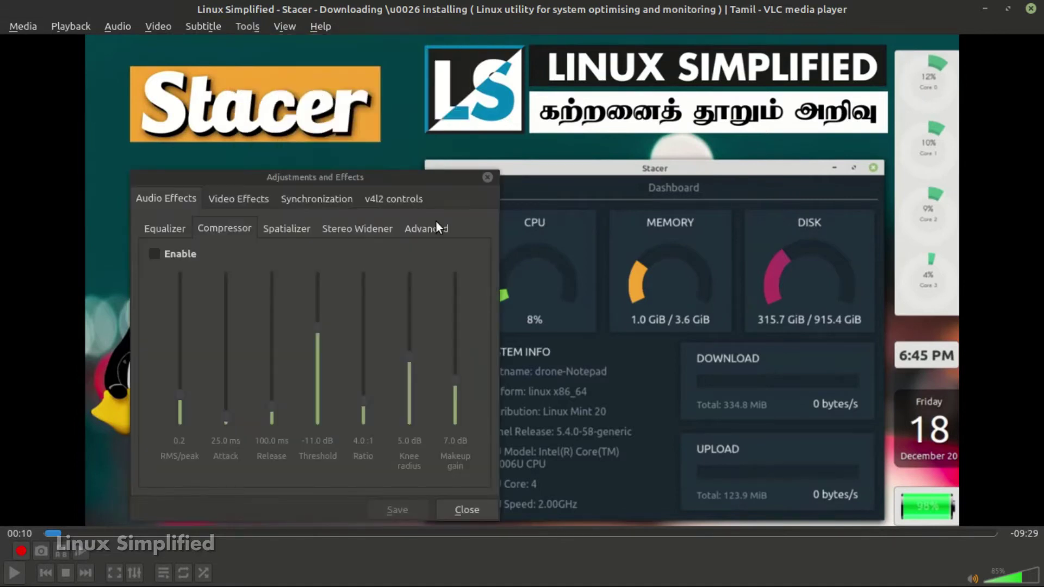
- Enable the Puzzle game geometry effect with 4 rows and 4 columns, save it, and close the settings
click(253, 200)
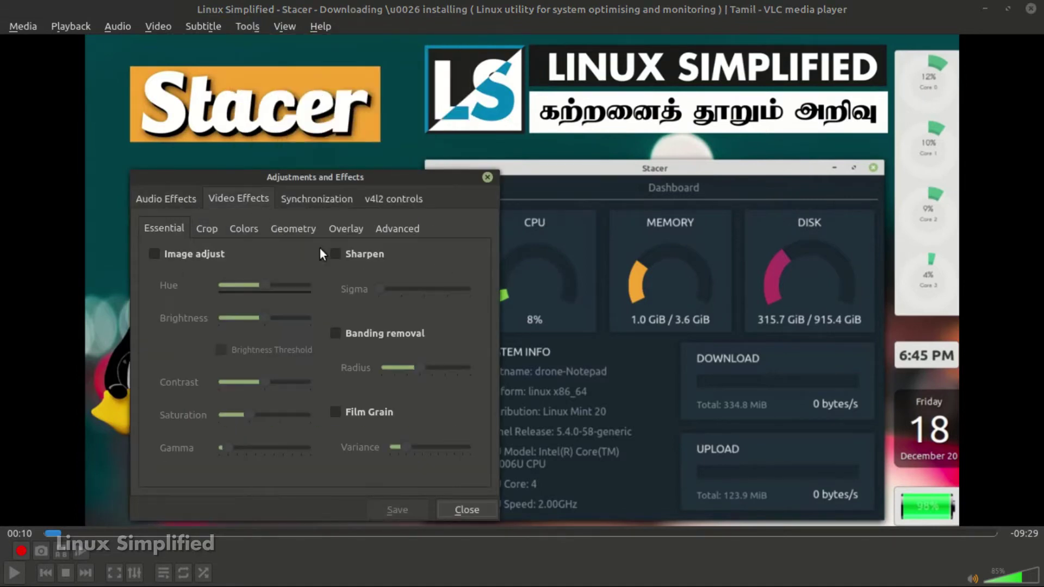
click(294, 230)
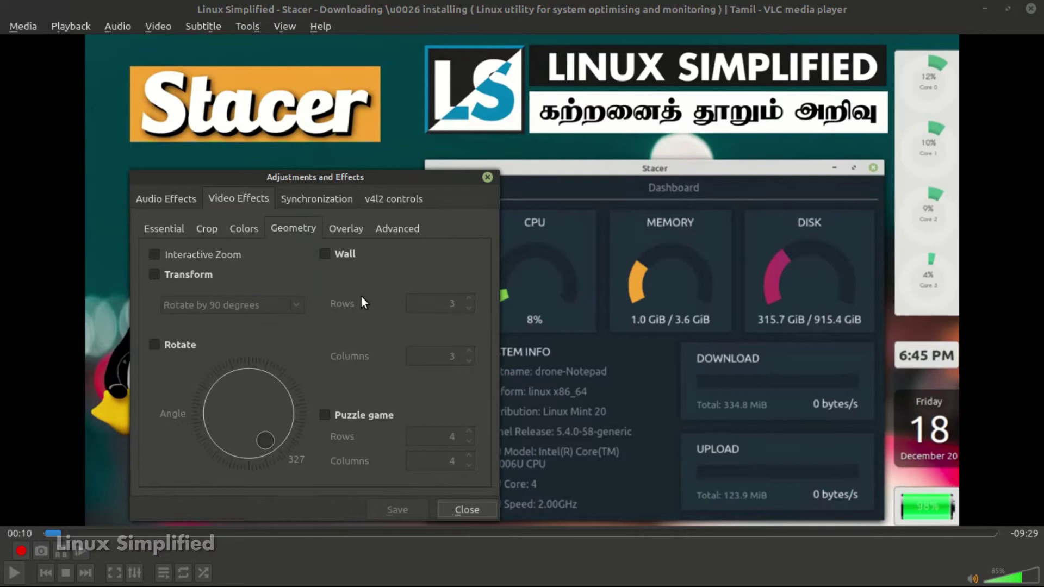
click(329, 413)
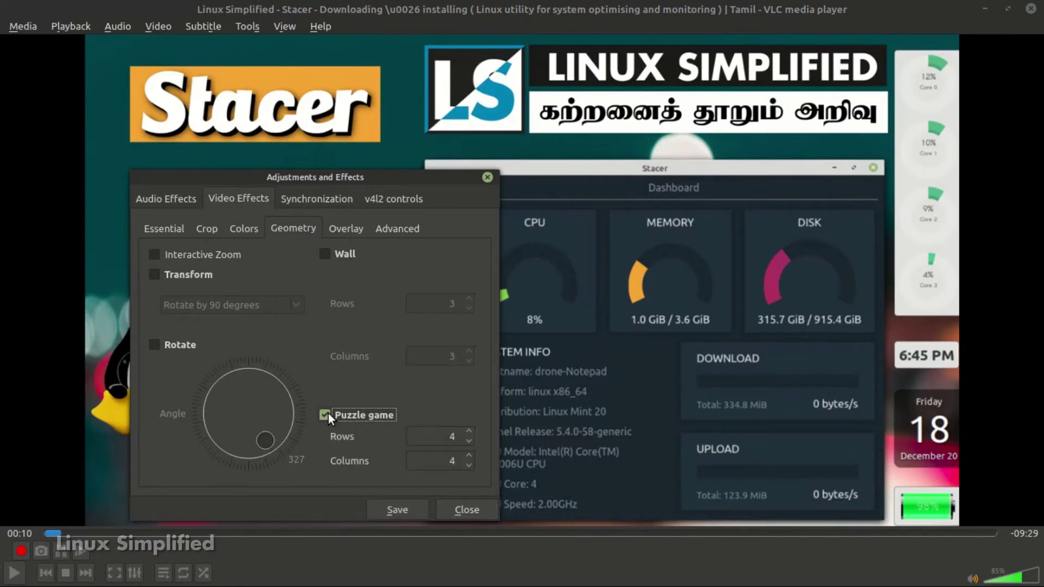
text(4)
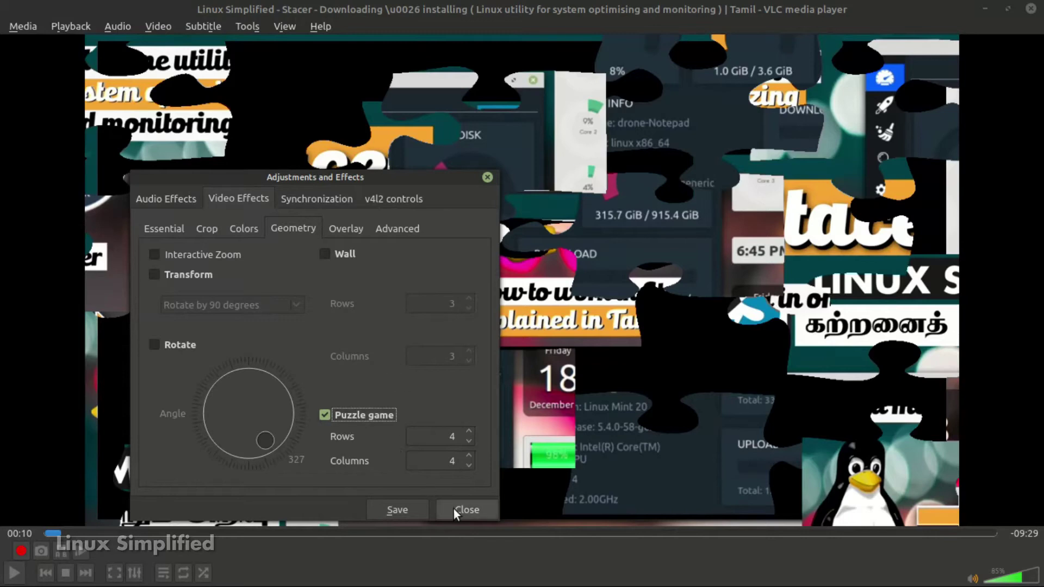
click(396, 510)
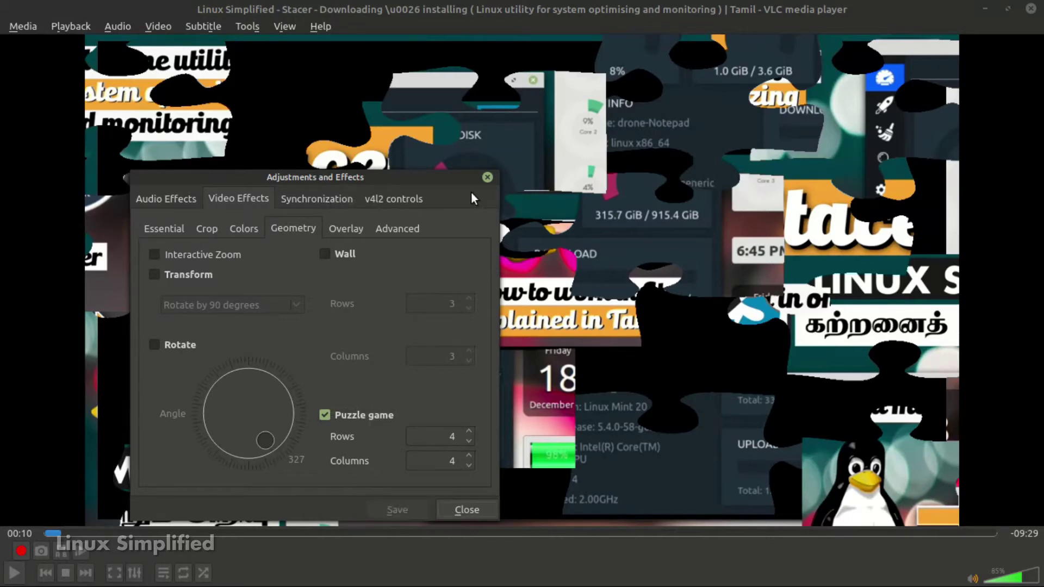
click(487, 177)
- Move several puzzle pieces around on the scrambled video and close the player
drag(155, 82, 254, 107)
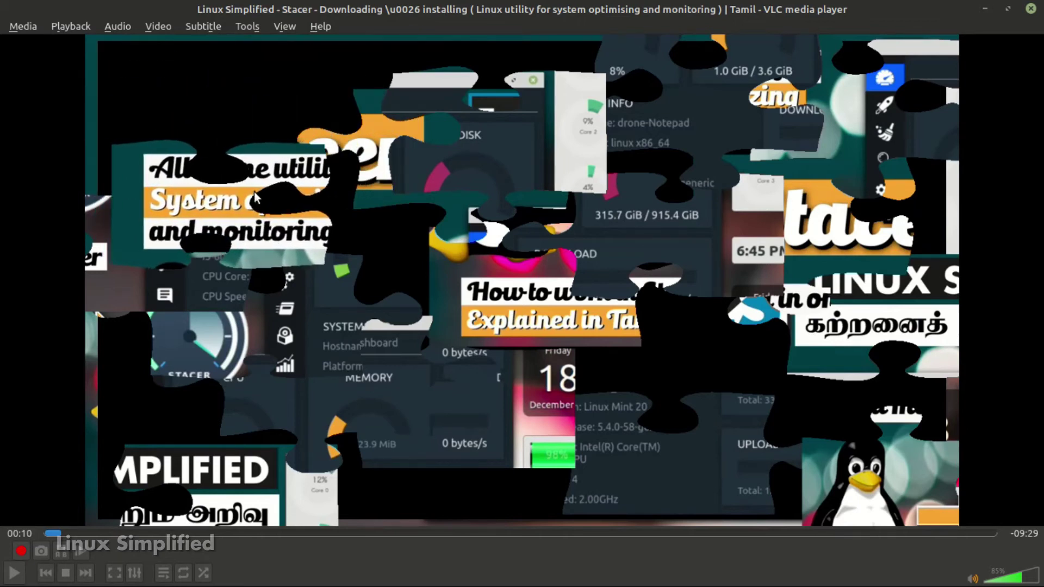
drag(363, 169, 463, 124)
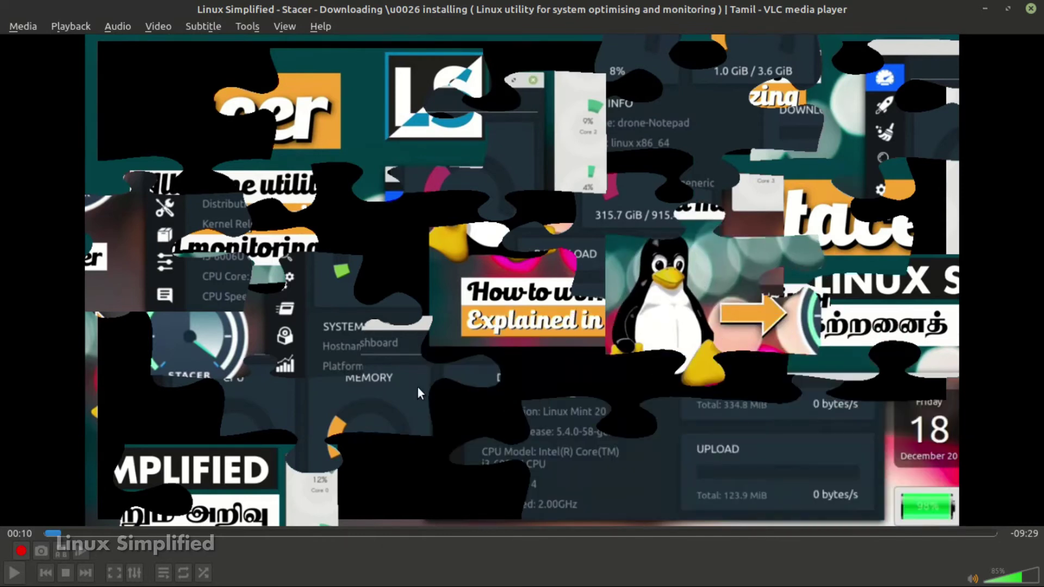
click(1032, 10)
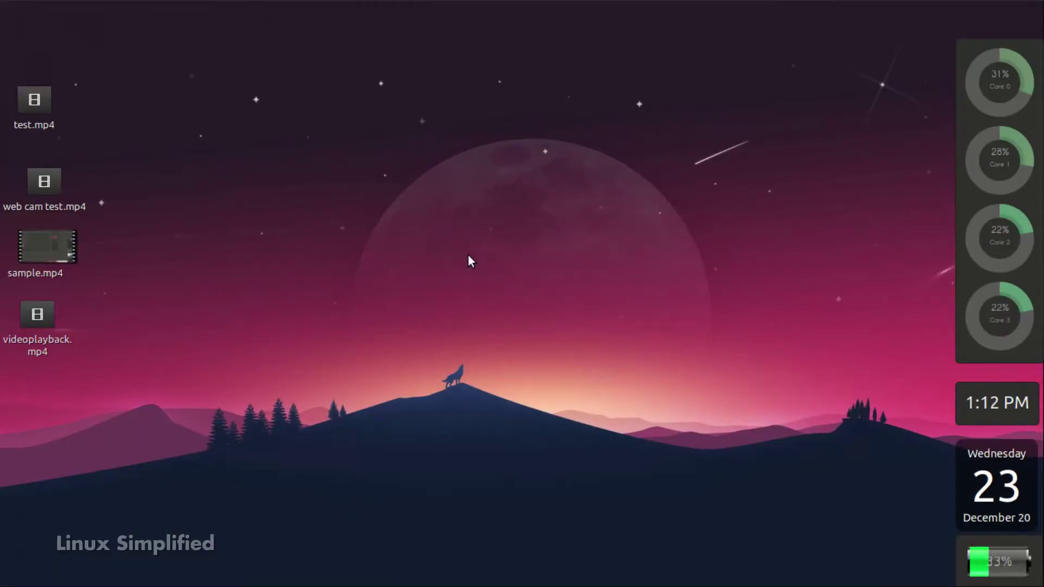